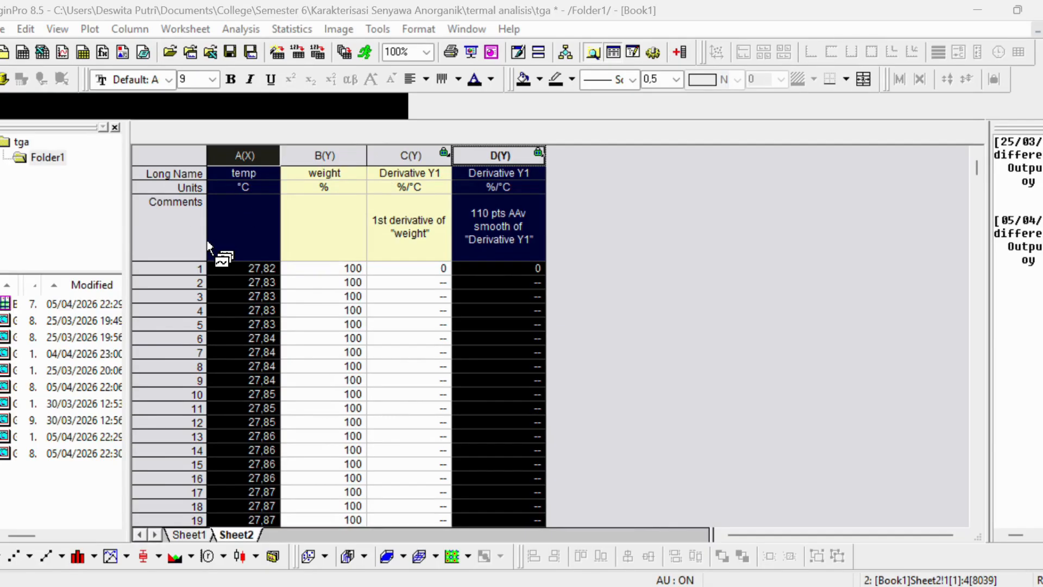
Plot the temp, weight and smoothed Derivative Y1 columns as a Double-Y graph and dismiss the reminder messages
click(628, 236)
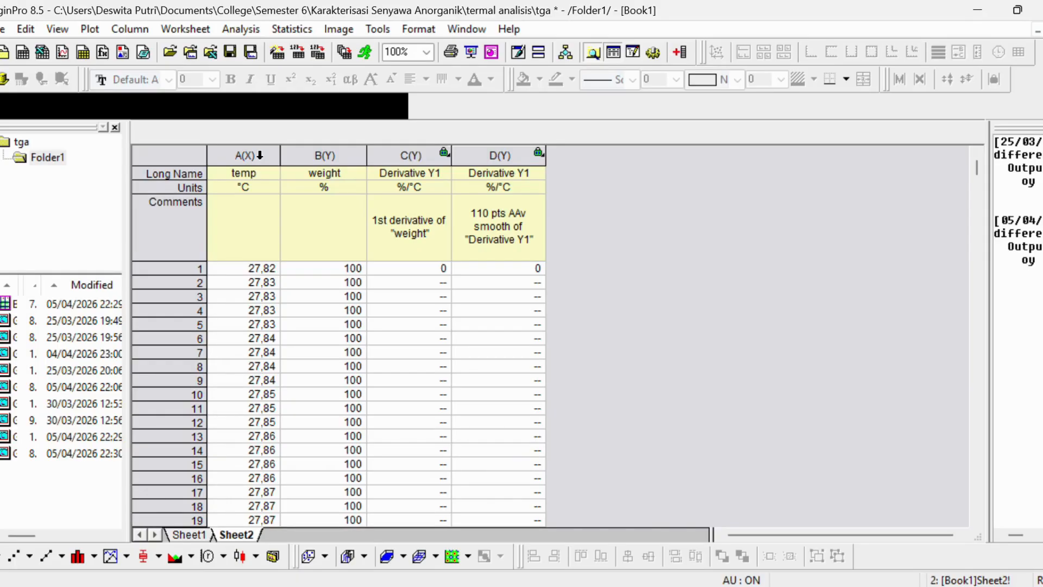
click(270, 155)
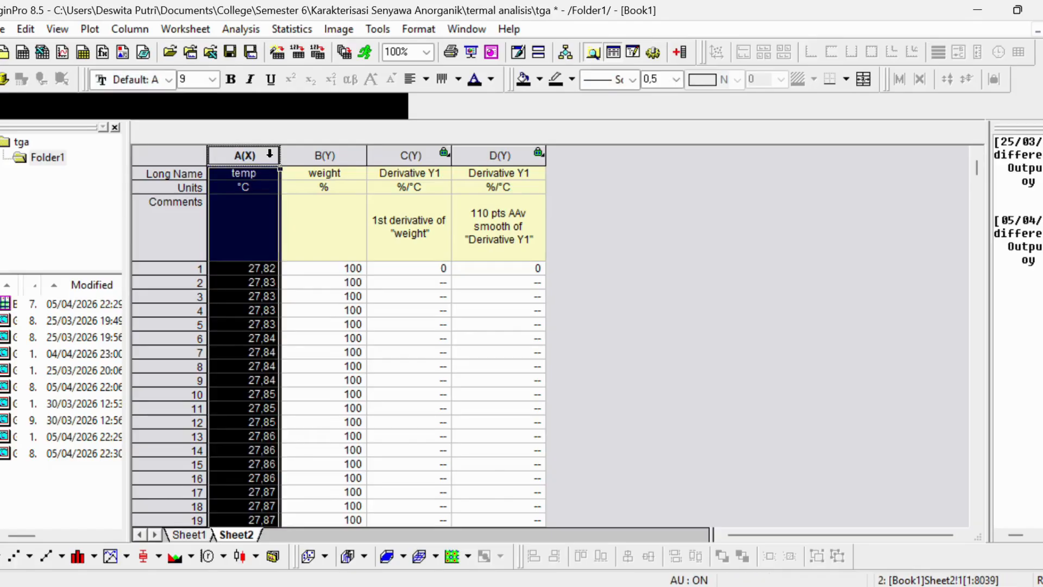
shift+click(329, 155)
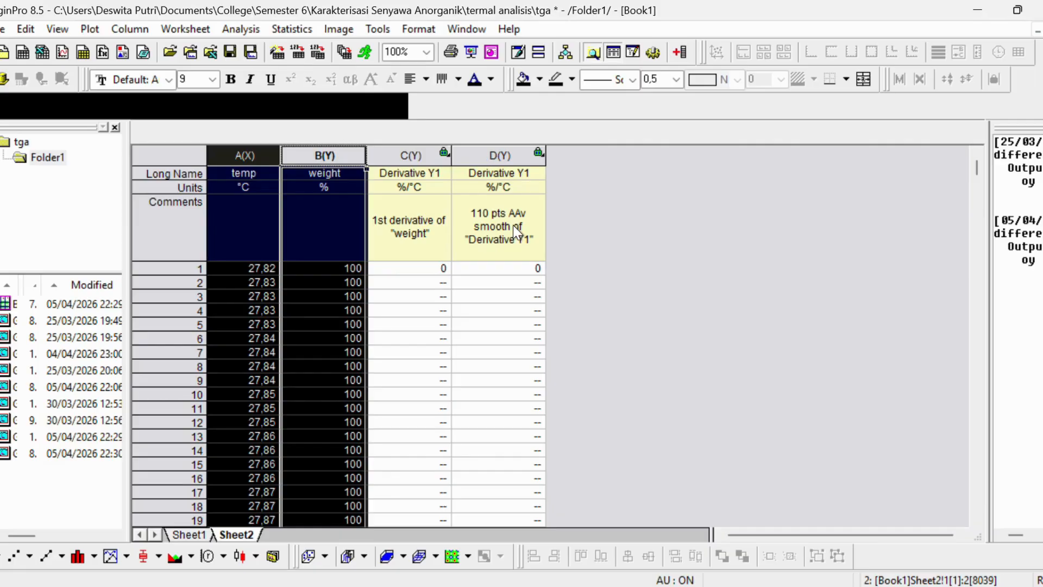
click(512, 157)
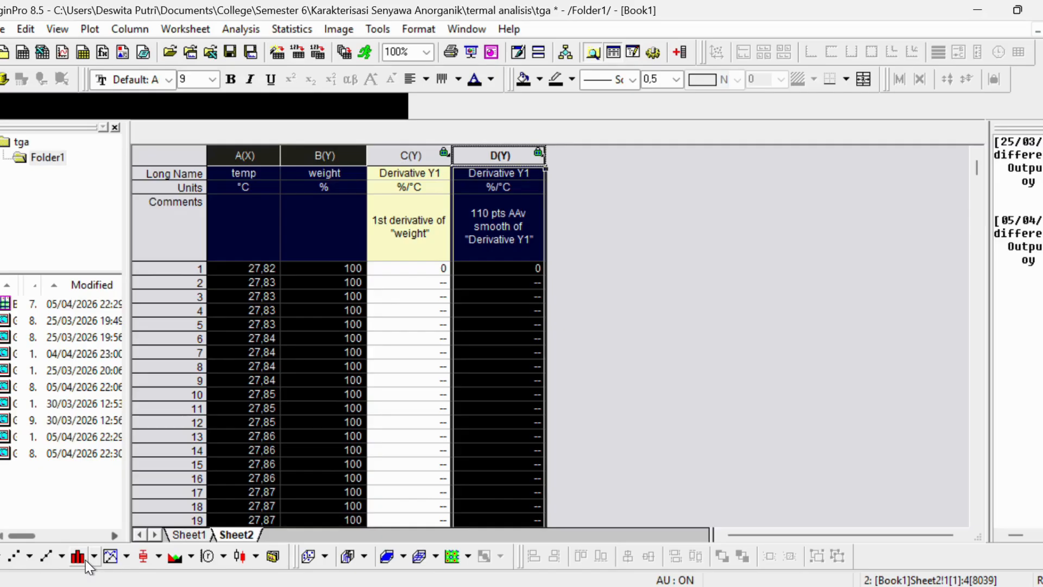
click(114, 559)
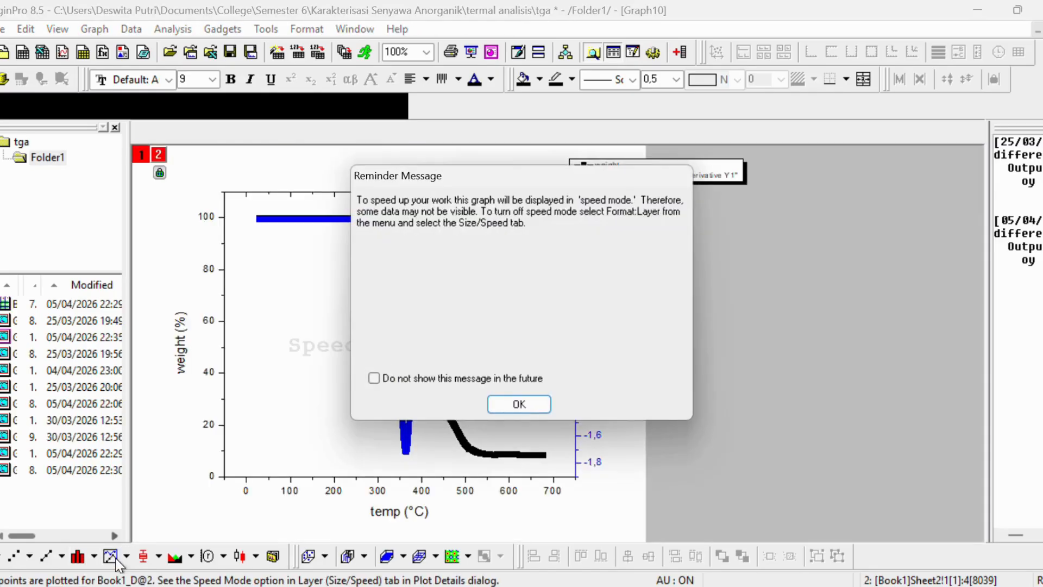
click(493, 406)
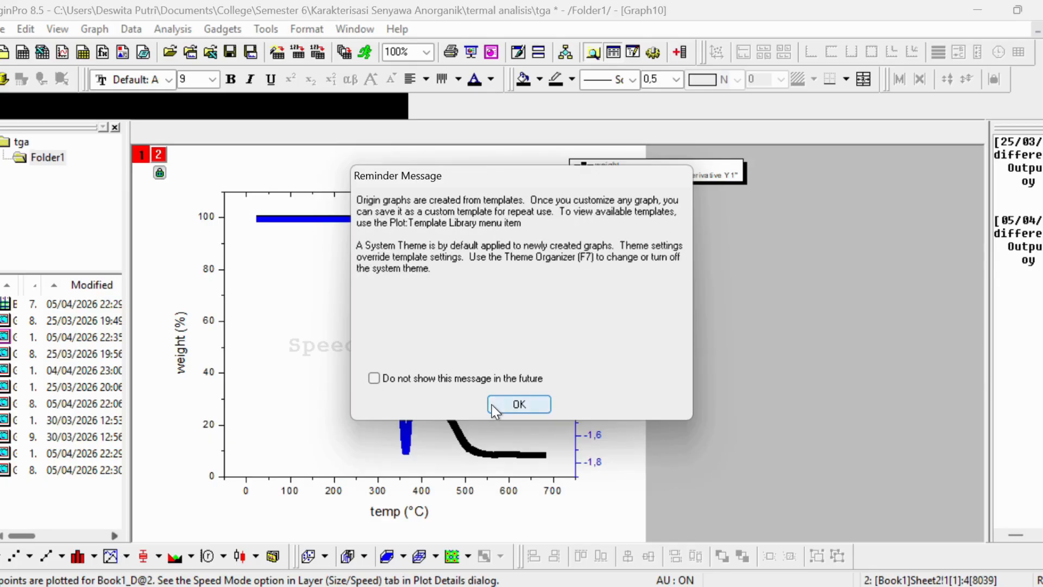
click(494, 408)
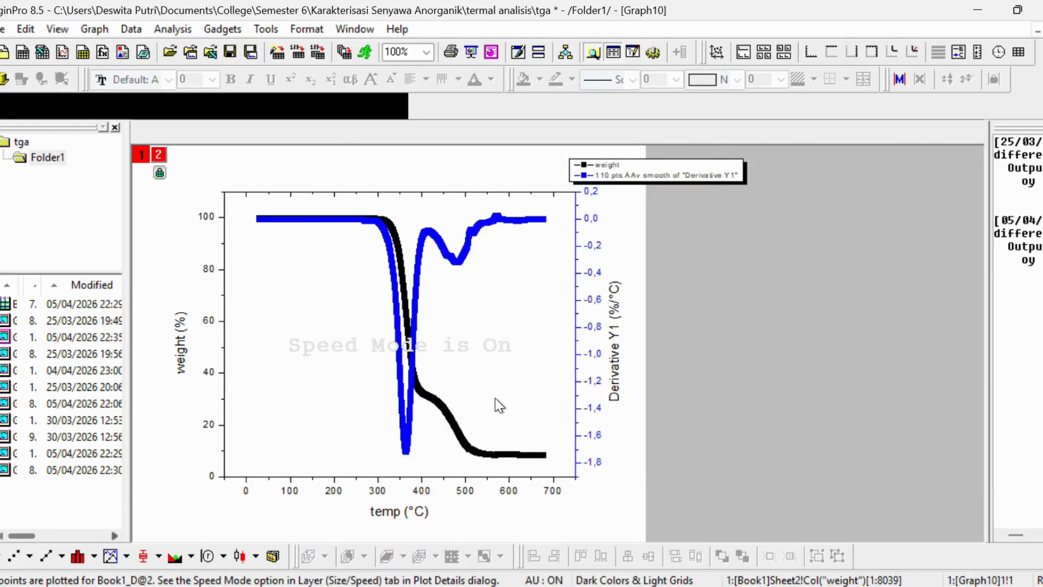
click(114, 558)
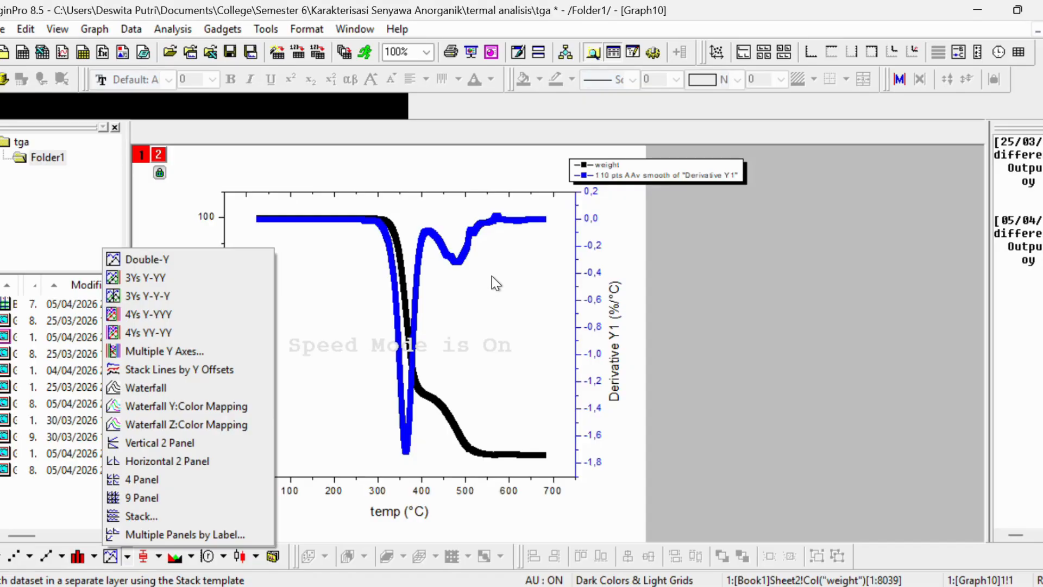
click(828, 387)
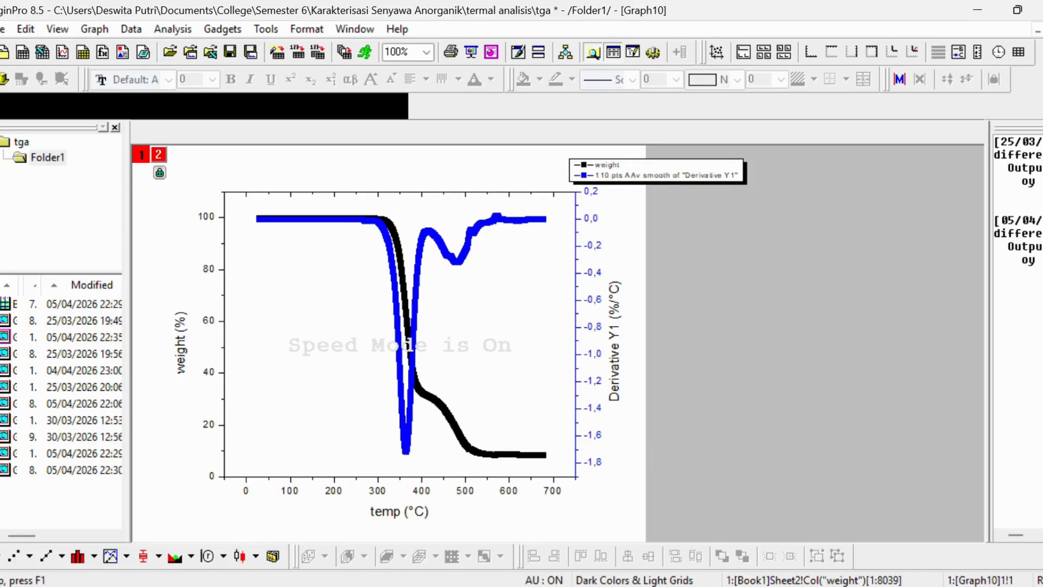
click(127, 556)
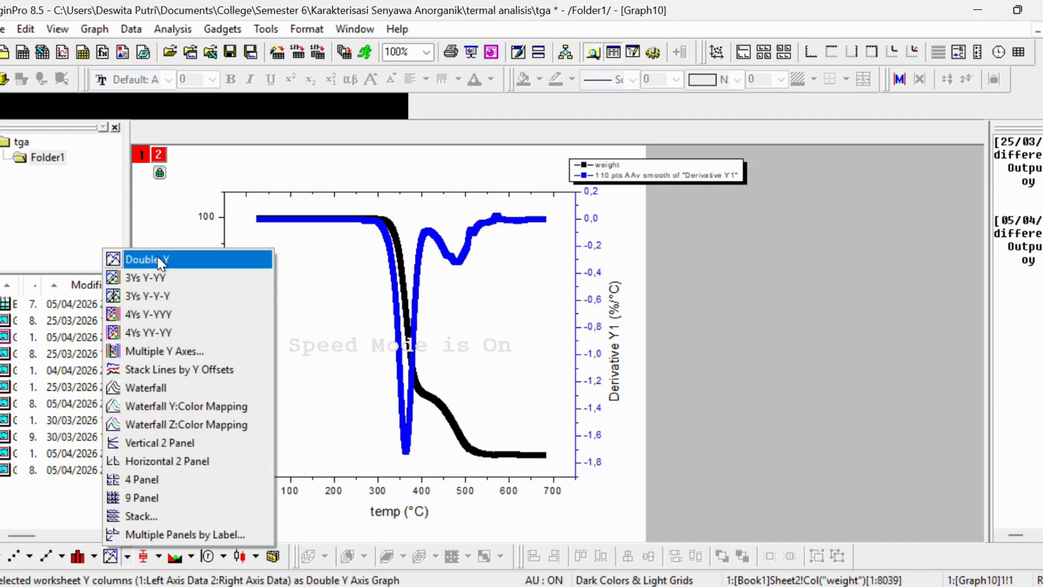
click(753, 319)
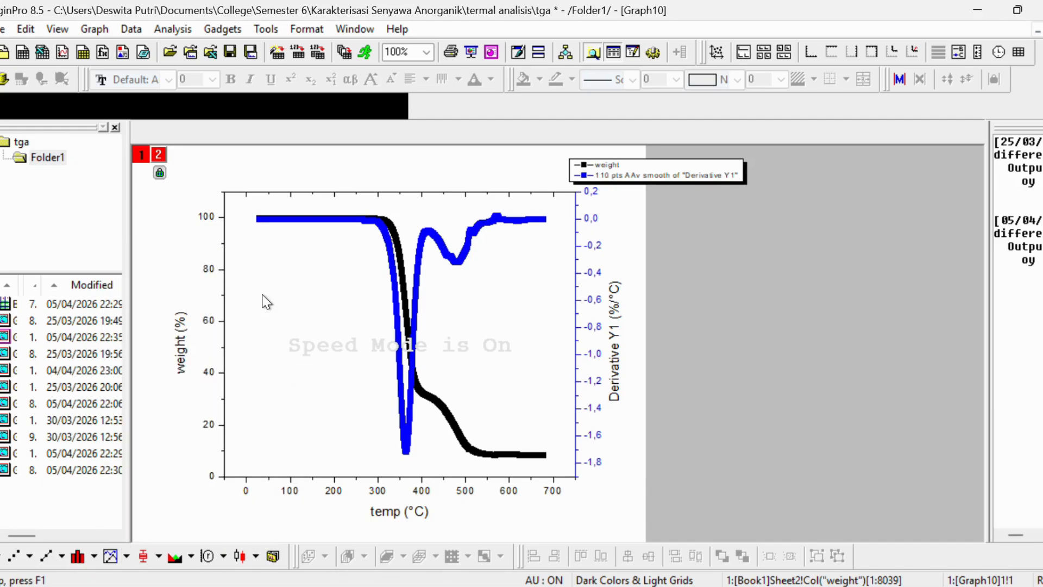
Examine the weight and smoothed derivative curves of the new double-Y graph up close
scroll(462, 245, up, 1)
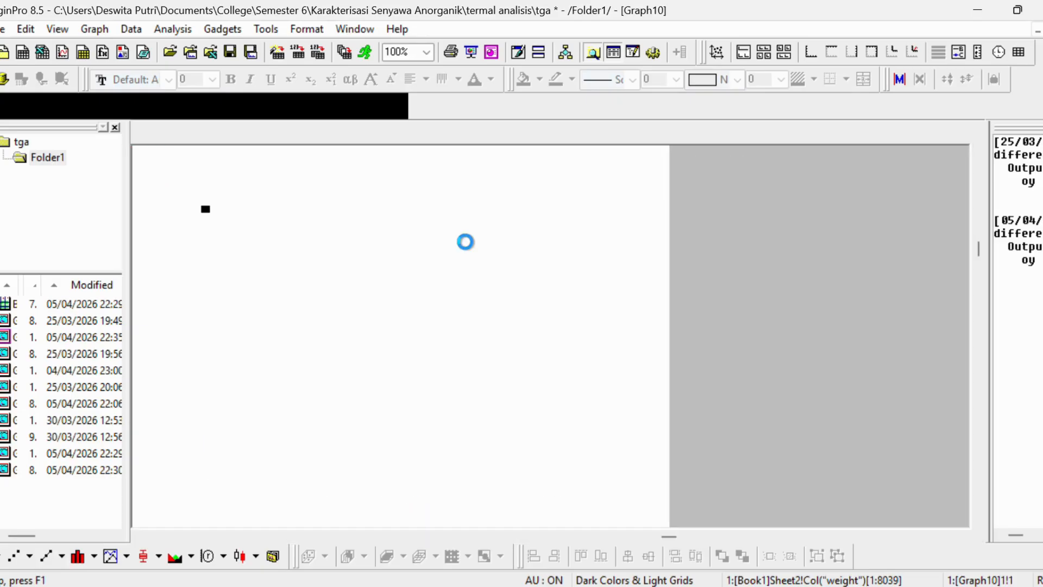
scroll(466, 242, up, 4)
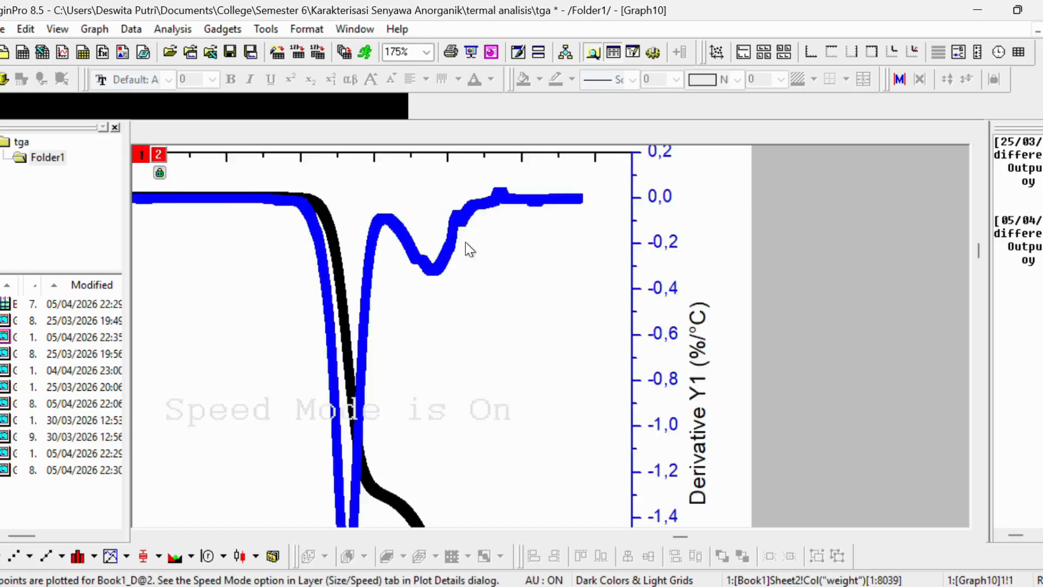
scroll(465, 242, down, 3)
scroll(465, 242, up, 2)
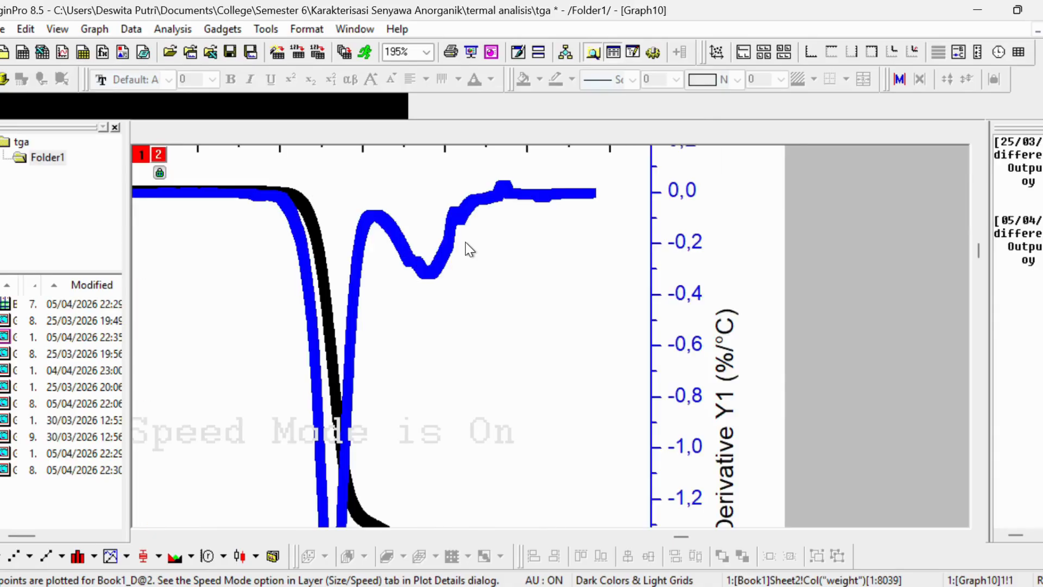
scroll(461, 242, down, 4)
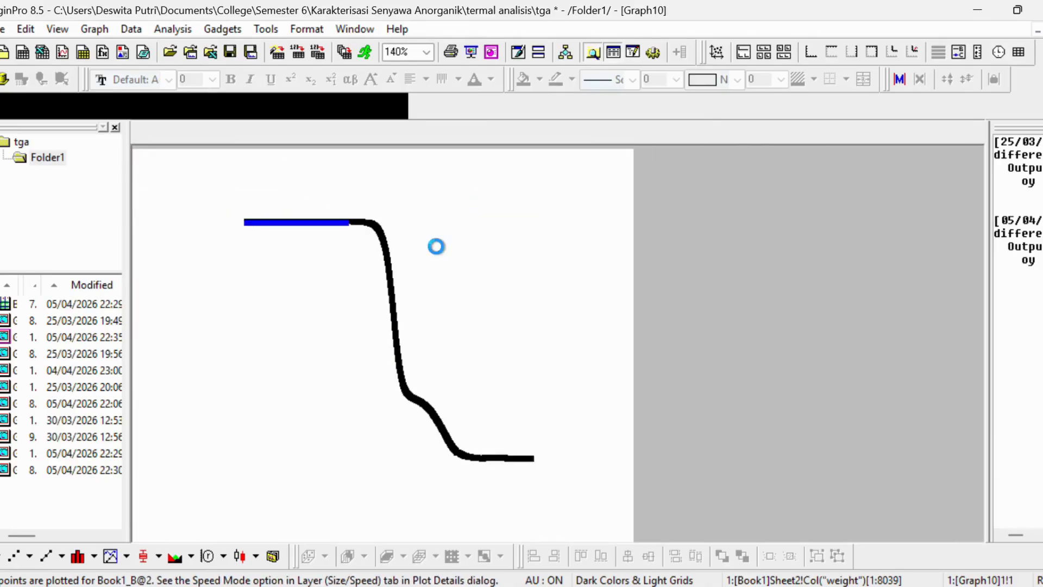
scroll(438, 253, up, 1)
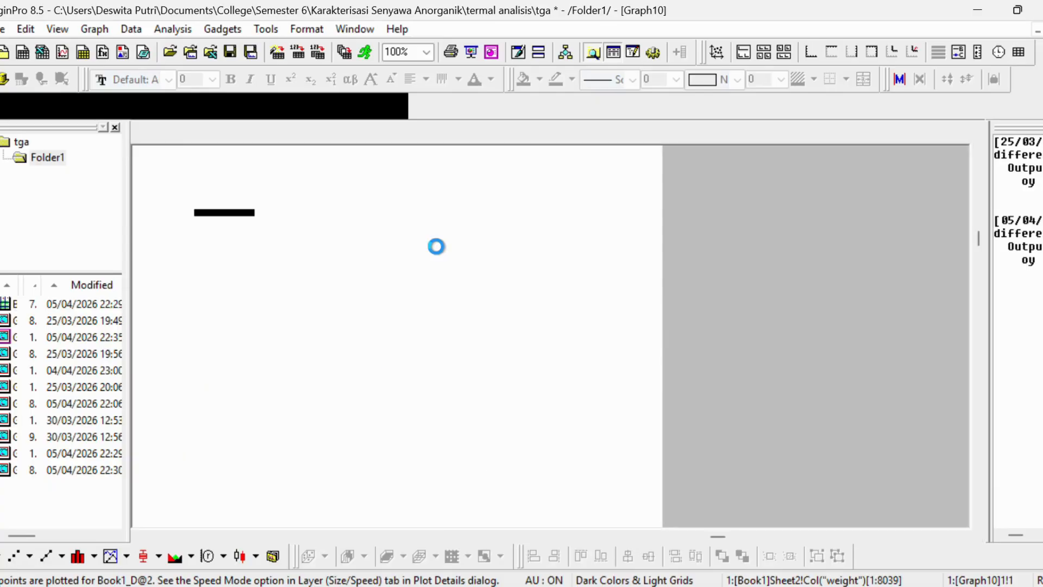
scroll(438, 250, up, 1)
scroll(438, 254, down, 2)
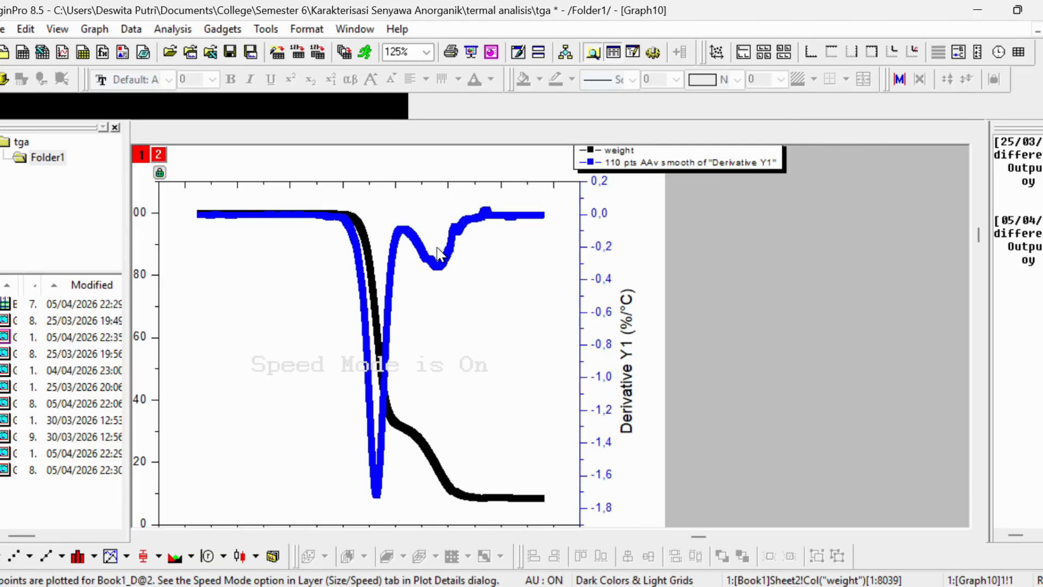
click(443, 270)
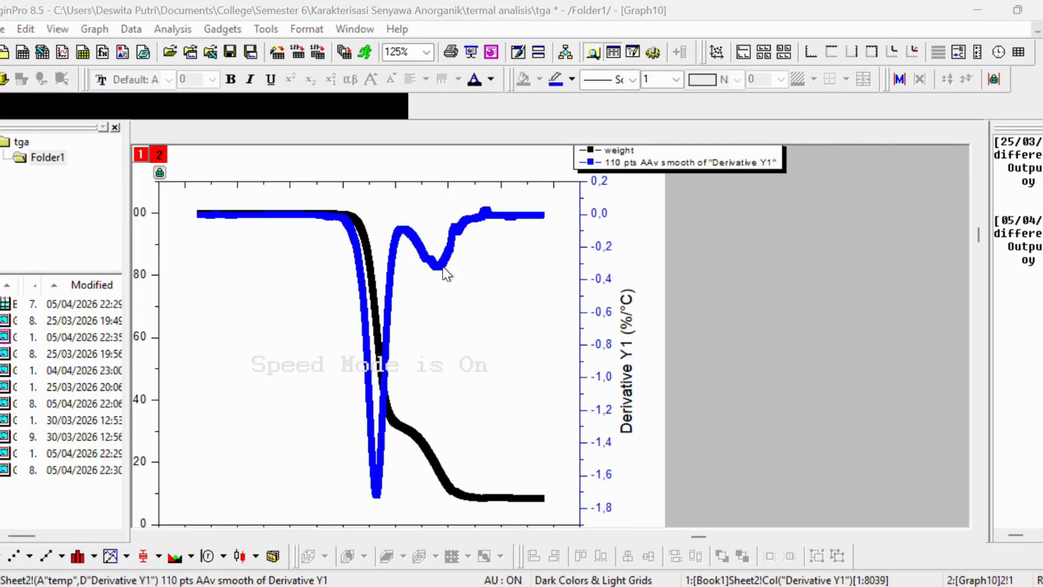
double_click(443, 270)
key(Escape)
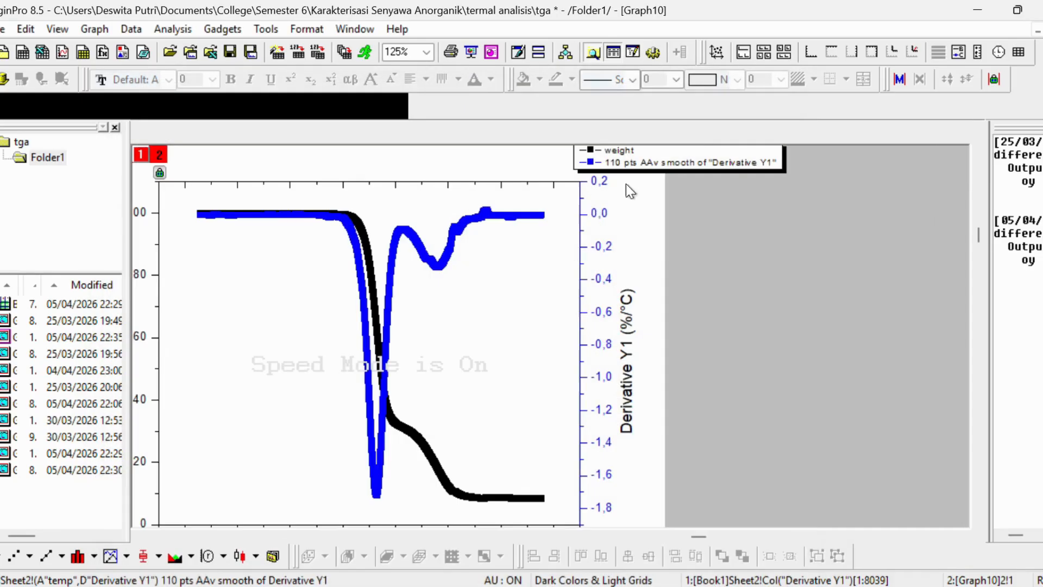
right_click(430, 266)
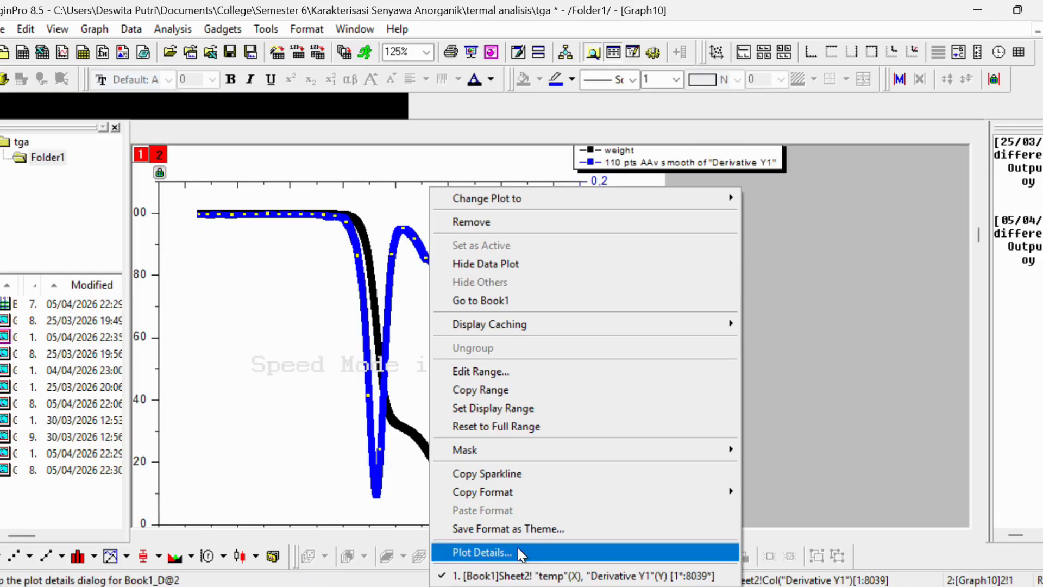
click(537, 550)
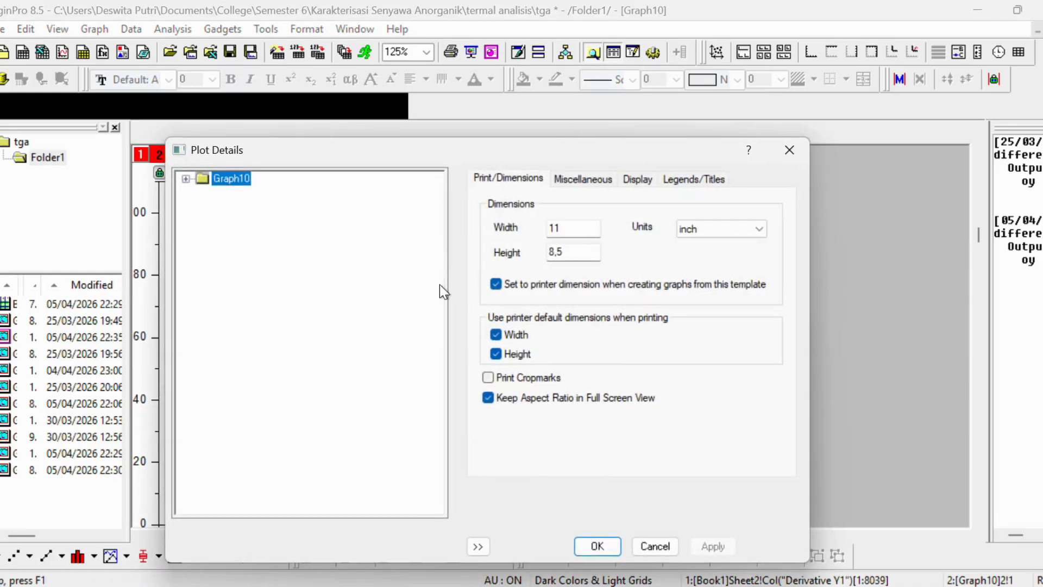
click(791, 153)
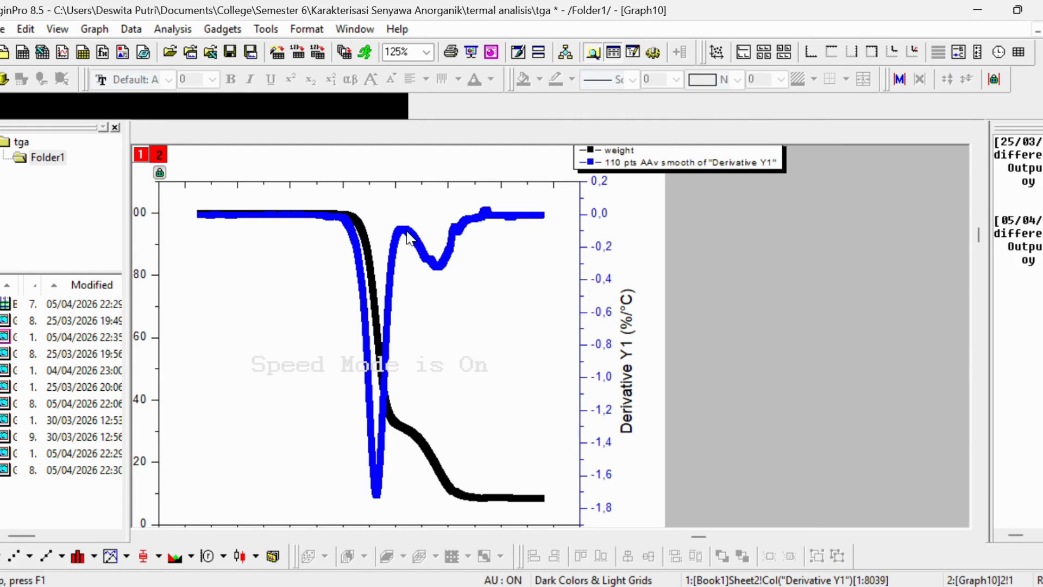
Set the line width of the blue smoothed derivative curve to 0,5 in its plot details
click(433, 266)
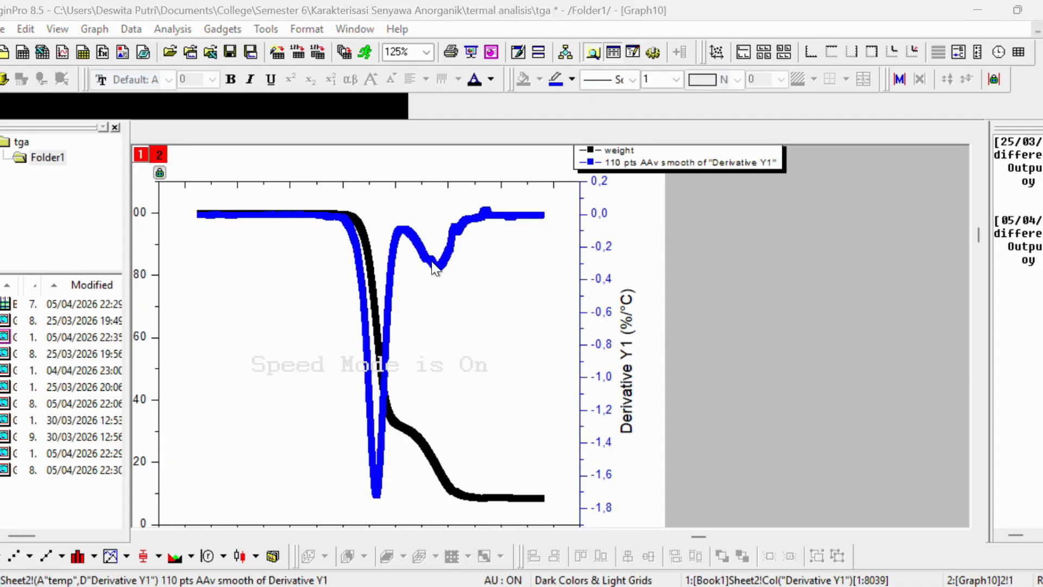
double_click(433, 267)
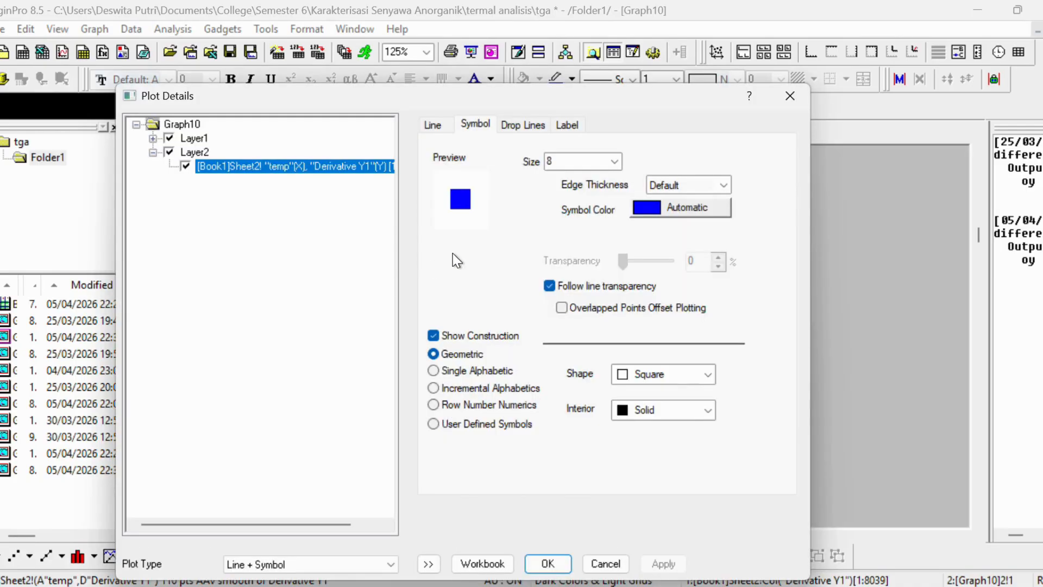
click(437, 125)
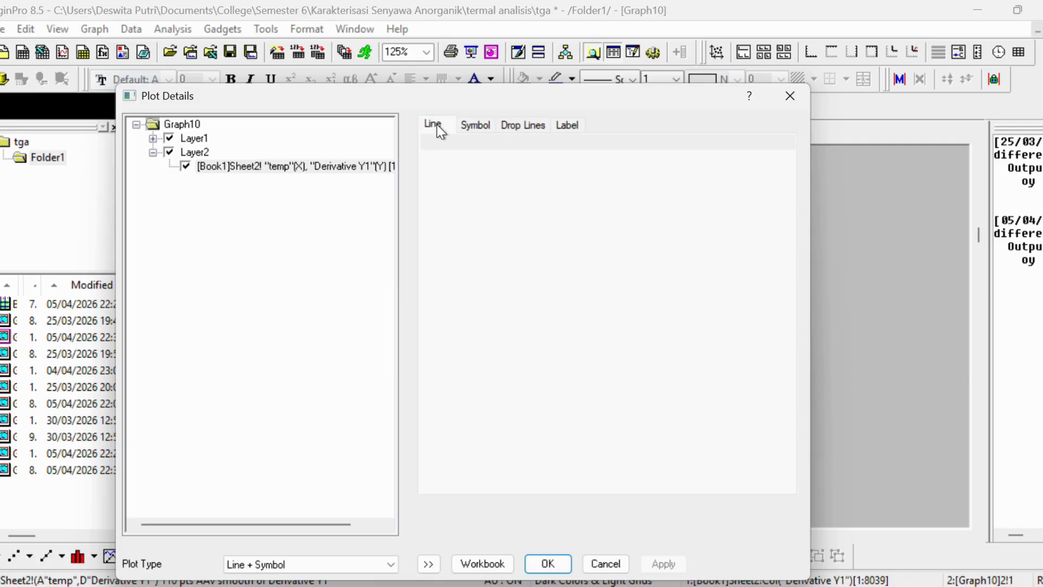
click(477, 125)
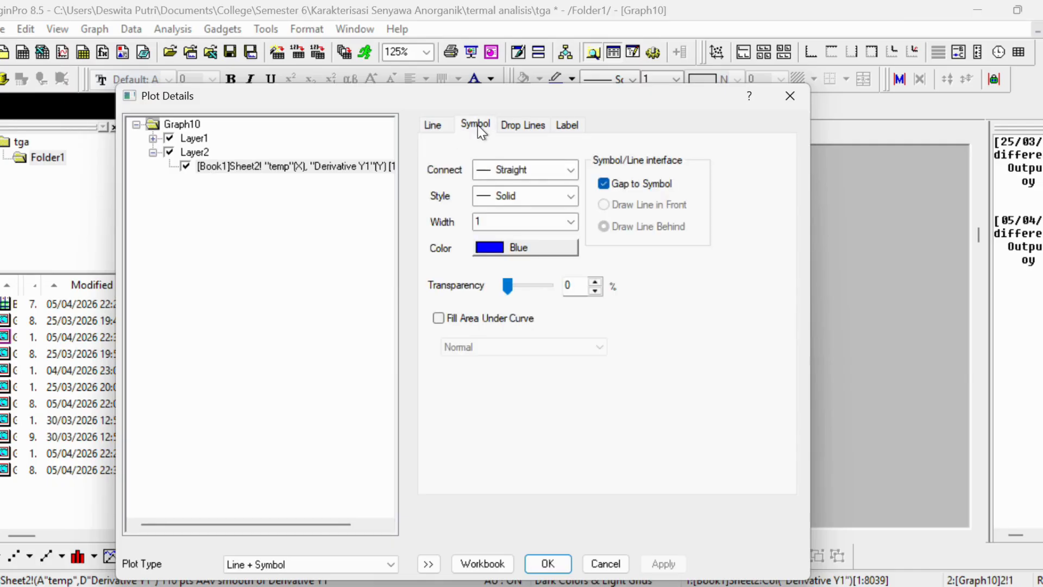
click(568, 125)
click(440, 124)
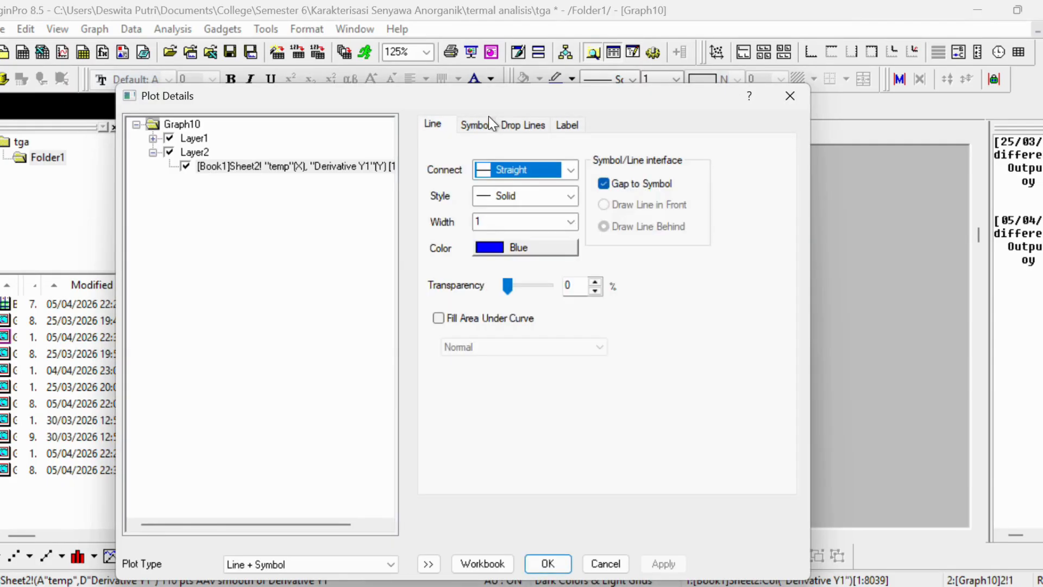
click(476, 126)
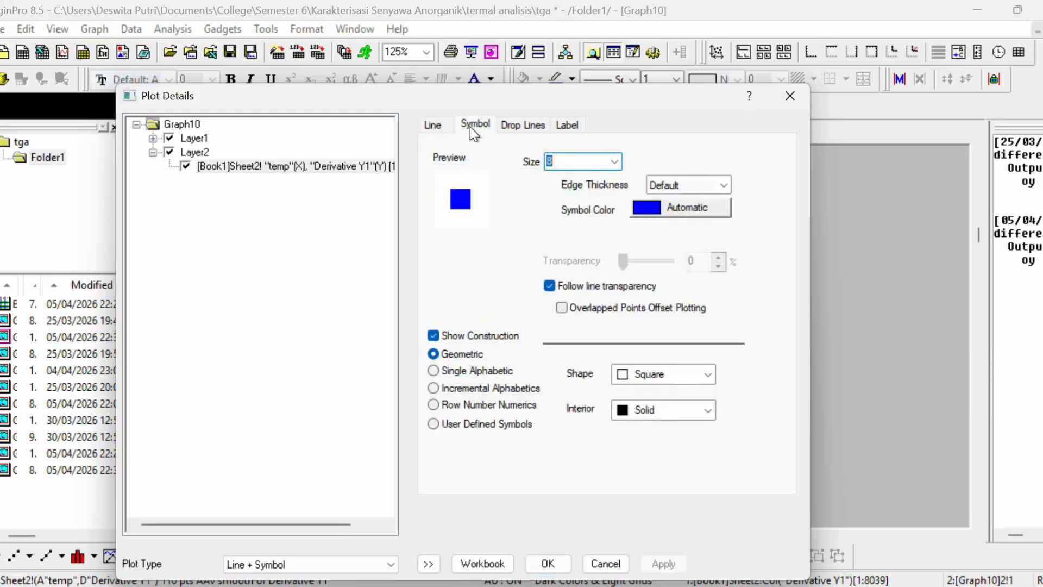
click(448, 126)
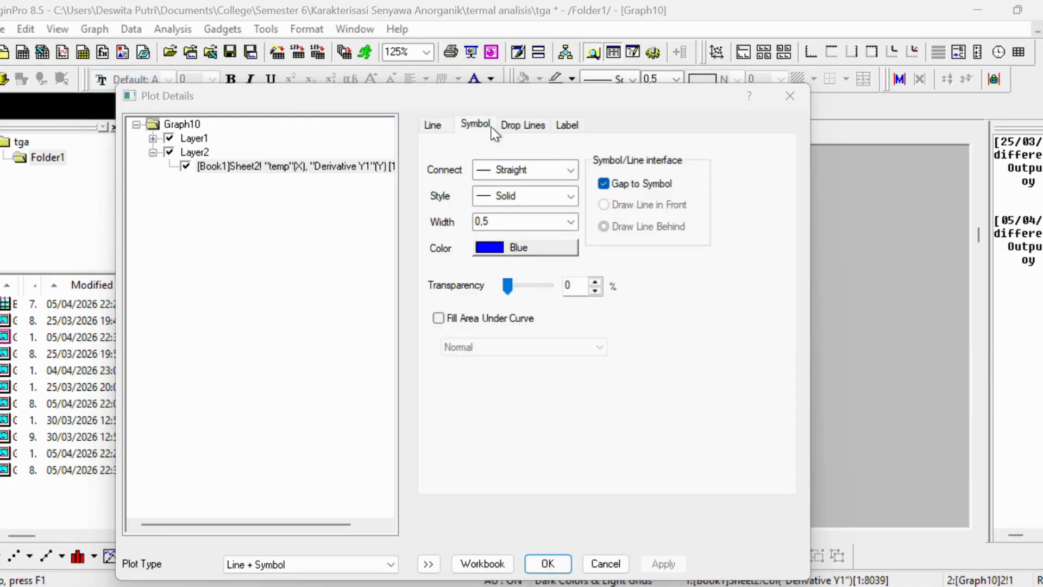
Set the derivative curve's symbol size to 3 and apply the plot details changes
click(491, 129)
click(614, 161)
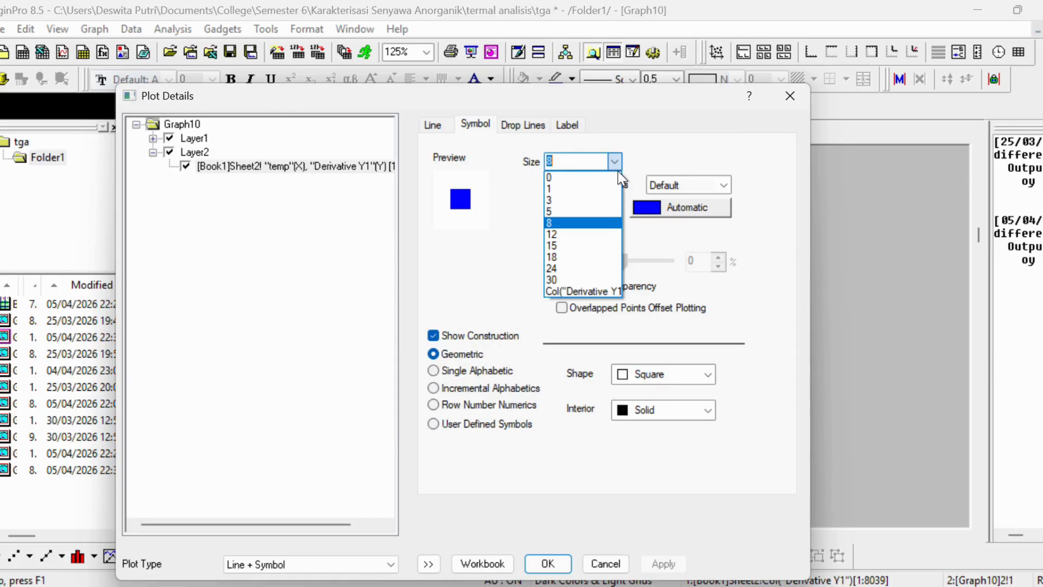
click(608, 200)
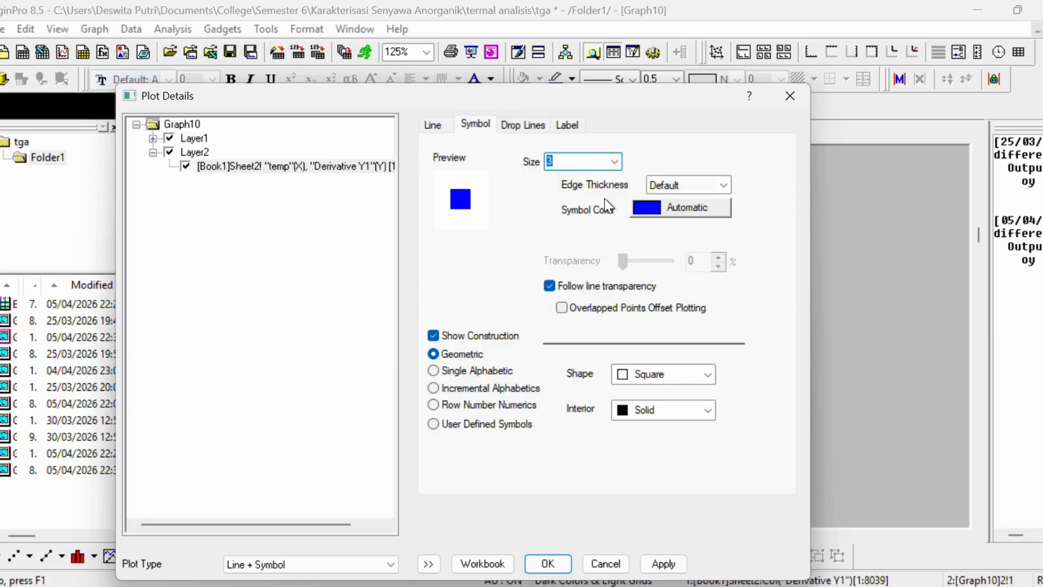
click(615, 161)
click(617, 167)
click(617, 164)
click(608, 198)
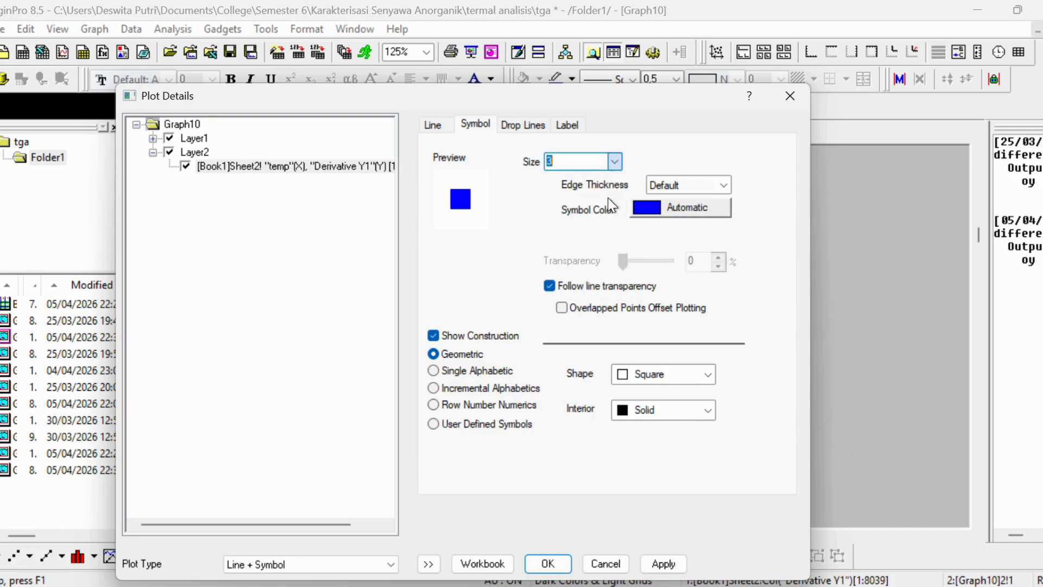
click(548, 563)
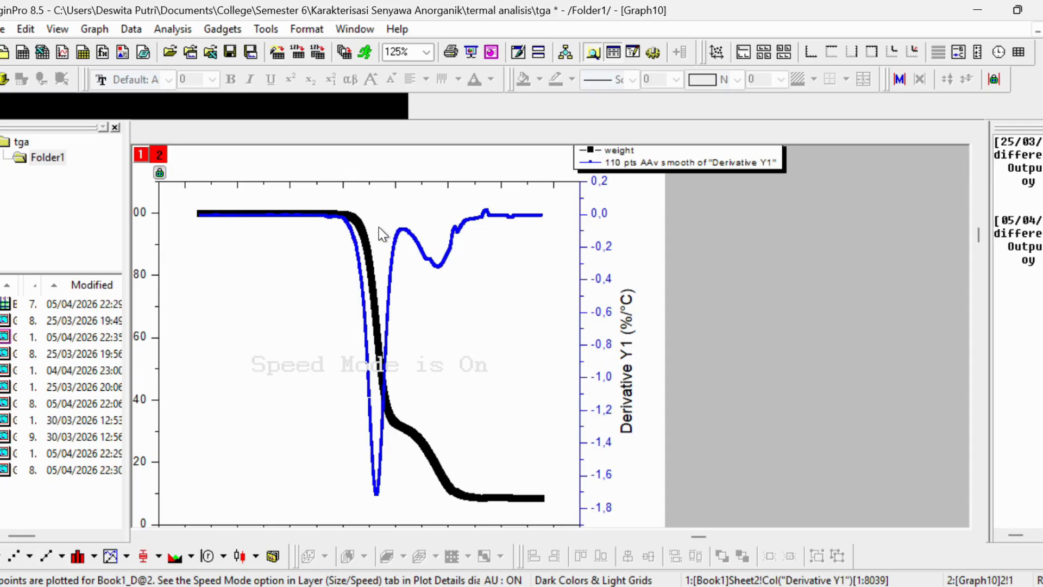
Set the symbol size of the single selected data point on the black weight curve to 3
click(372, 253)
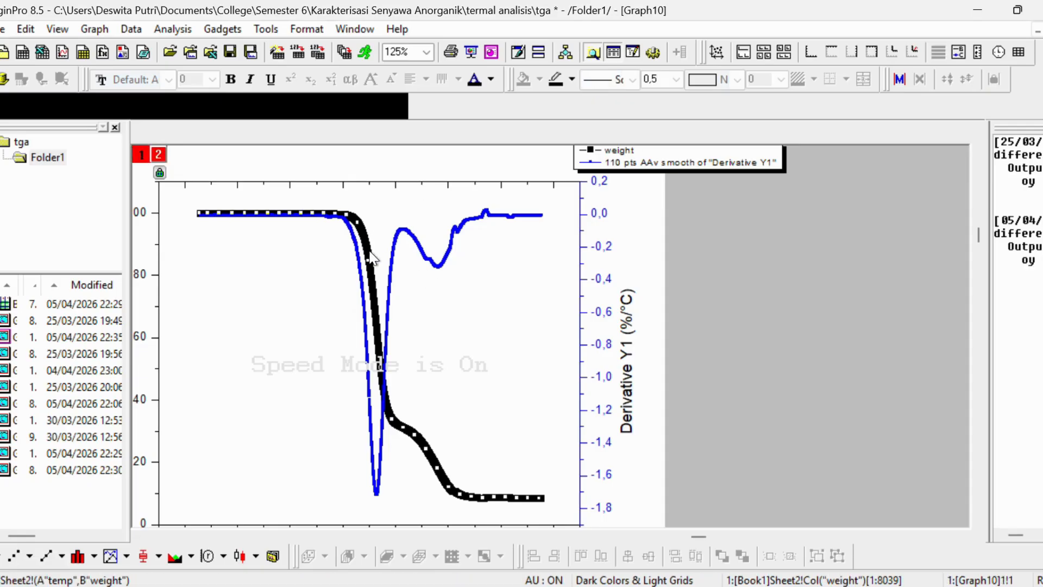
double_click(355, 221)
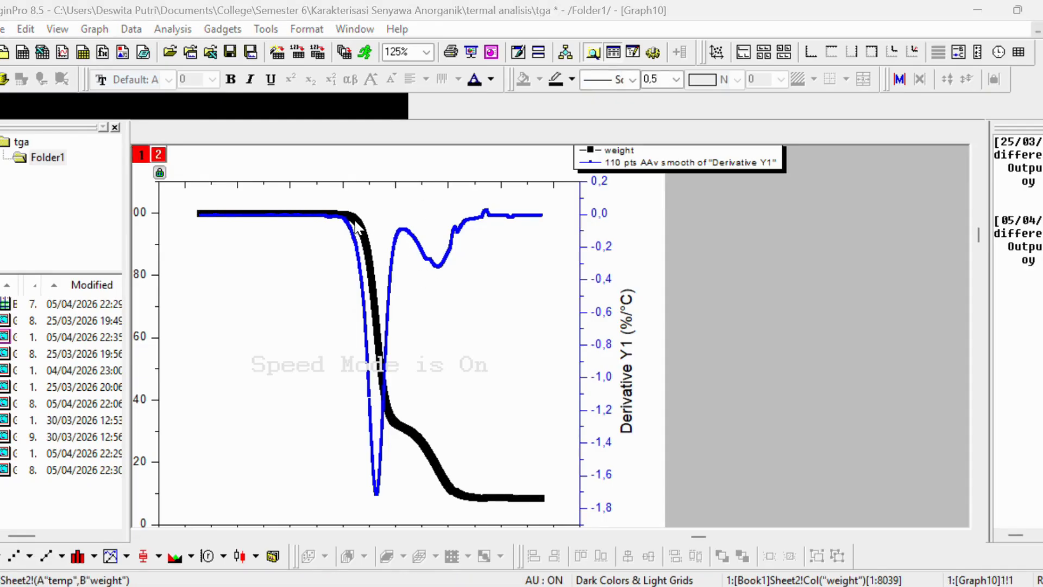
click(616, 161)
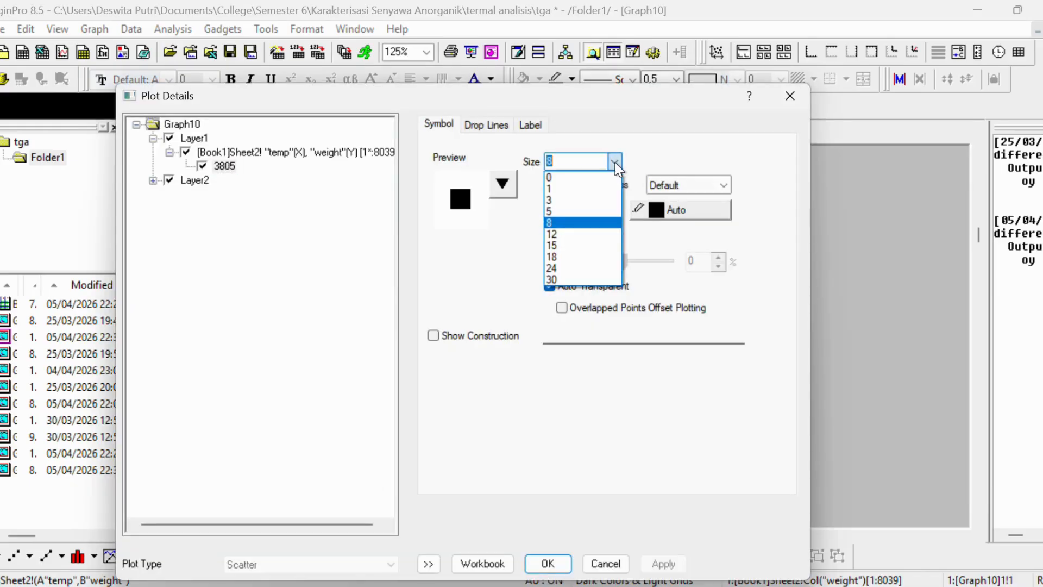
click(592, 199)
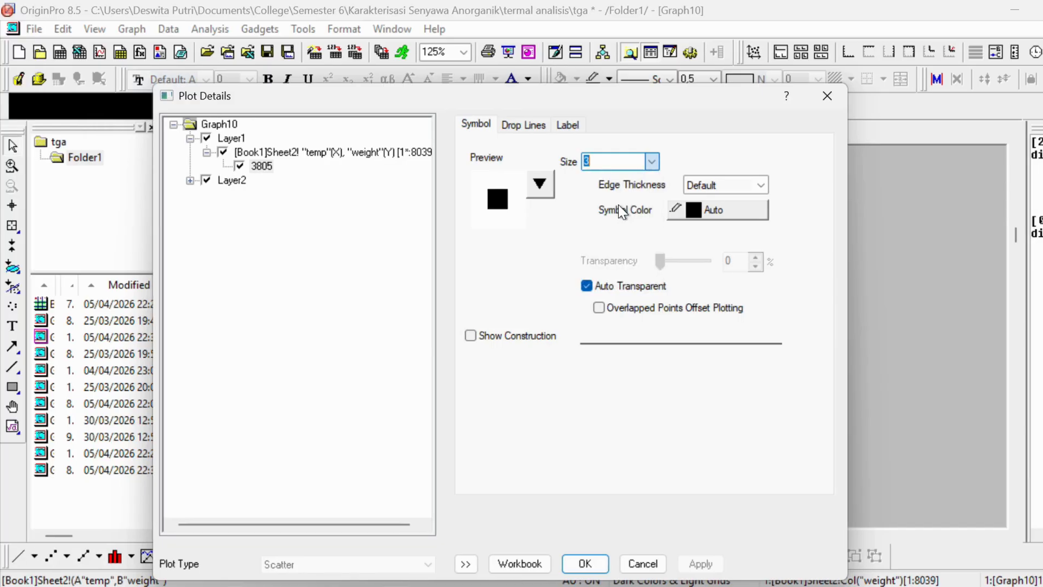
click(584, 563)
Set the symbol size of the whole black weight curve to 3 and apply the plot details
double_click(402, 232)
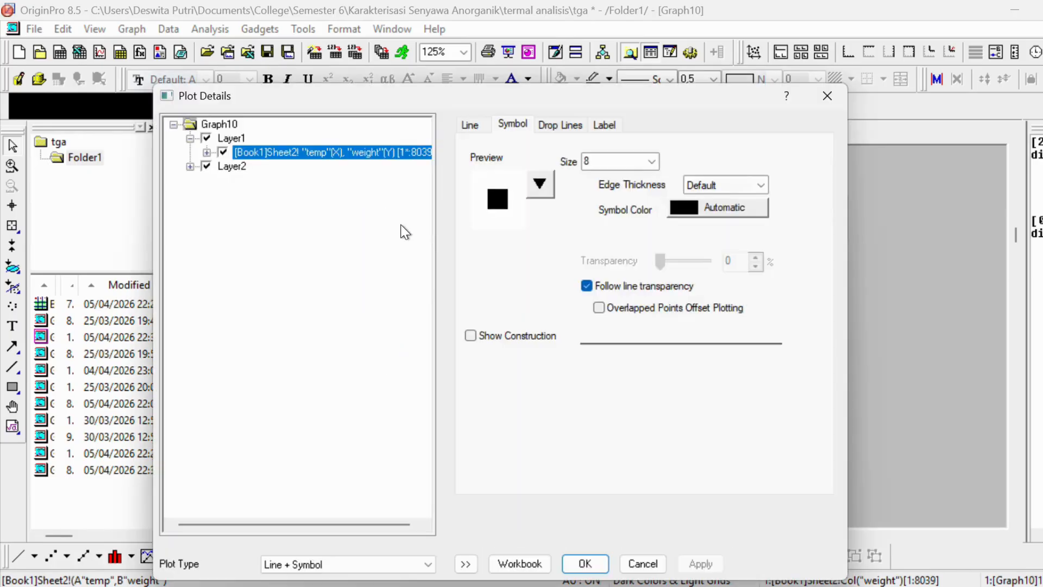
click(638, 161)
click(641, 198)
click(592, 560)
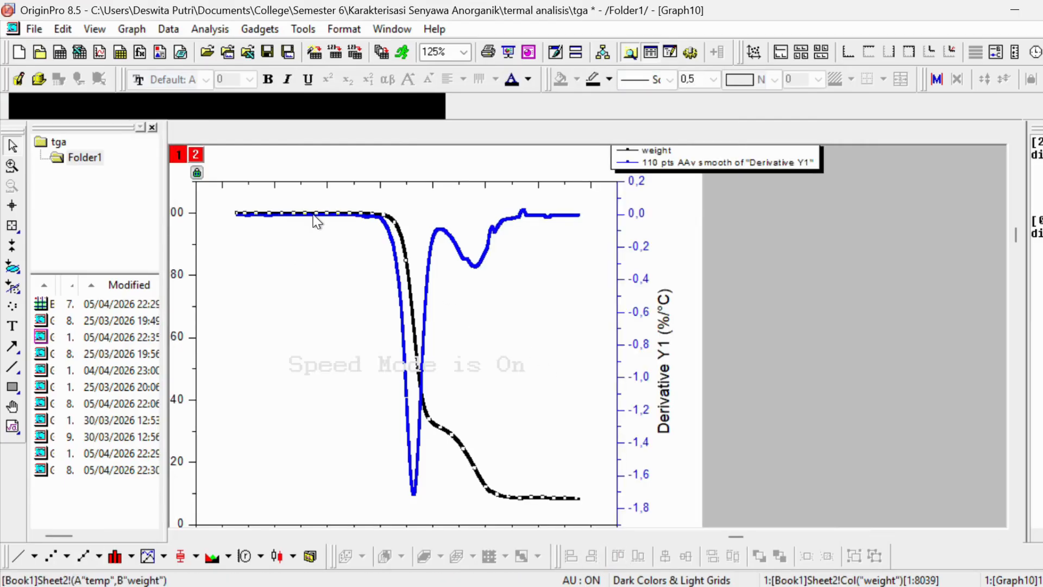
click(375, 217)
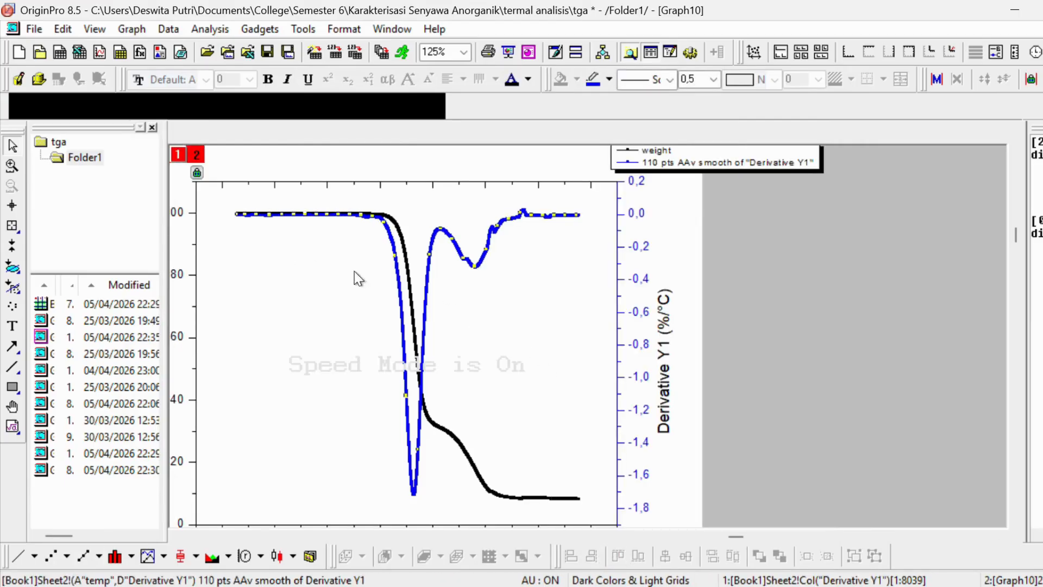
click(396, 214)
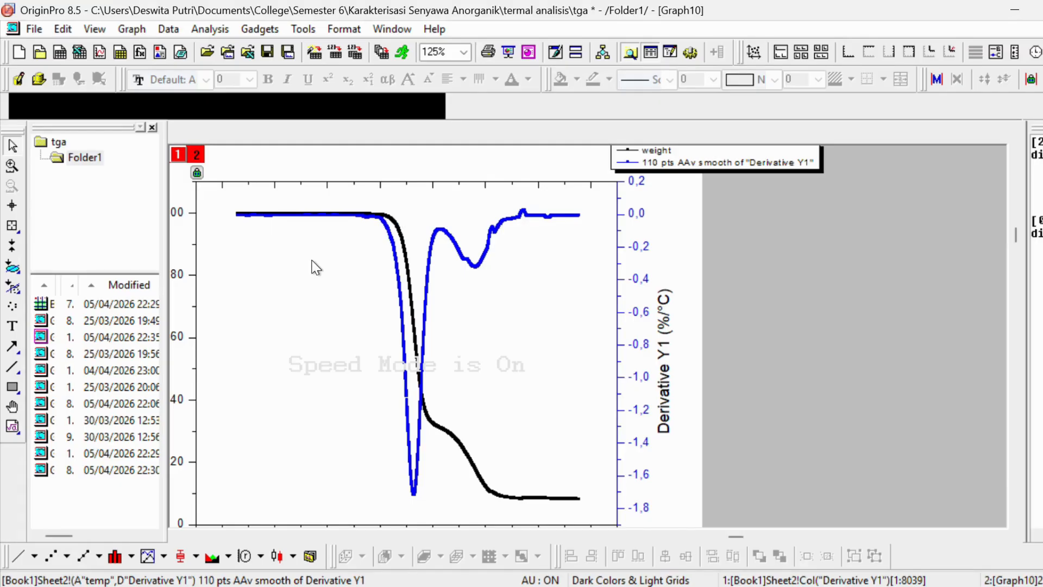
Set the start value of the horizontal temperature axis scale to 10
scroll(317, 267, up, 1)
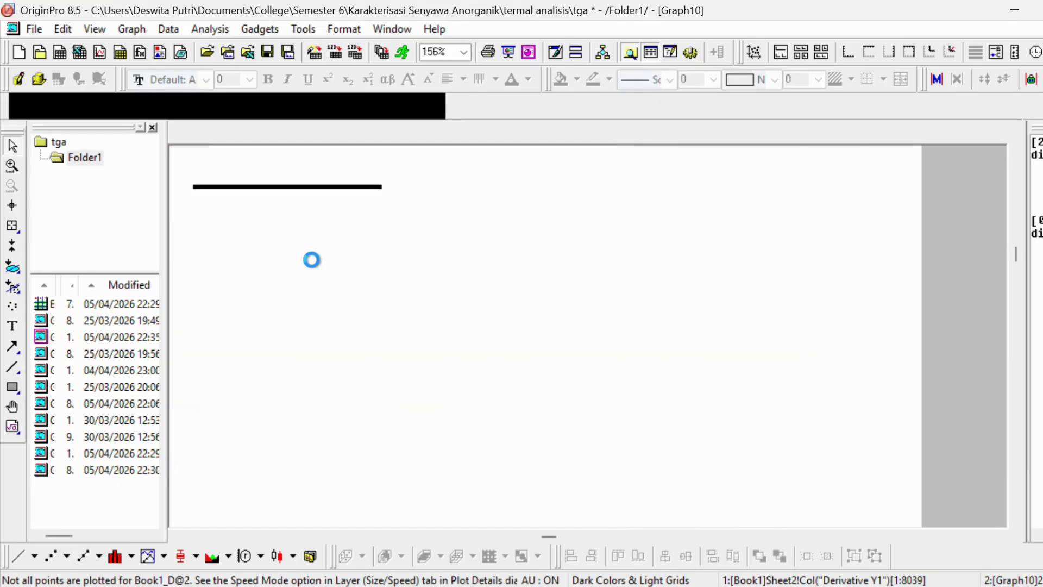
scroll(311, 260, up, 1)
scroll(312, 260, down, 4)
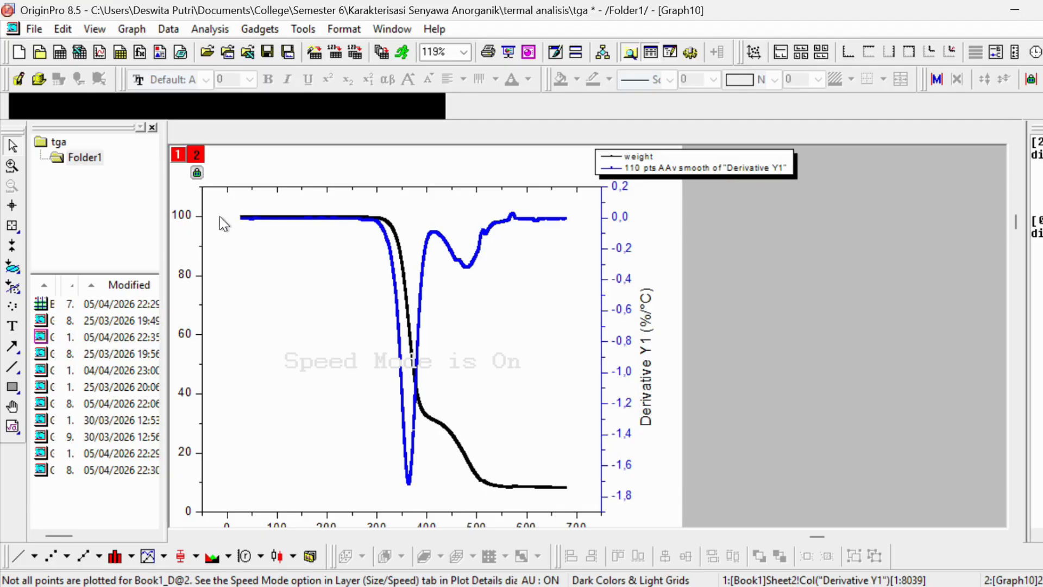
scroll(194, 291, down, 3)
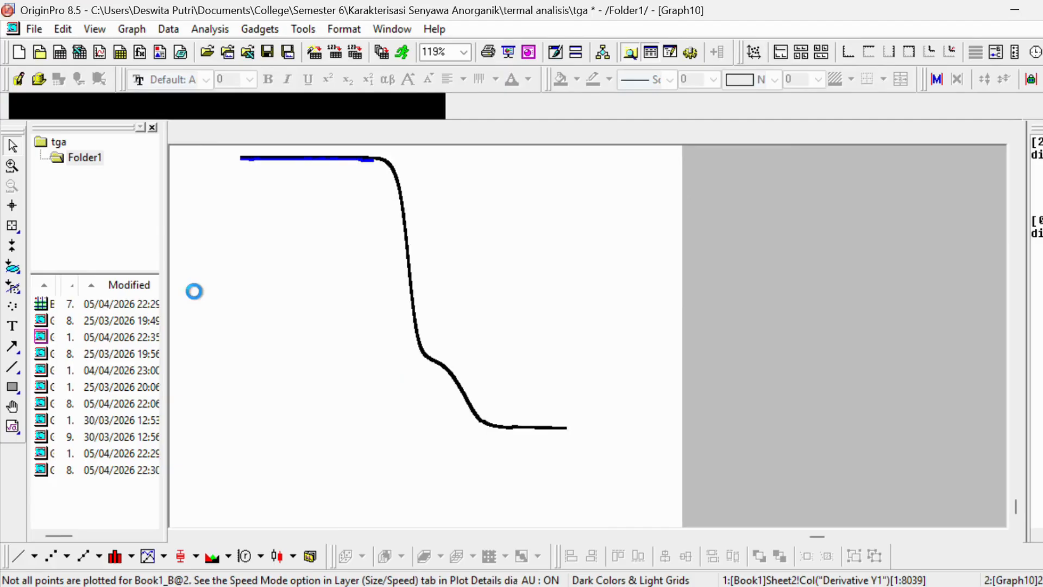
double_click(228, 469)
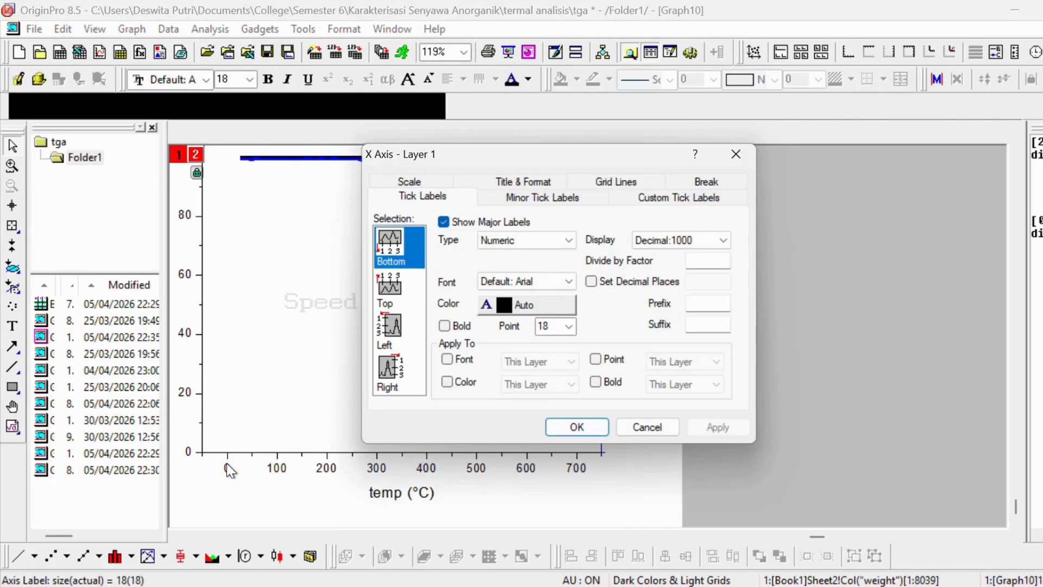
click(411, 182)
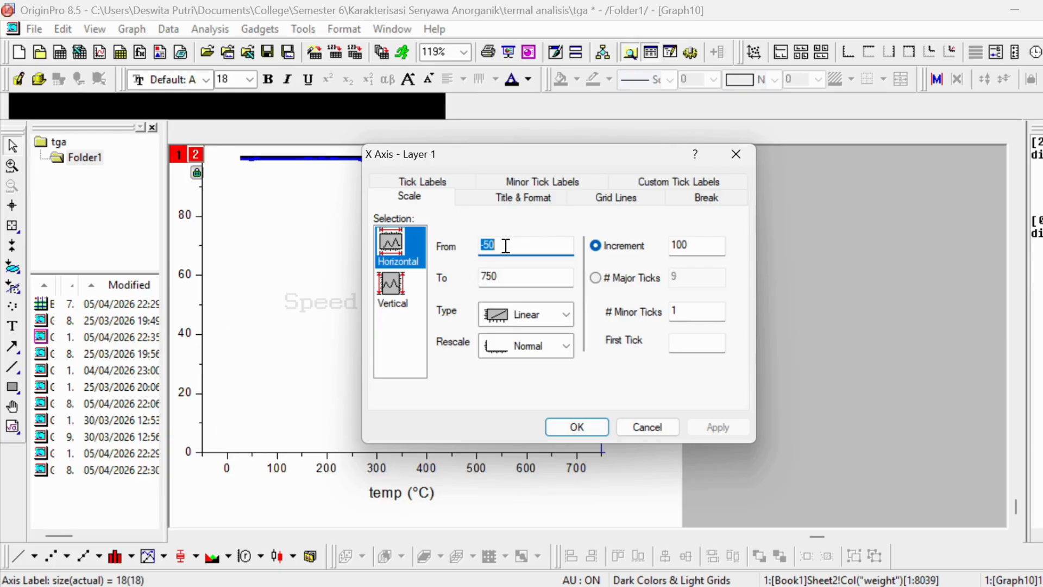
key(BackSpace)
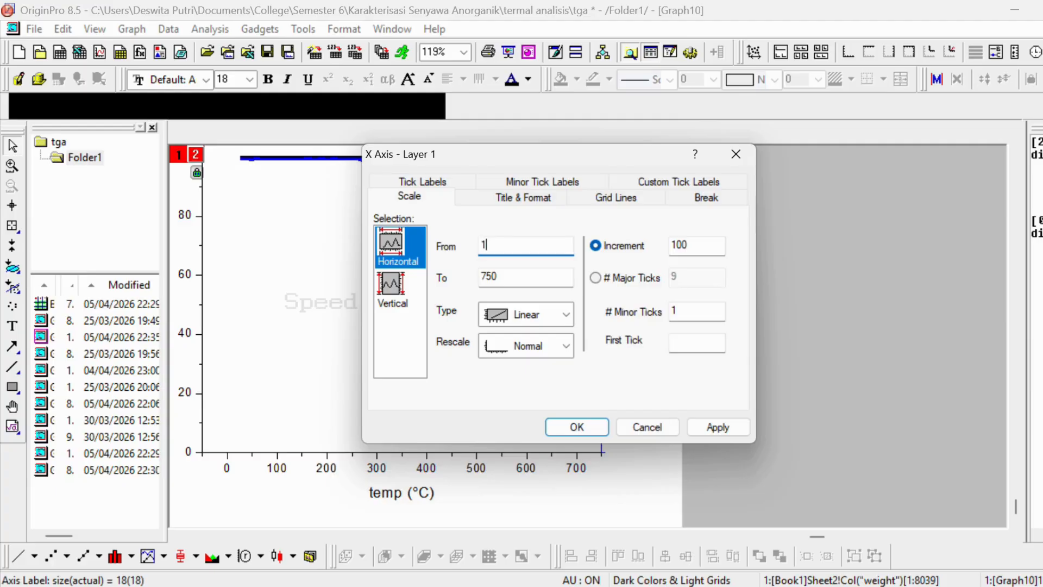
text(0)
click(577, 428)
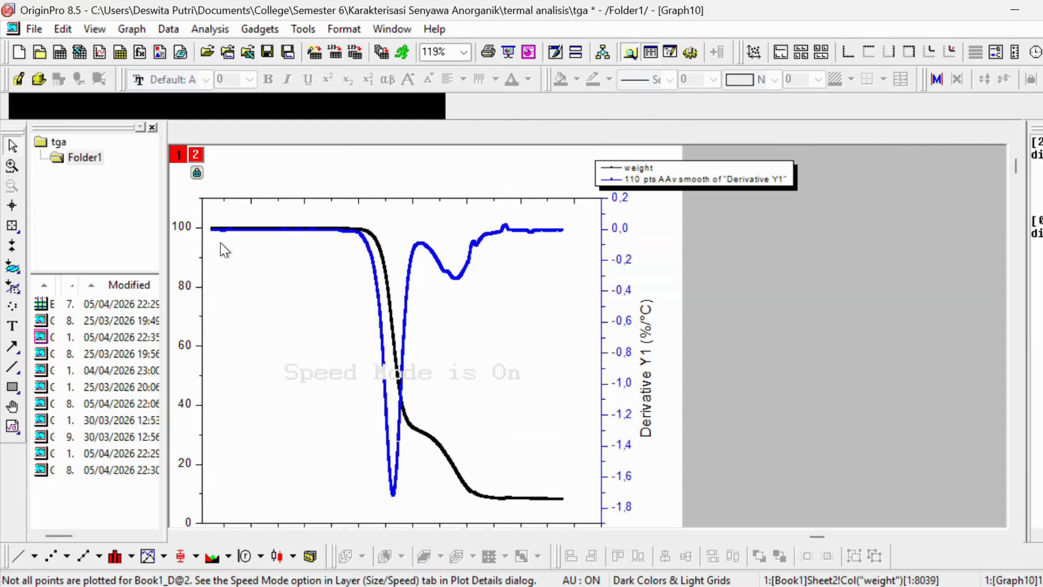
Change the start value of the horizontal temperature axis scale to 25
double_click(244, 470)
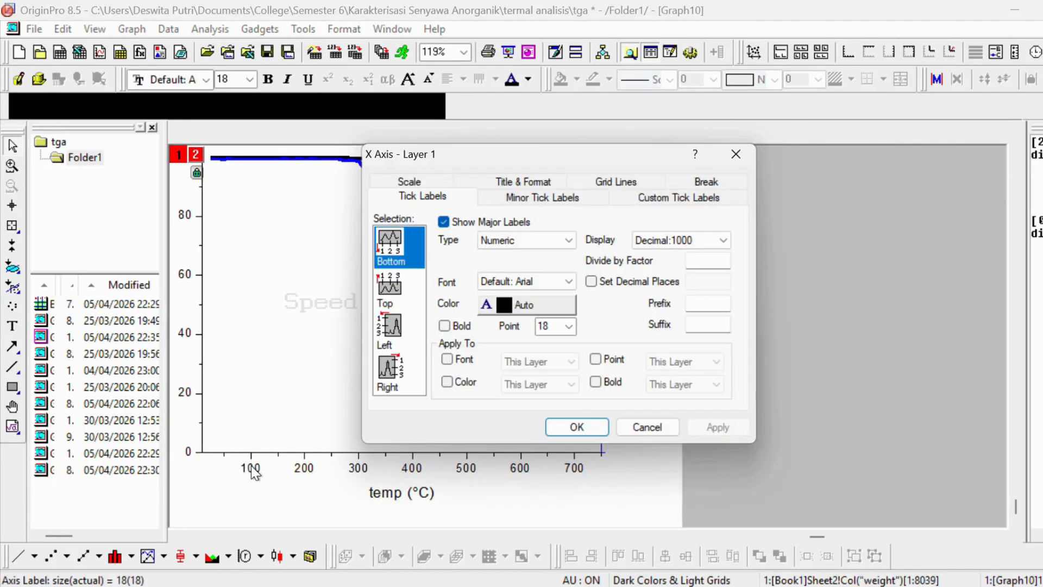
click(416, 184)
click(510, 247)
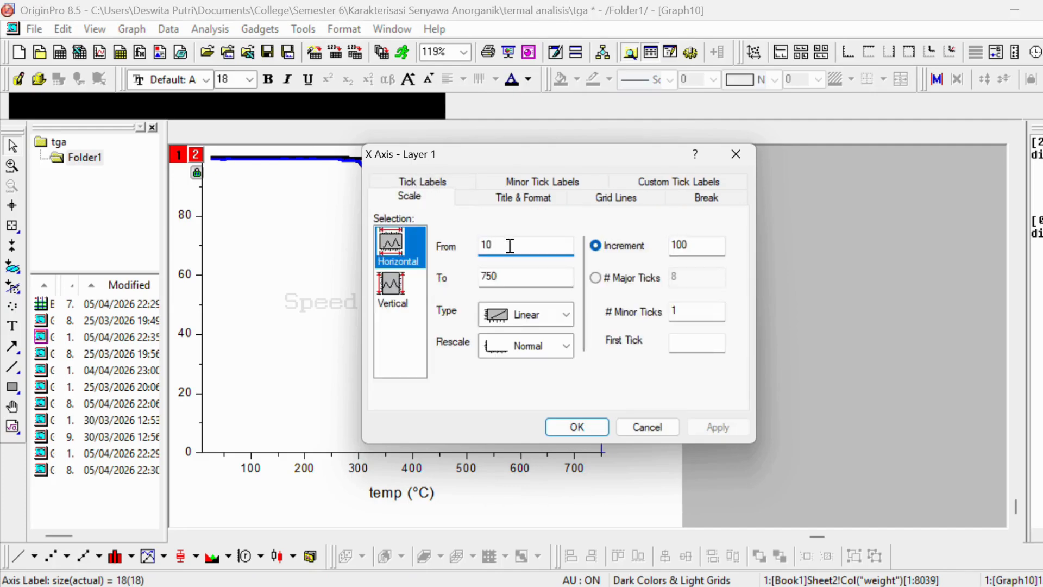
key(BackSpace)
key(BackSpace)
text(25)
key(Return)
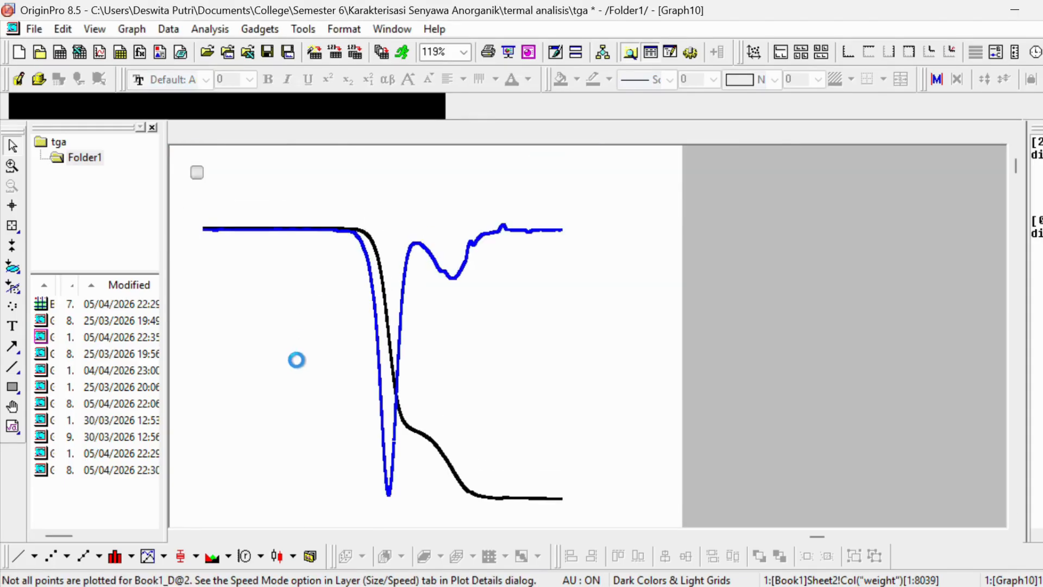
Examine up close where the weight curve leaves its initial plateau and the derivative curve begins to dip
scroll(310, 350, up, 1)
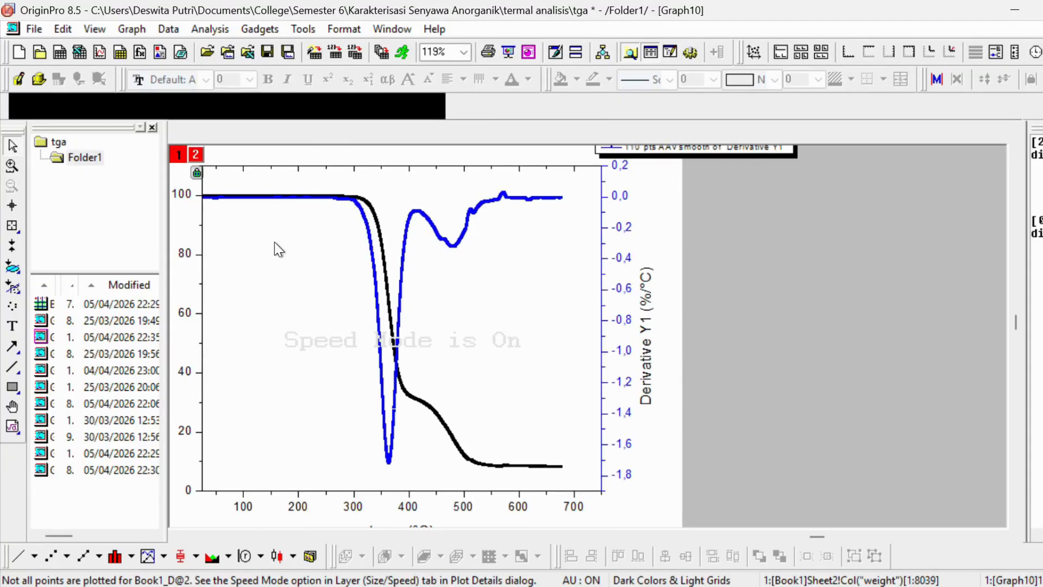
scroll(275, 242, up, 4)
scroll(272, 243, up, 2)
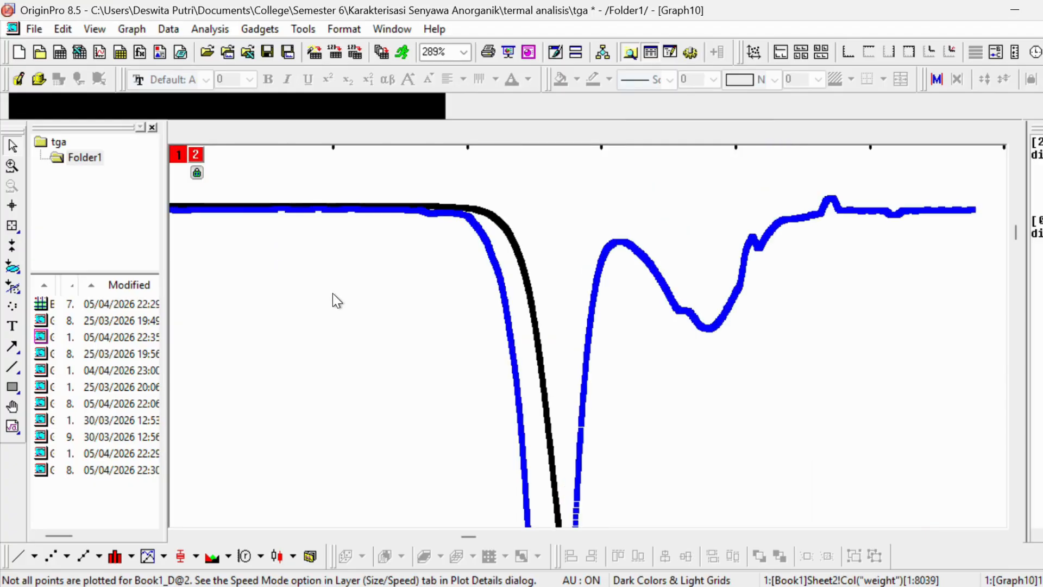
scroll(333, 293, up, 2)
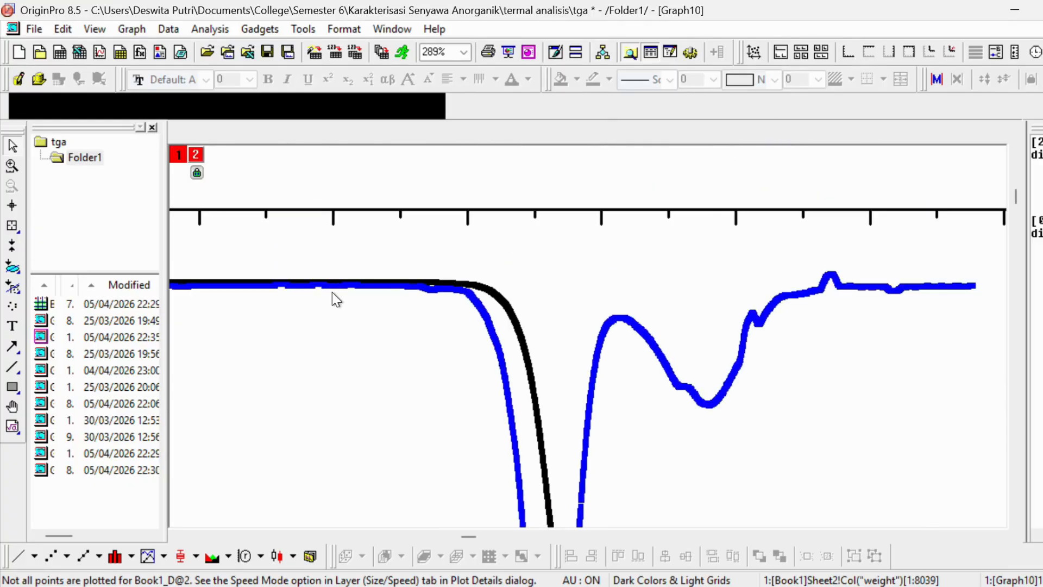
scroll(434, 310, down, 2)
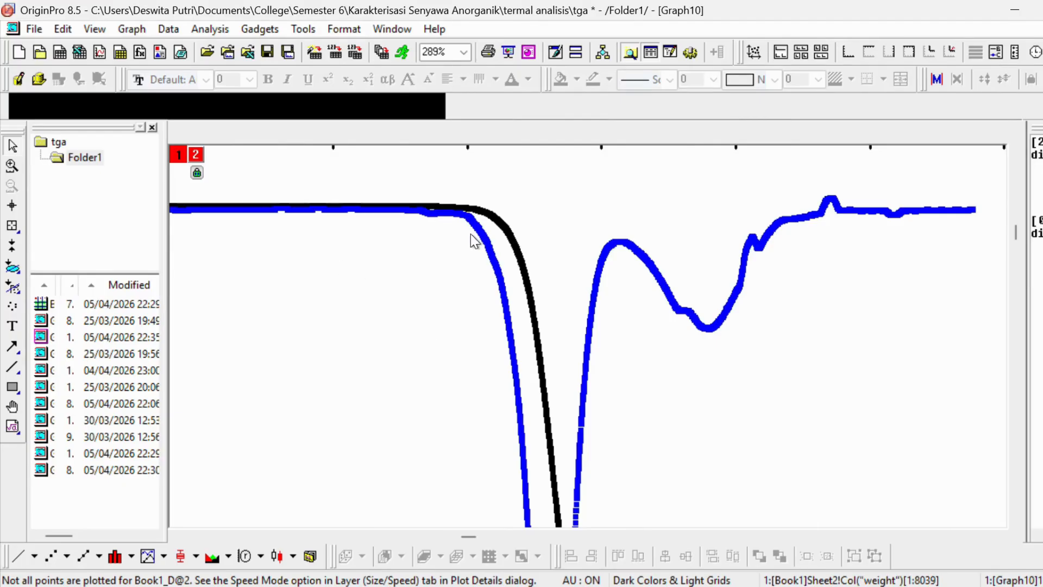
scroll(492, 225, down, 2)
scroll(622, 353, down, 2)
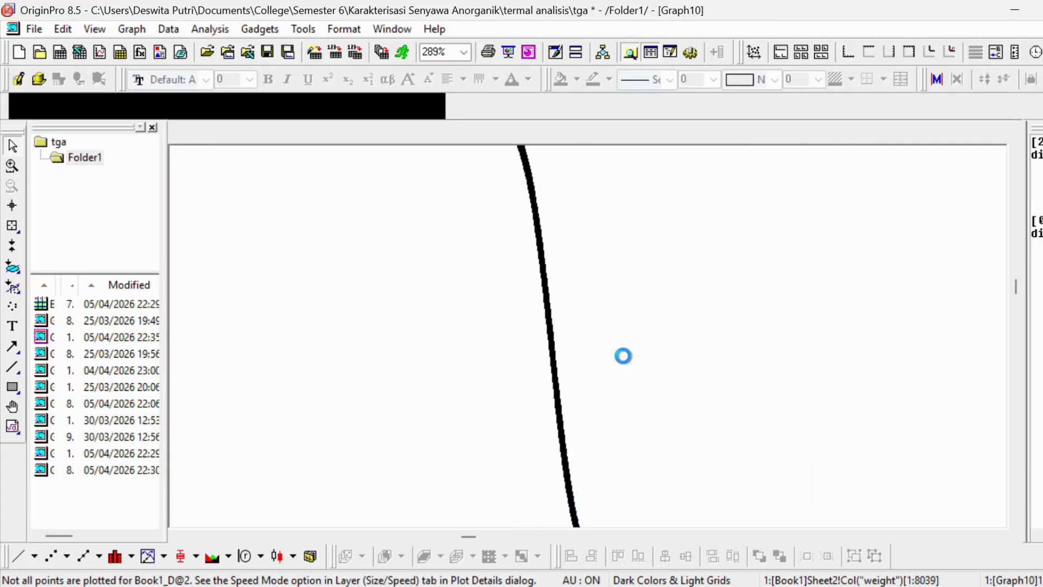
scroll(598, 355, up, 5)
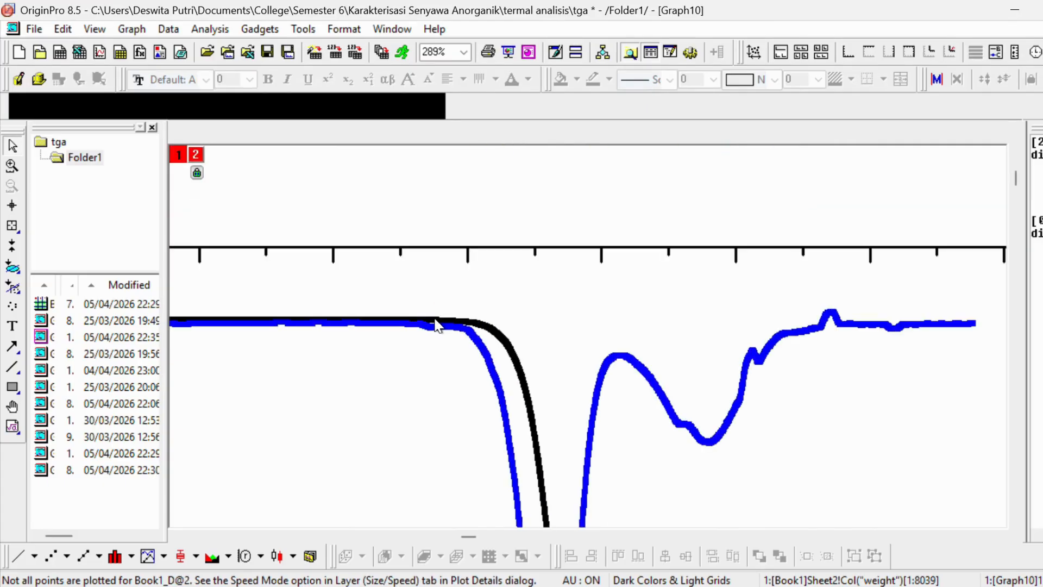
scroll(423, 343, down, 2)
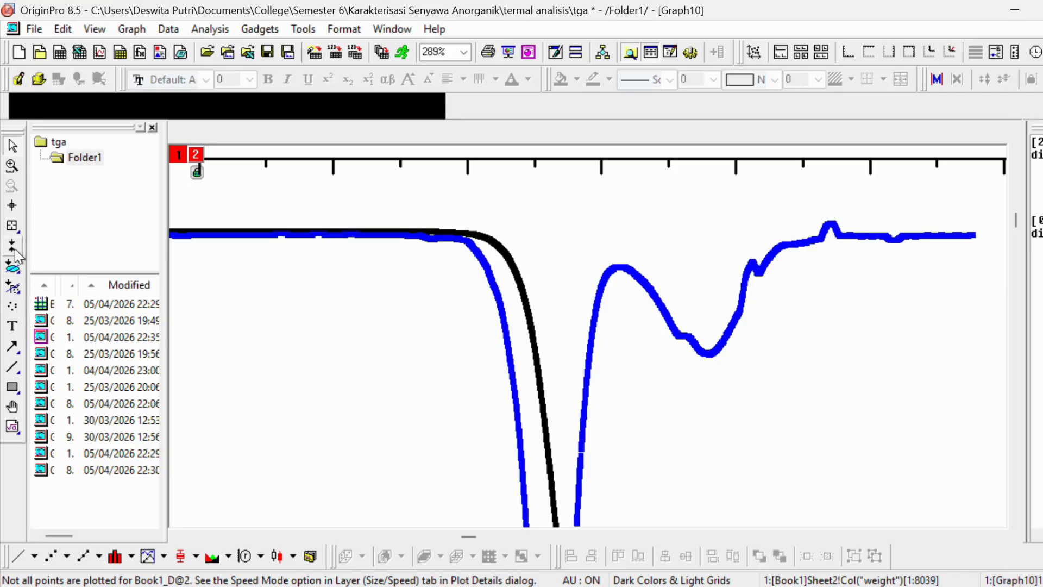
Draw a horizontal straight line from the end of the weight curve's initial plateau, extending past its steep drop
click(12, 366)
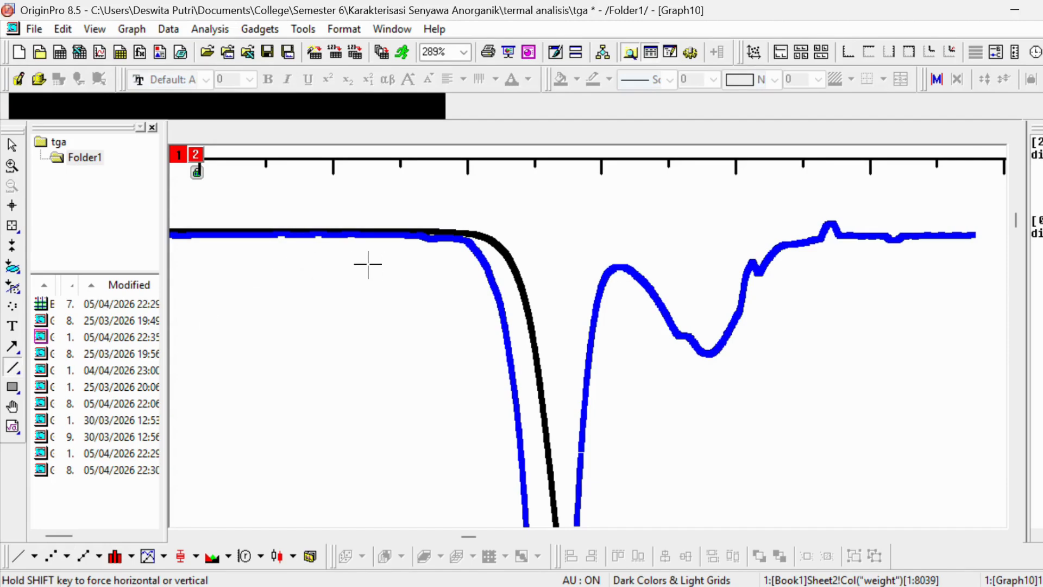
scroll(368, 267, down, 3)
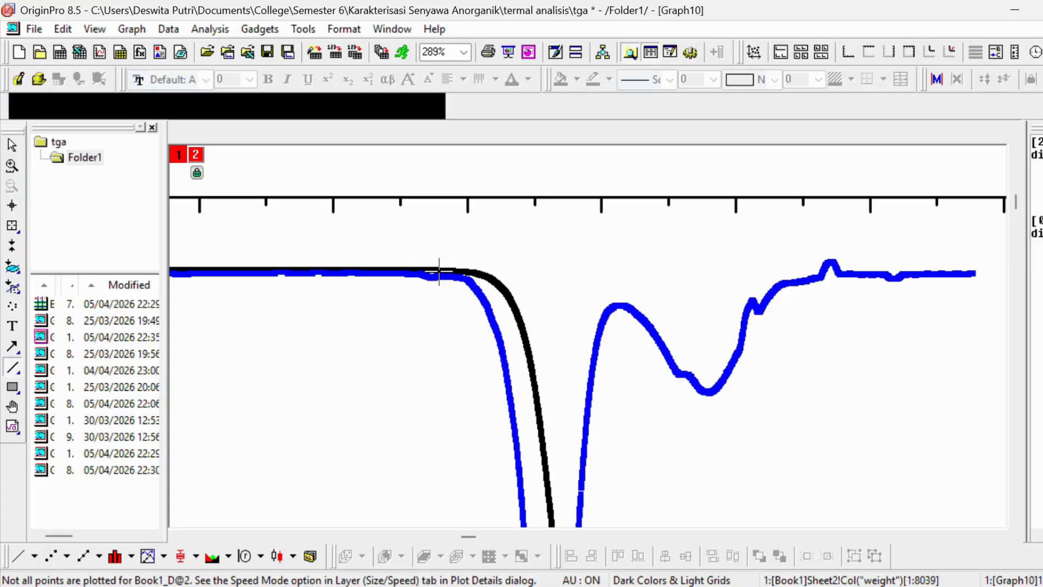
scroll(435, 272, down, 2)
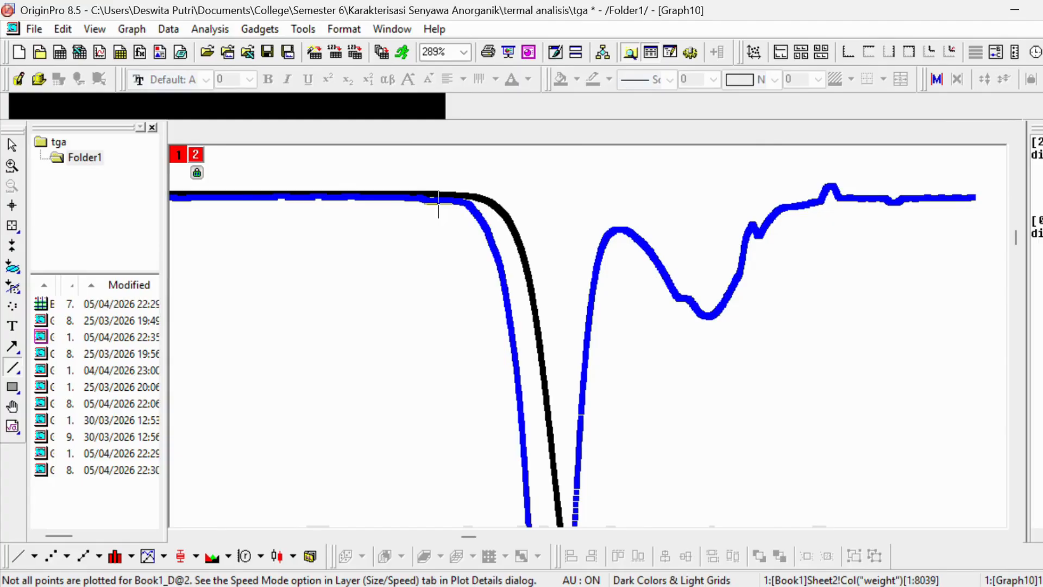
scroll(439, 201, down, 2)
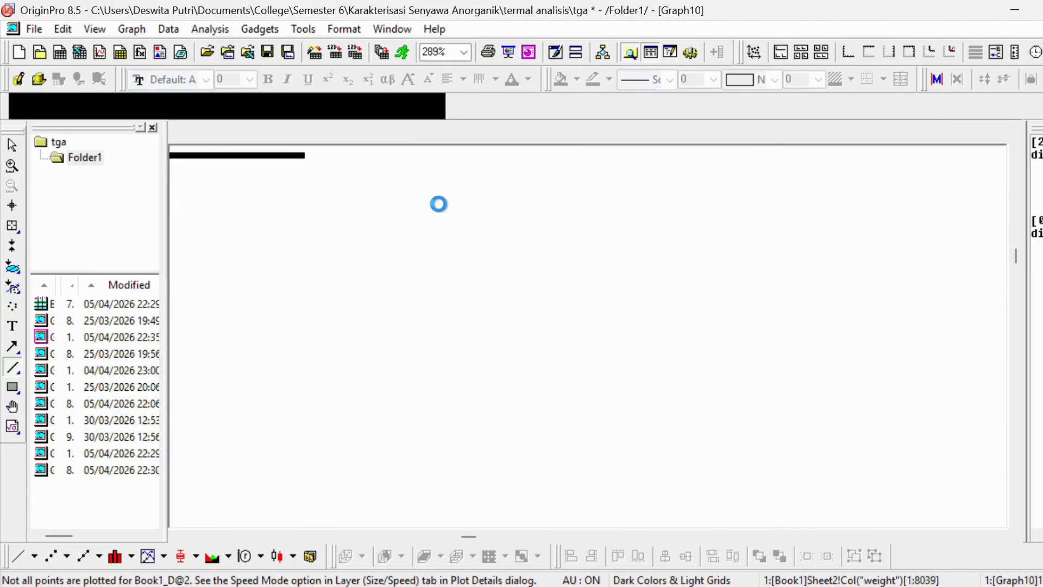
scroll(438, 204, up, 1)
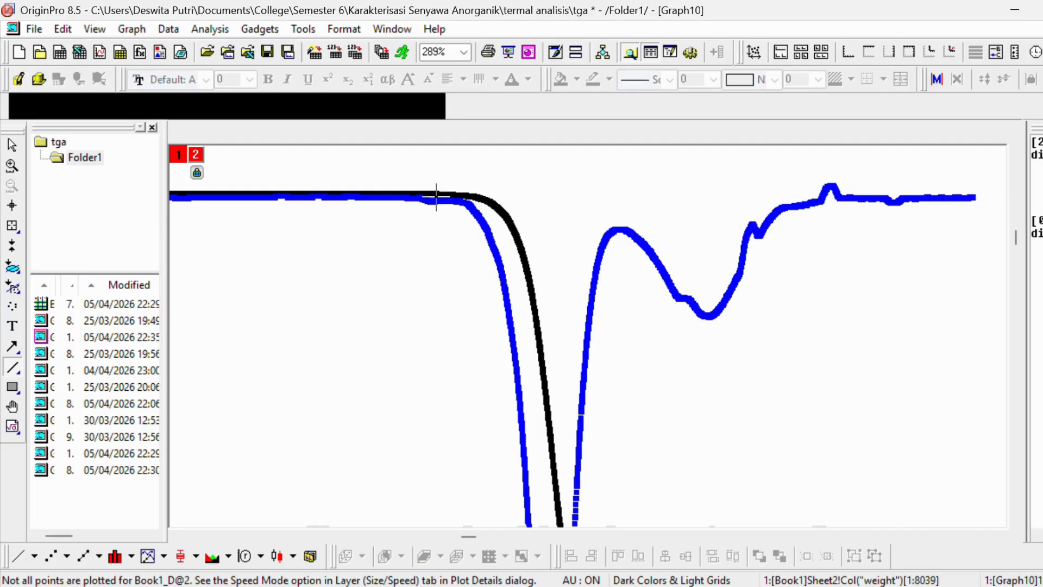
scroll(442, 193, up, 1)
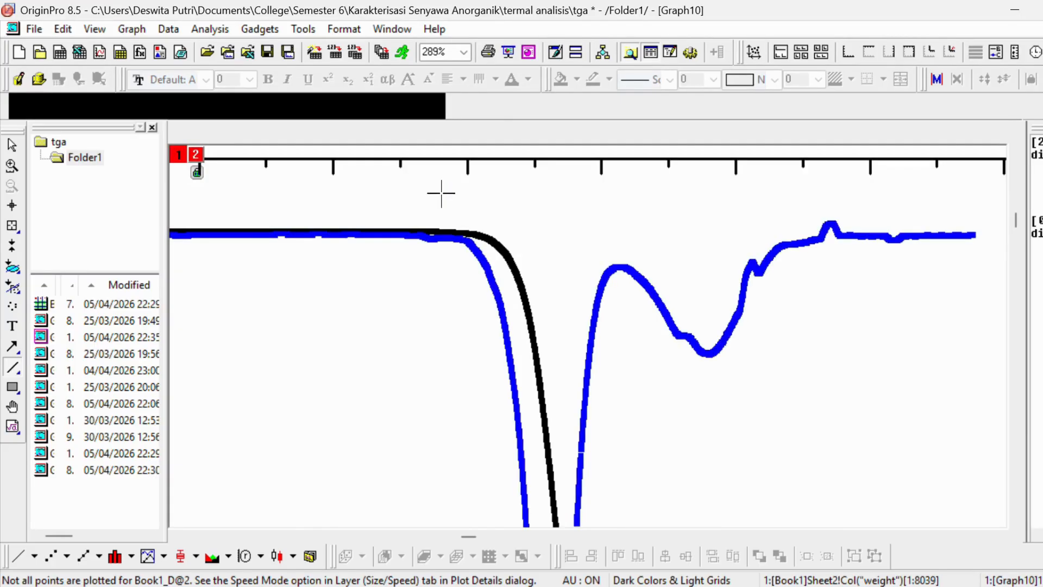
scroll(442, 193, down, 1)
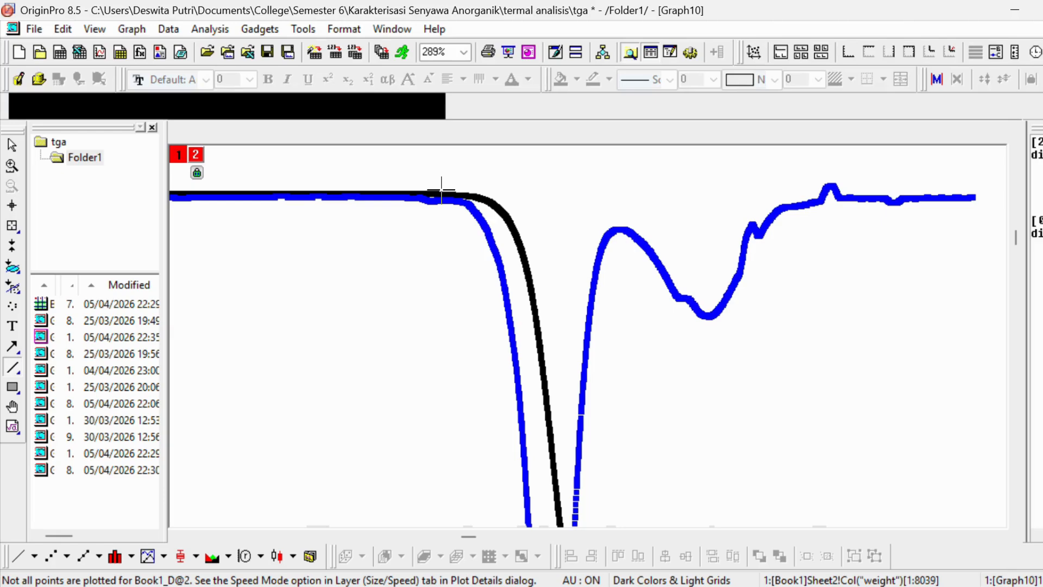
scroll(442, 193, up, 3)
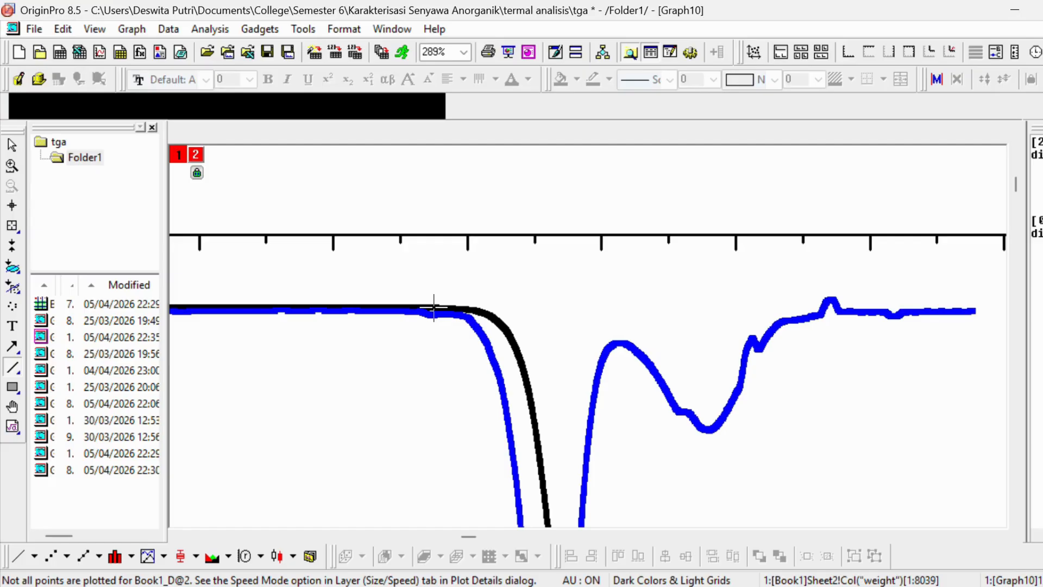
drag(434, 308, 693, 308)
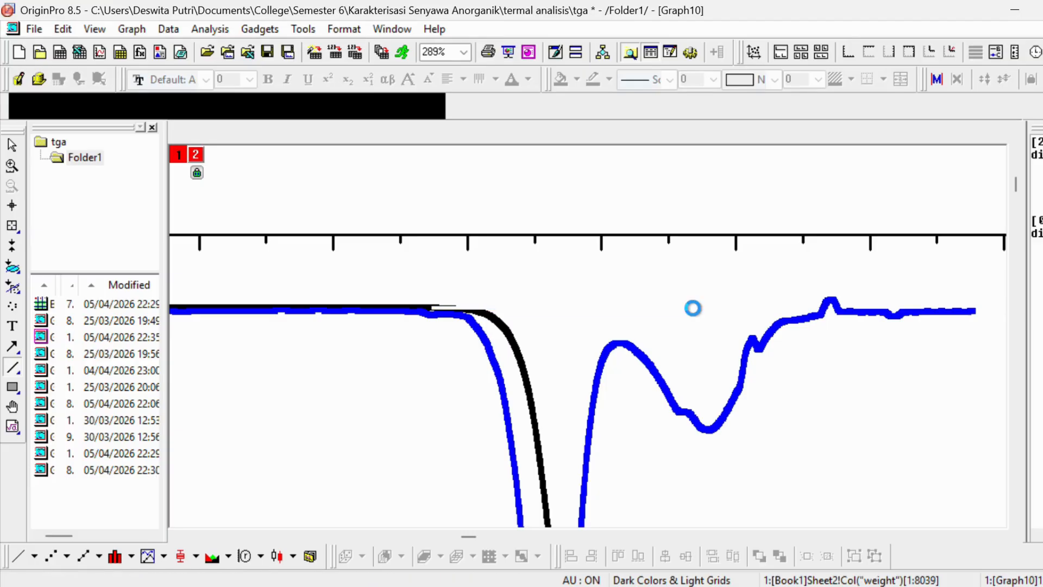
Examine up close how the derivative curve's peak after its deep minimum lines up with the weight curve's middle shoulder
click(12, 368)
scroll(556, 370, down, 2)
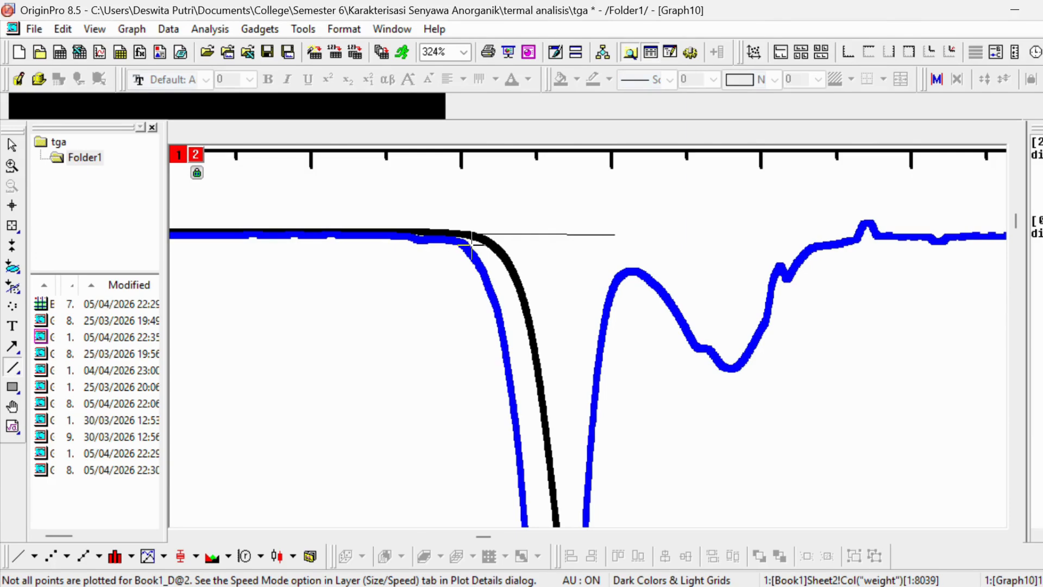
scroll(560, 298, down, 7)
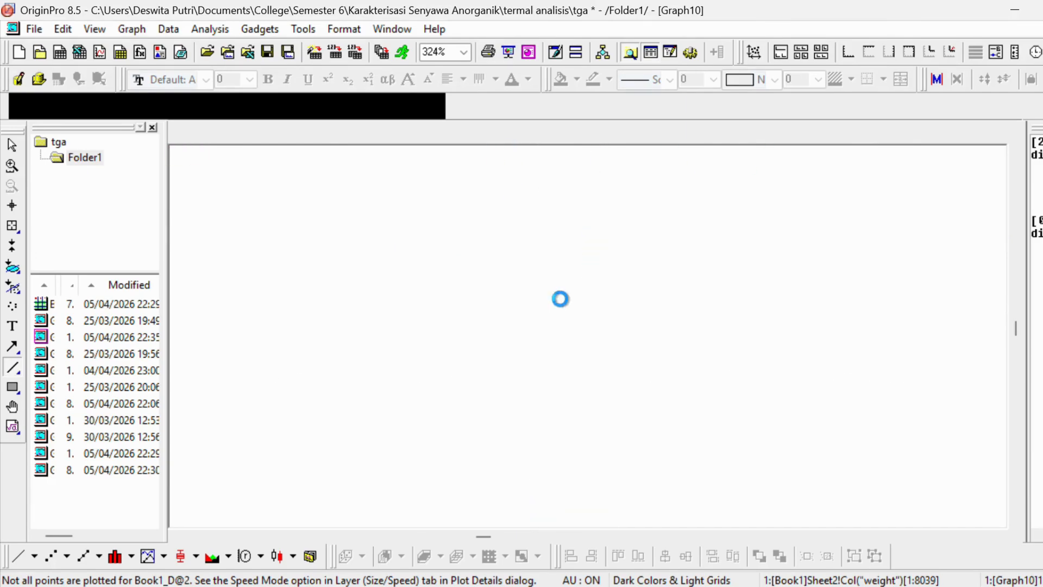
scroll(560, 299, up, 4)
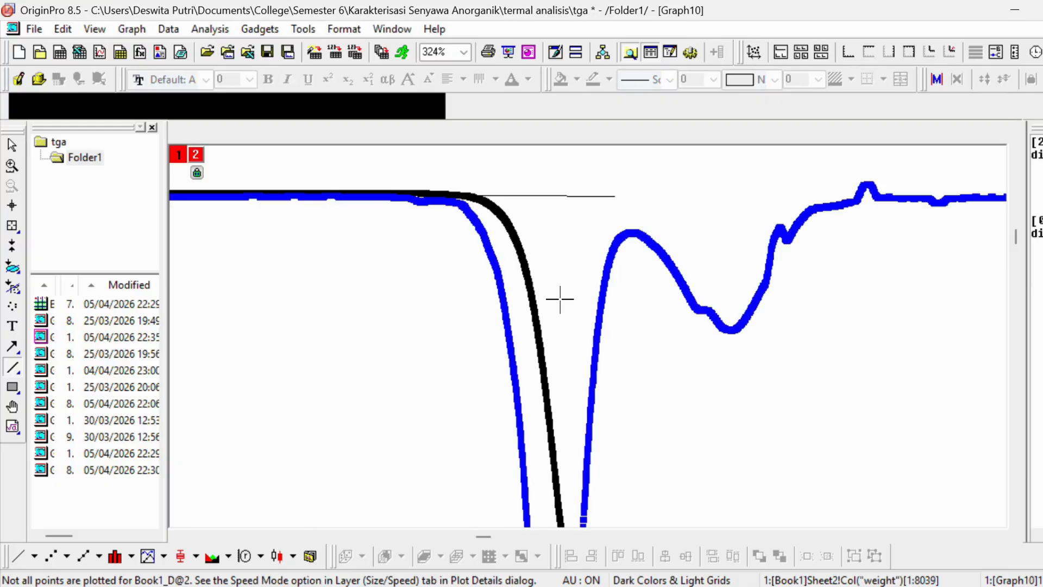
scroll(614, 250, down, 1)
scroll(614, 251, up, 1)
scroll(630, 232, down, 10)
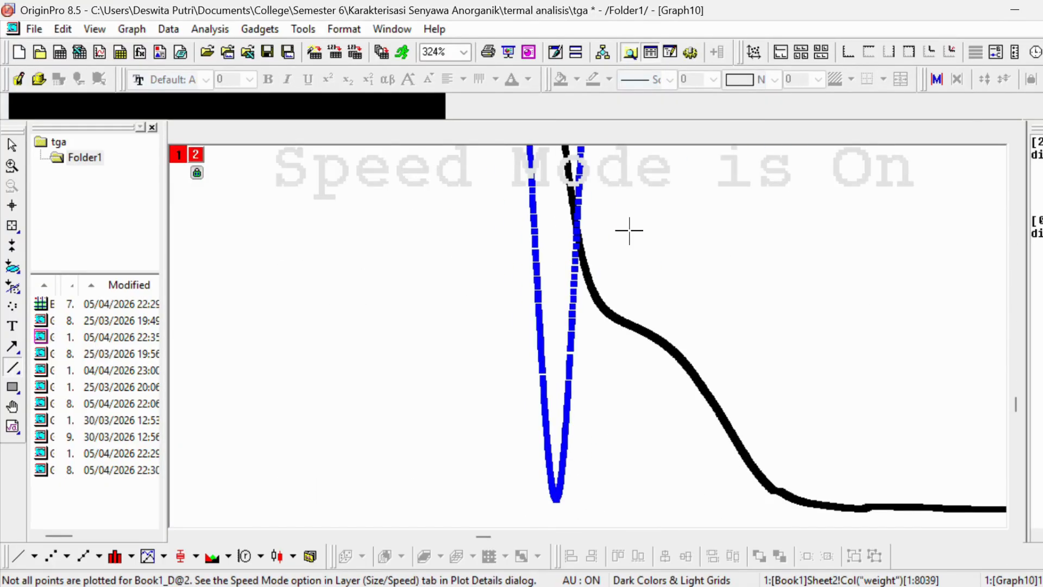
scroll(629, 231, down, 2)
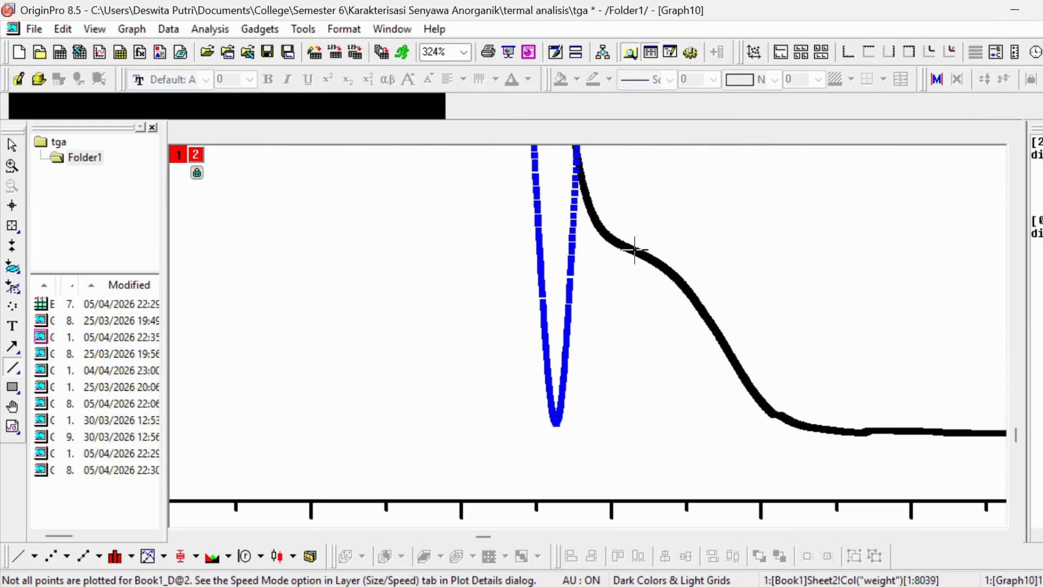
scroll(633, 249, down, 2)
scroll(637, 260, up, 4)
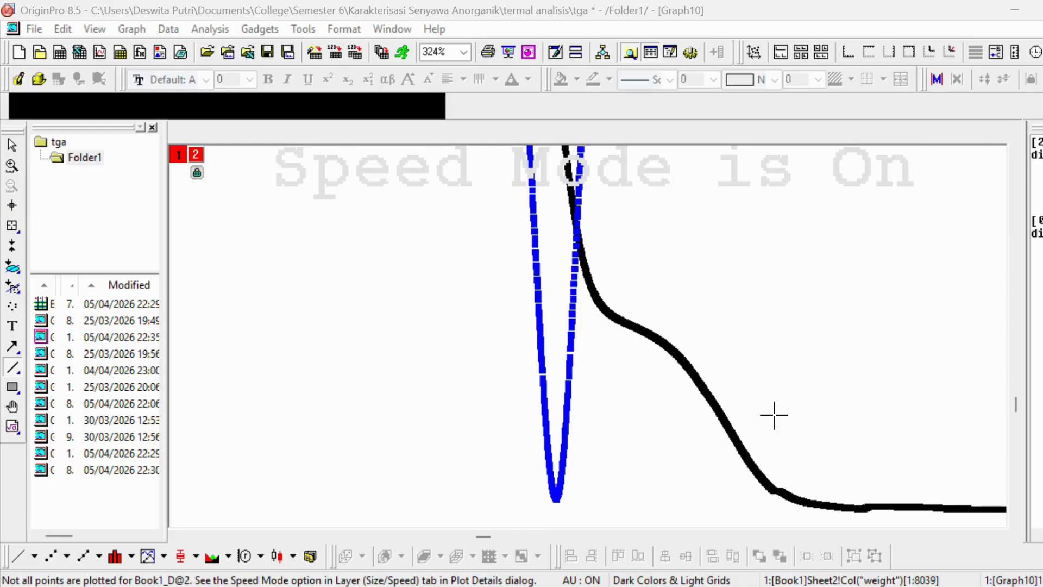
key(Escape)
Draw a horizontal straight line from the weight curve's middle shoulder, from about 415 to 560 °C at roughly 31 % weight
scroll(647, 302, down, 1)
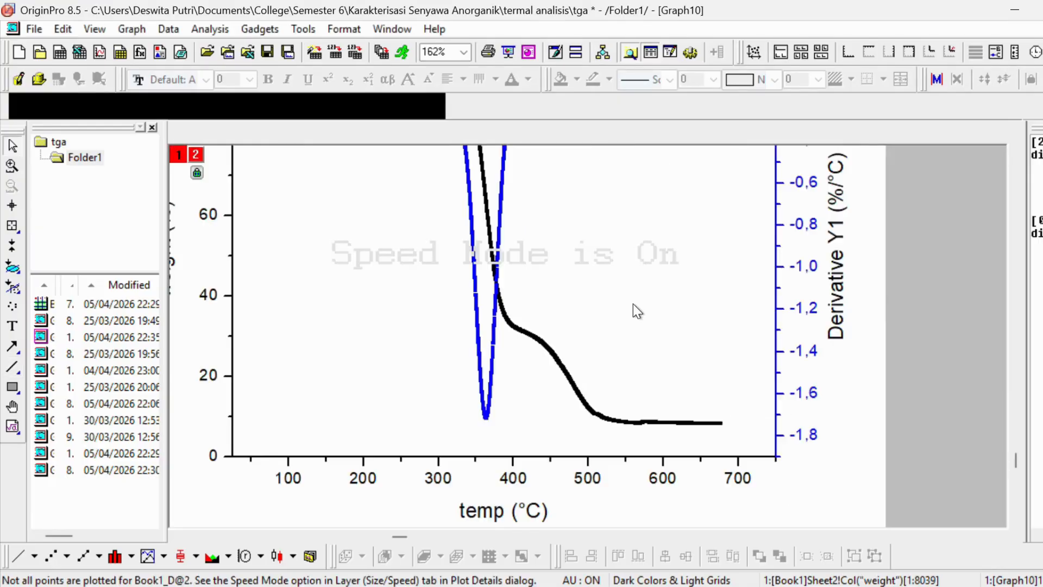
scroll(614, 304, up, 2)
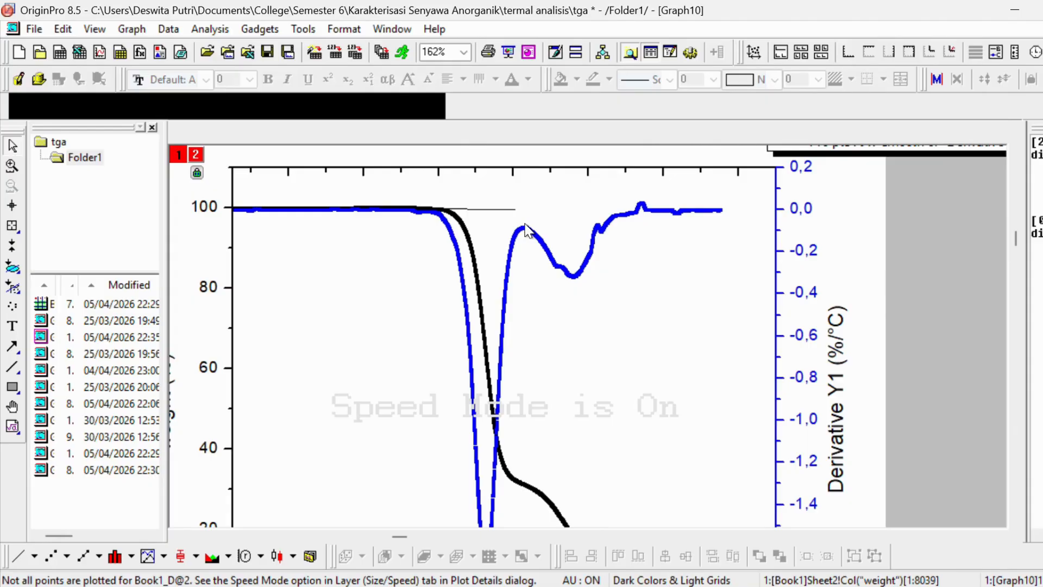
click(13, 371)
scroll(472, 380, down, 1)
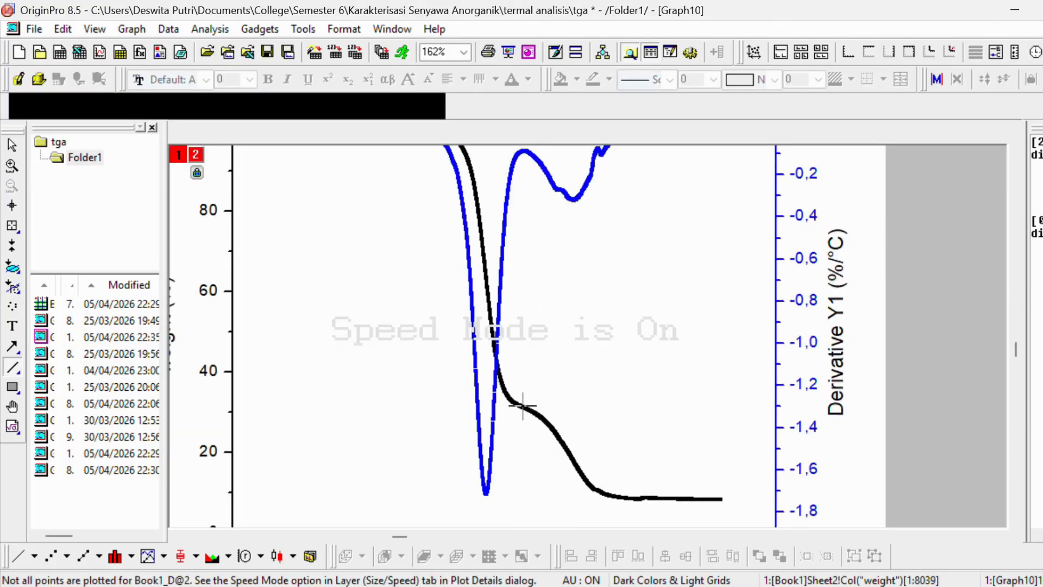
drag(523, 406, 633, 407)
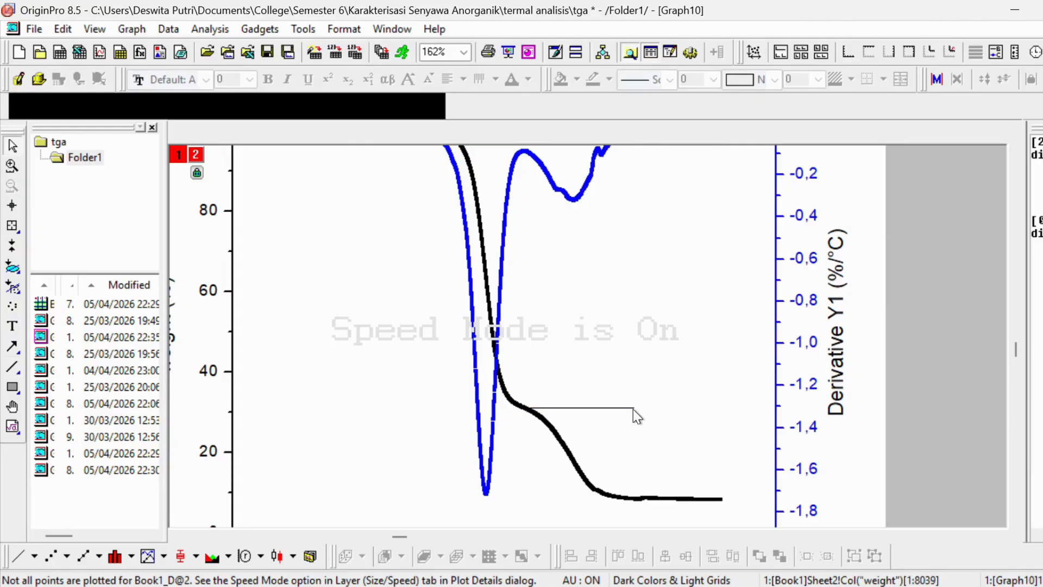
Draw a vertical helper line from the derivative curve's small notch near 510 °C down towards the foot of the weight curve's second drop
scroll(651, 415, up, 1)
scroll(582, 291, up, 1)
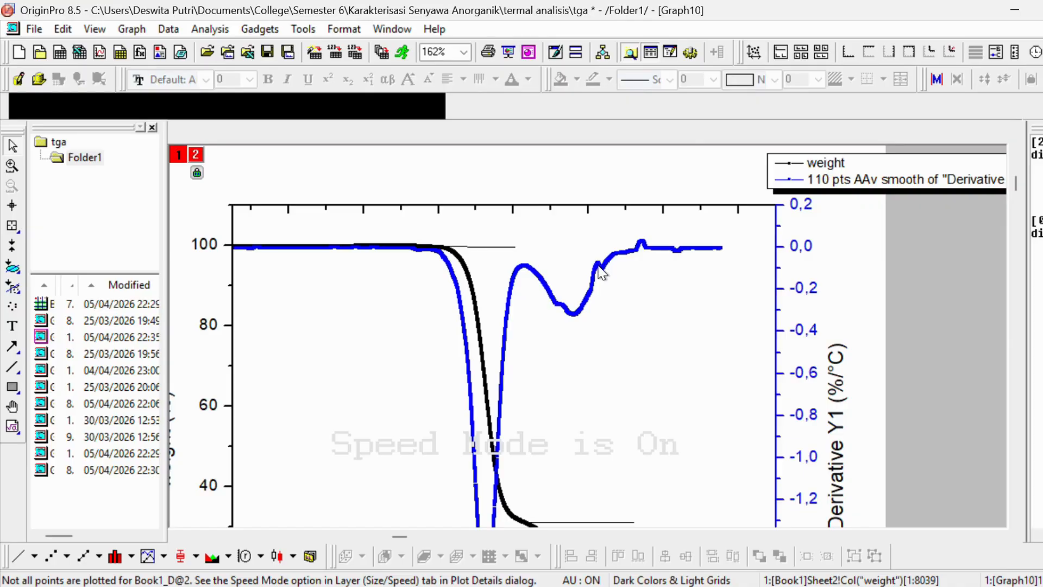
scroll(600, 273, down, 2)
click(12, 367)
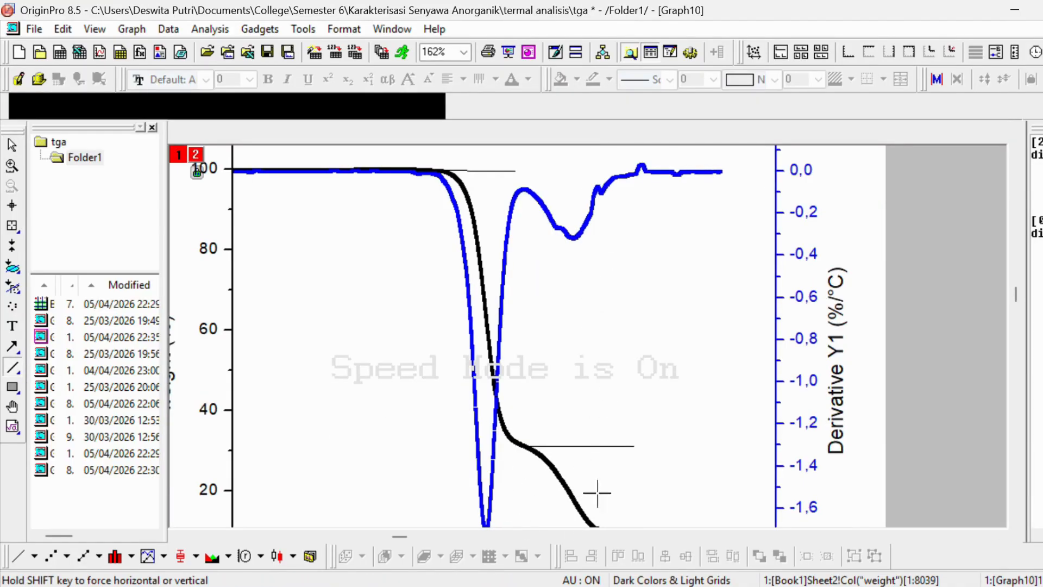
scroll(592, 515, down, 1)
scroll(591, 491, down, 1)
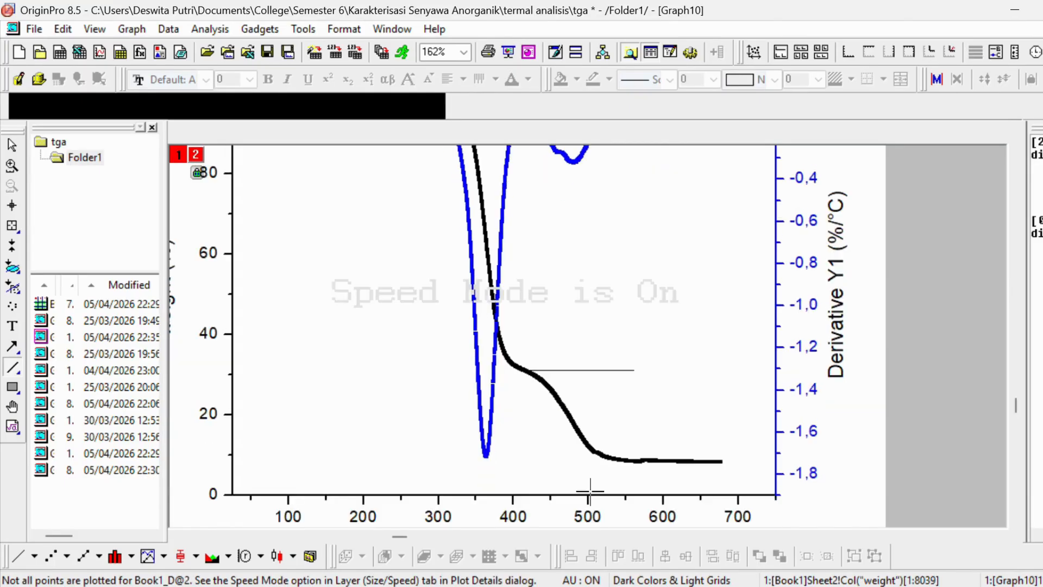
scroll(596, 291, up, 3)
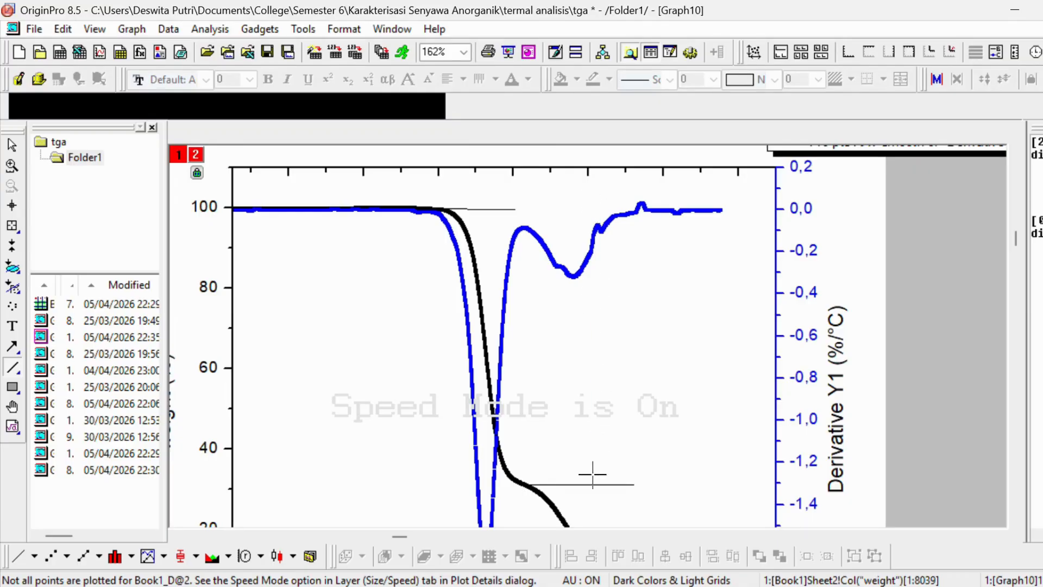
mouse_move(598, 204)
mouse_down()
mouse_move(601, 543)
mouse_move(610, 522)
mouse_move(598, 537)
mouse_up()
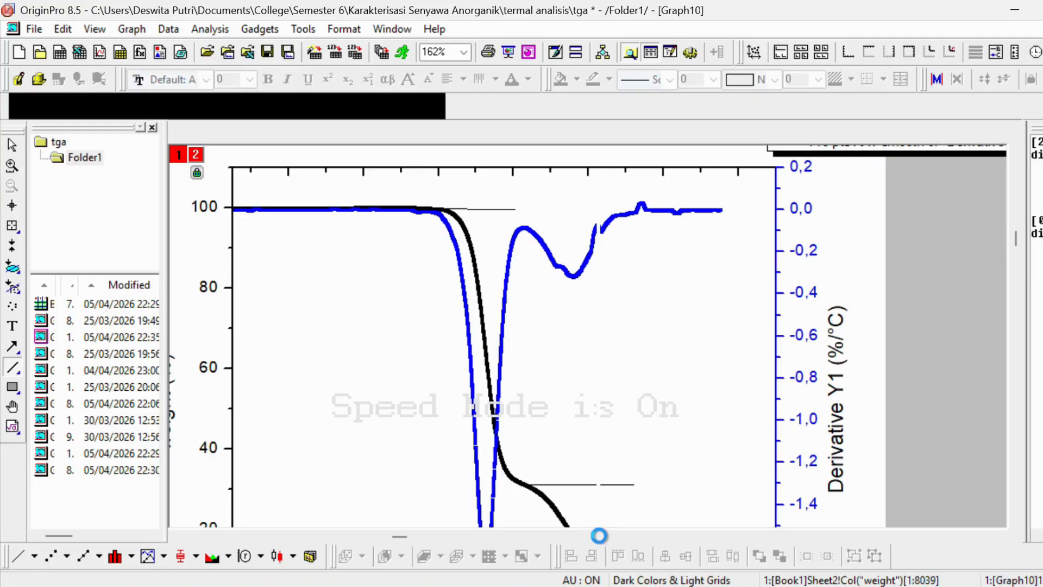
scroll(621, 389, down, 3)
scroll(626, 397, down, 1)
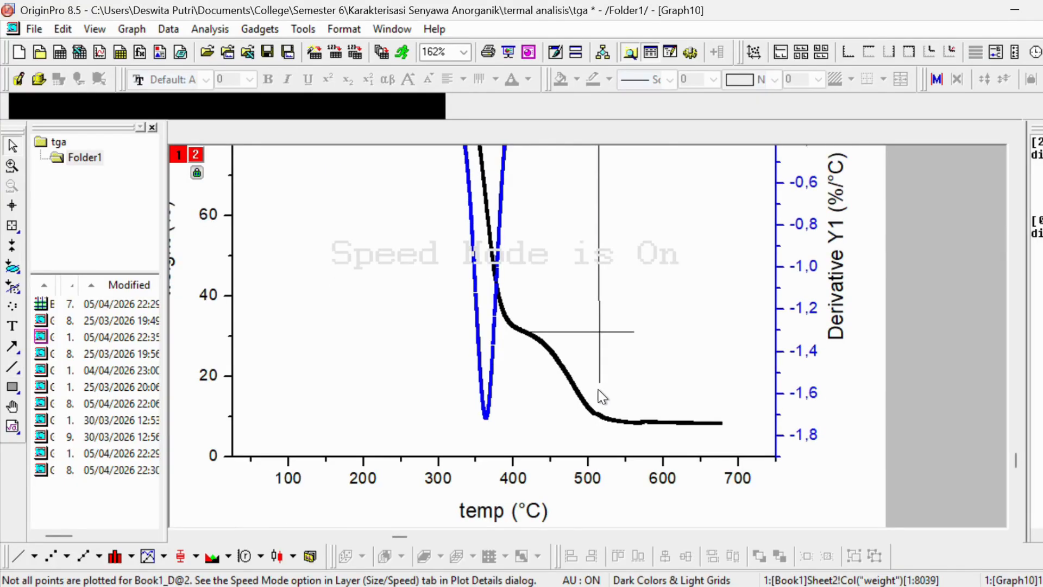
Draw a horizontal line extending towards higher temperatures from the foot of the weight curve's second drop, and delete the vertical helper line
scroll(601, 406, up, 1)
scroll(377, 338, up, 3)
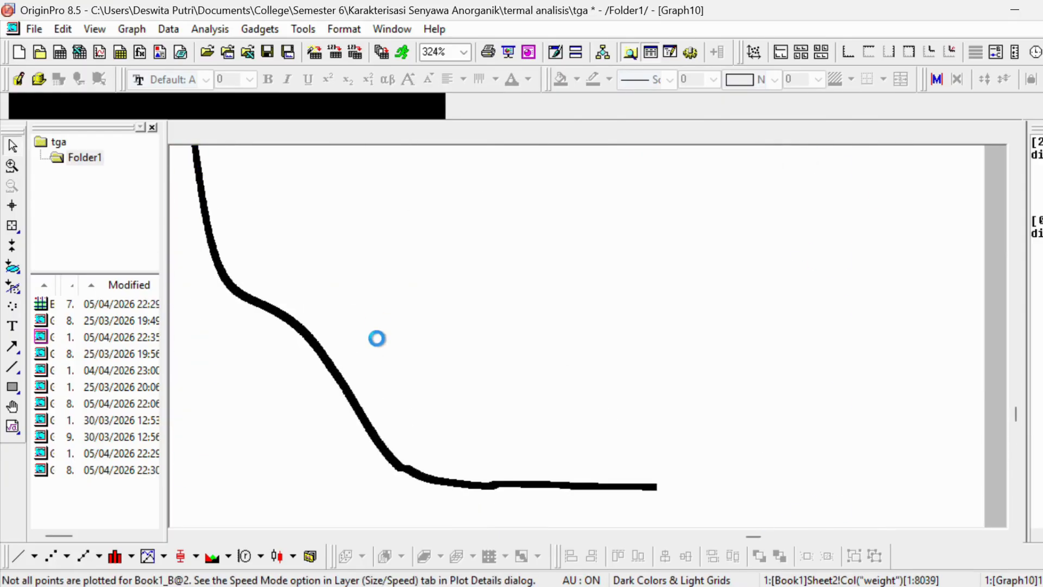
scroll(389, 424, up, 1)
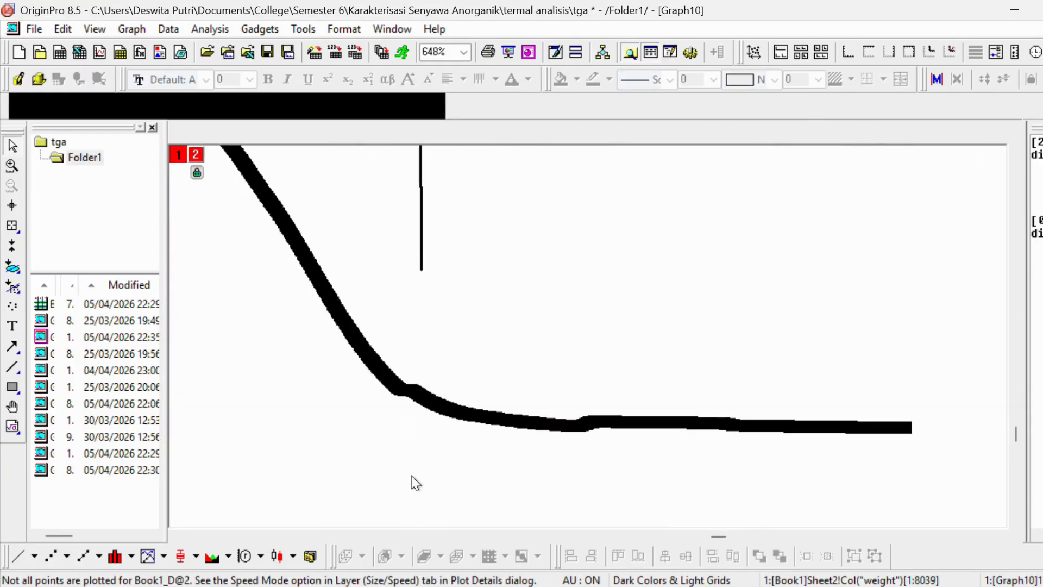
scroll(424, 434, up, 2)
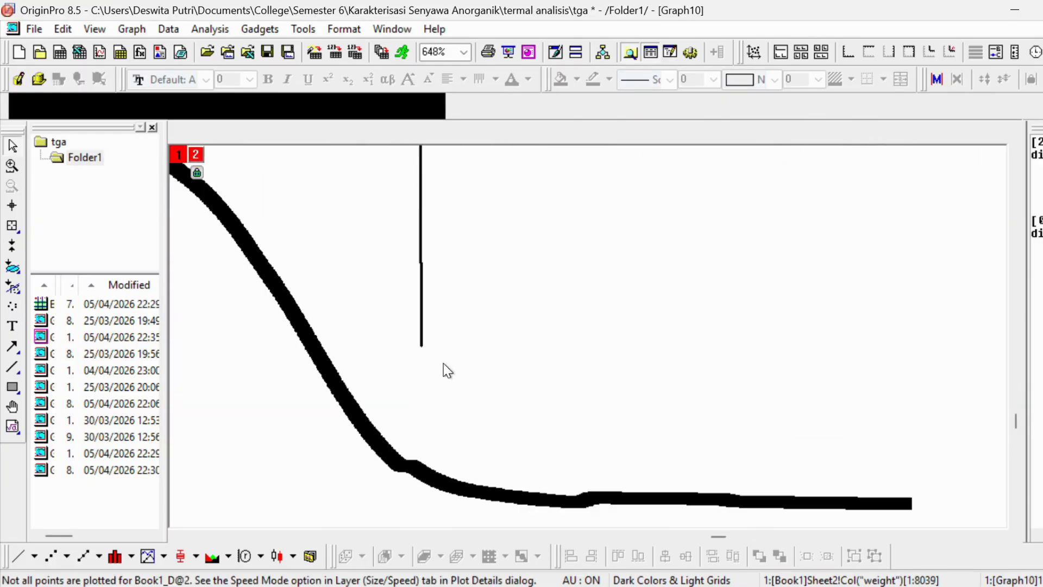
click(13, 368)
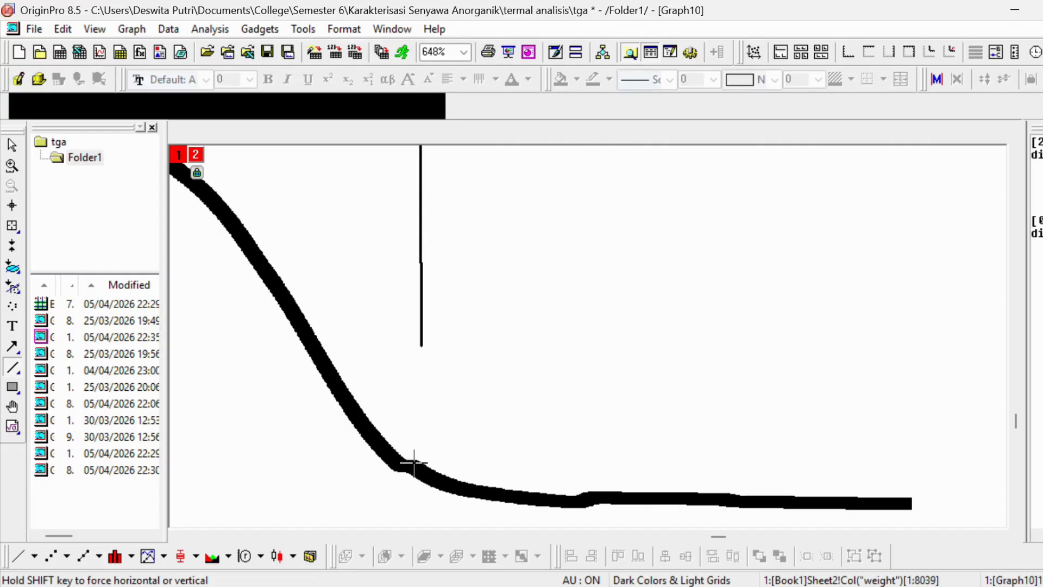
drag(414, 463, 770, 464)
click(421, 292)
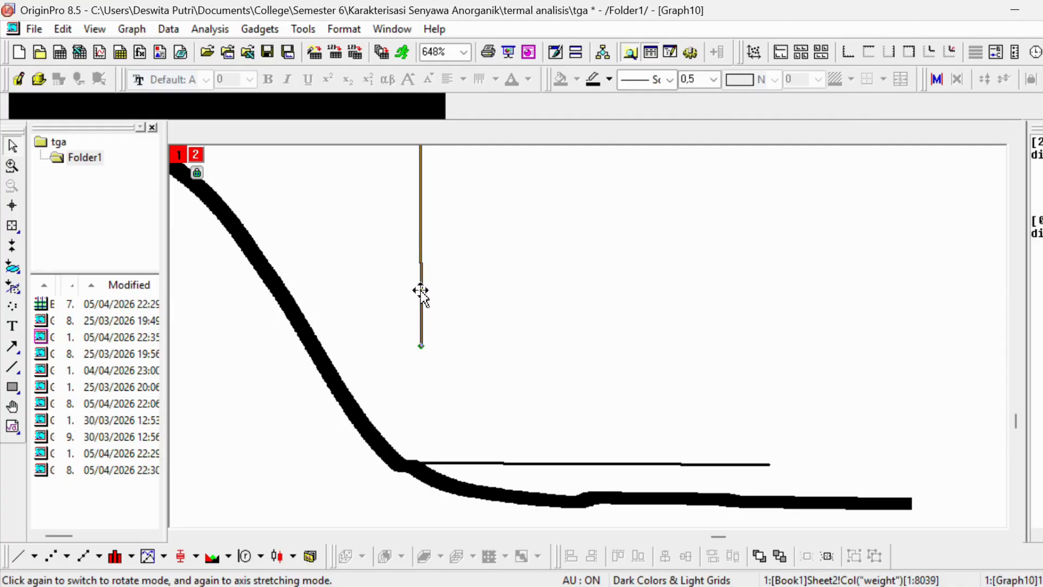
key(Delete)
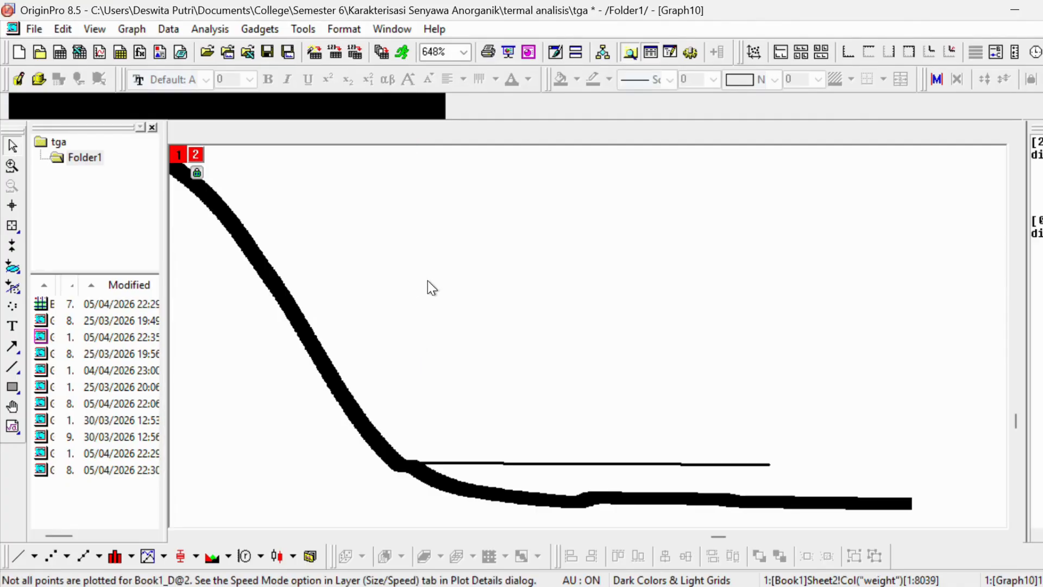
Draw a horizontal line along the weight curve's final plateau, from about 570 °C back to about 430 °C
scroll(428, 280, down, 2)
scroll(420, 283, up, 3)
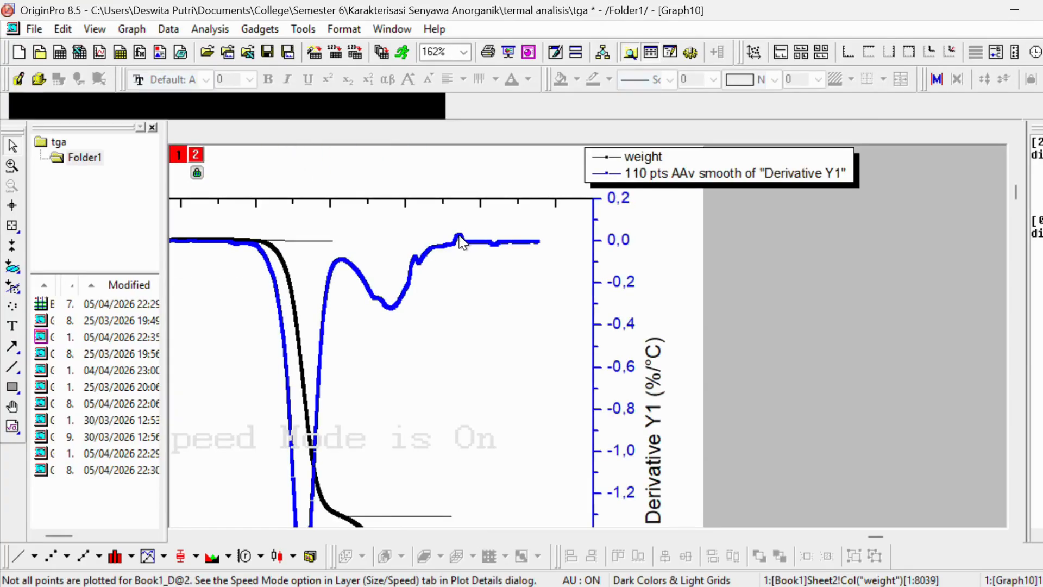
scroll(460, 242, down, 3)
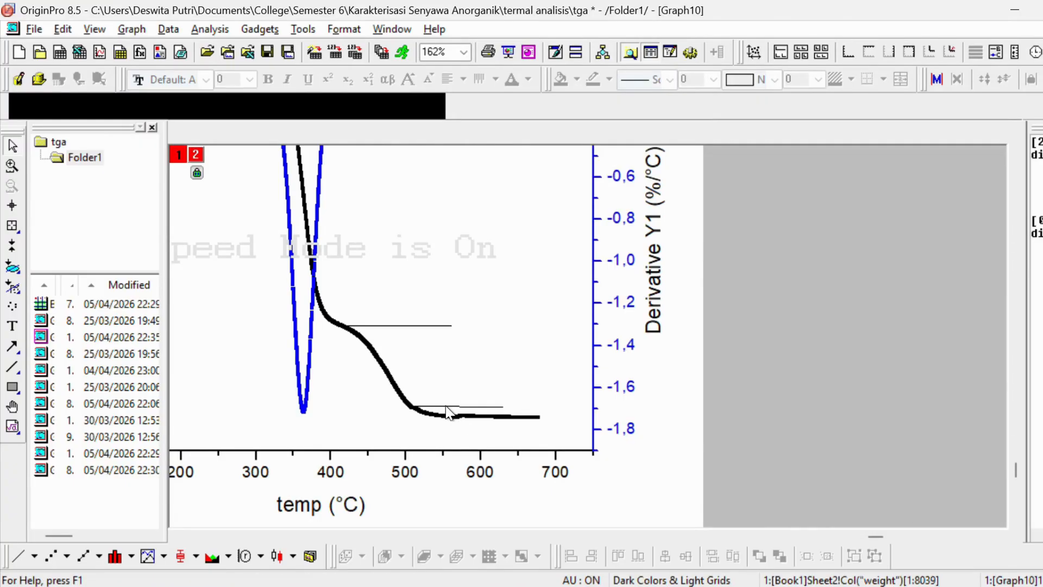
key(ctrl+i)
click(448, 413)
scroll(429, 261, up, 3)
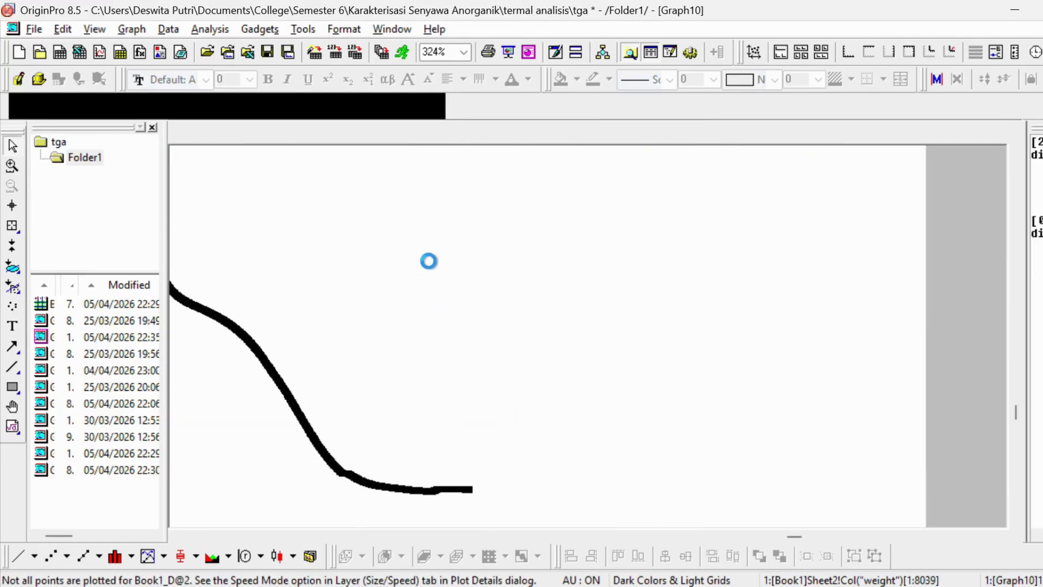
scroll(429, 261, up, 4)
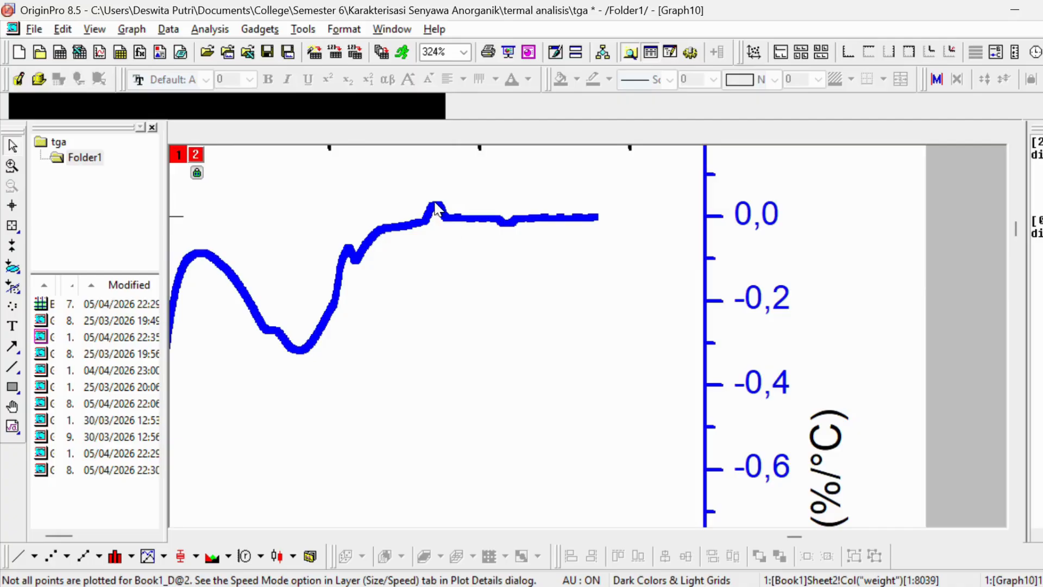
click(12, 367)
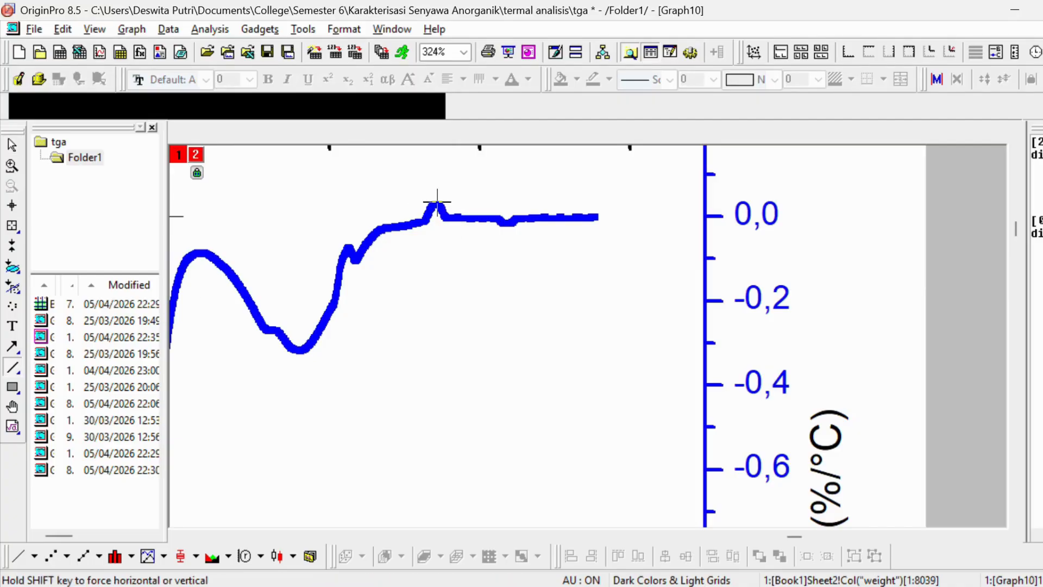
scroll(436, 205, down, 3)
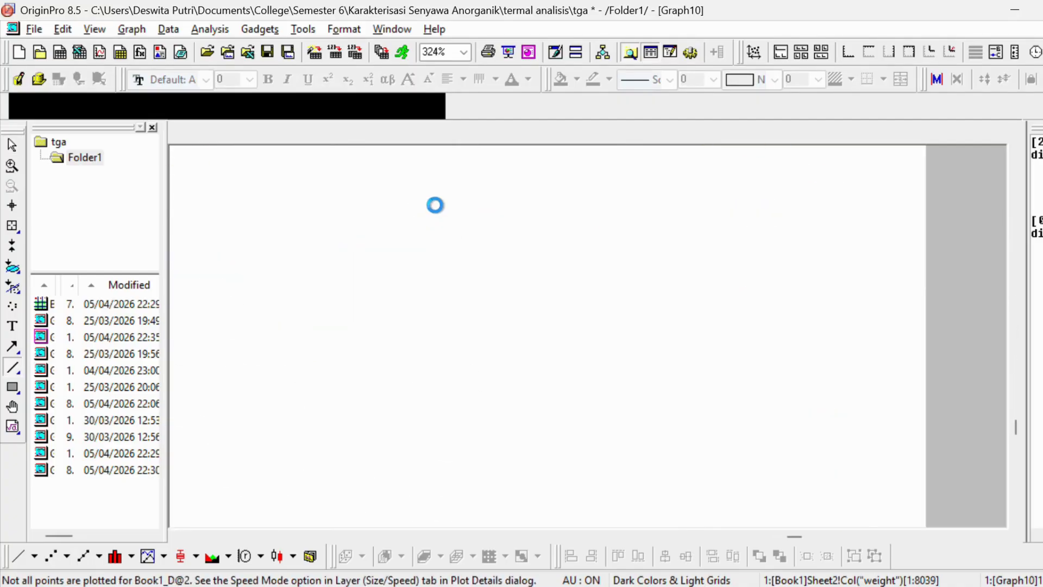
scroll(436, 205, down, 3)
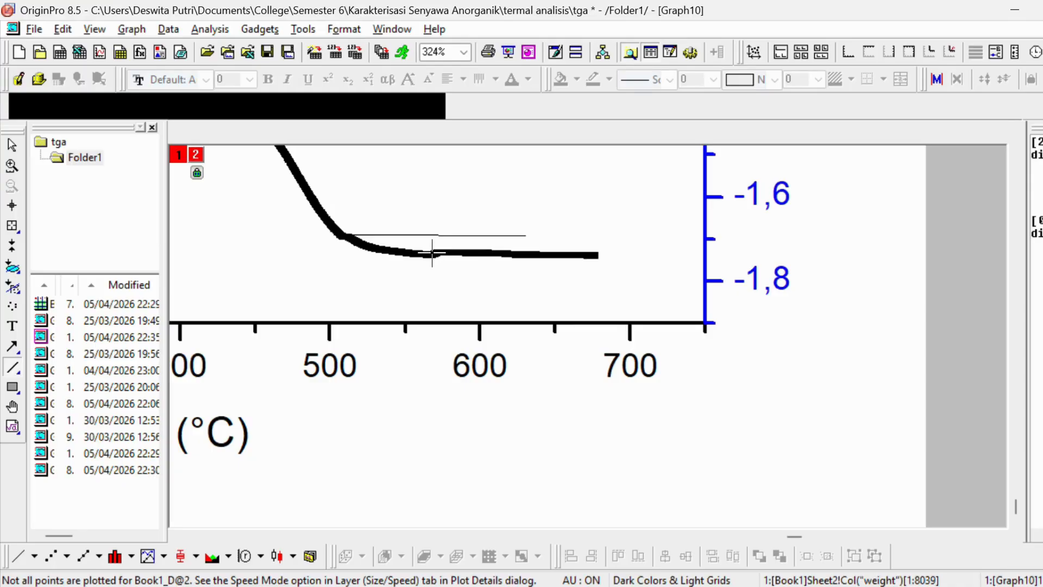
drag(434, 253, 221, 253)
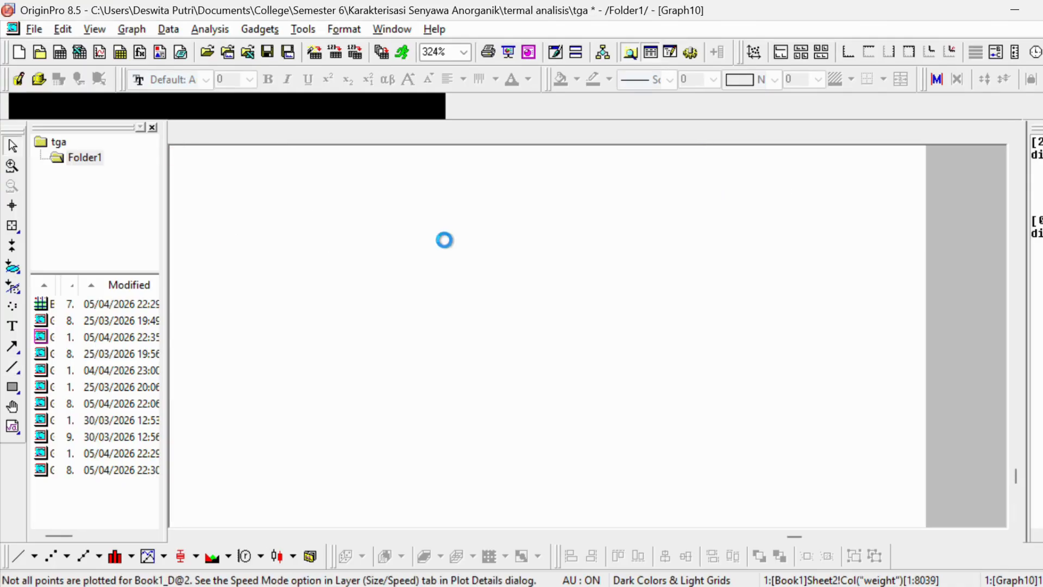
Format the guide line at the weight curve's initial plateau near 100 % as red with width 2
scroll(446, 251, up, 3)
scroll(446, 251, down, 1)
scroll(298, 277, up, 6)
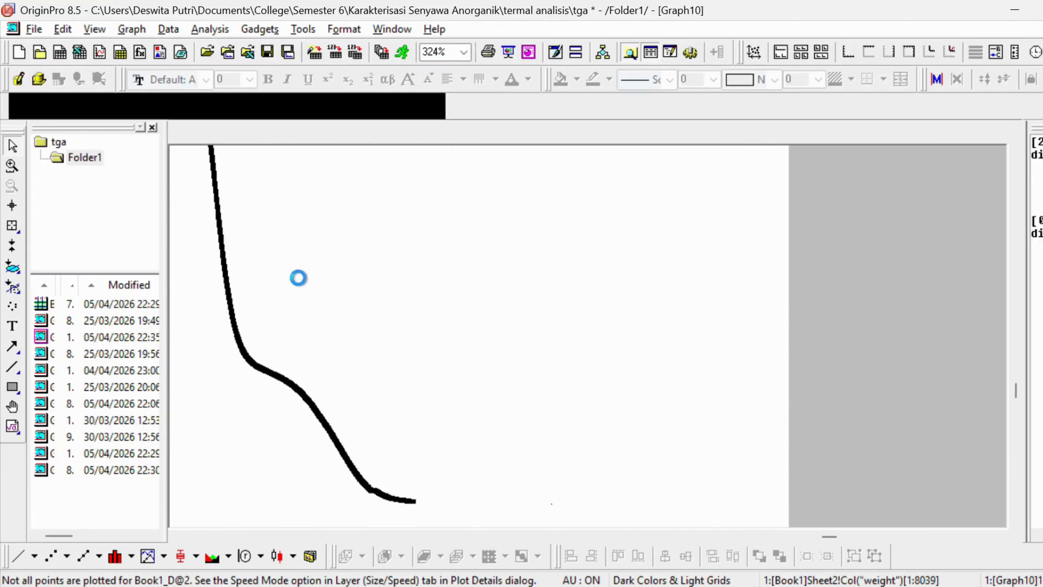
scroll(267, 293, down, 1)
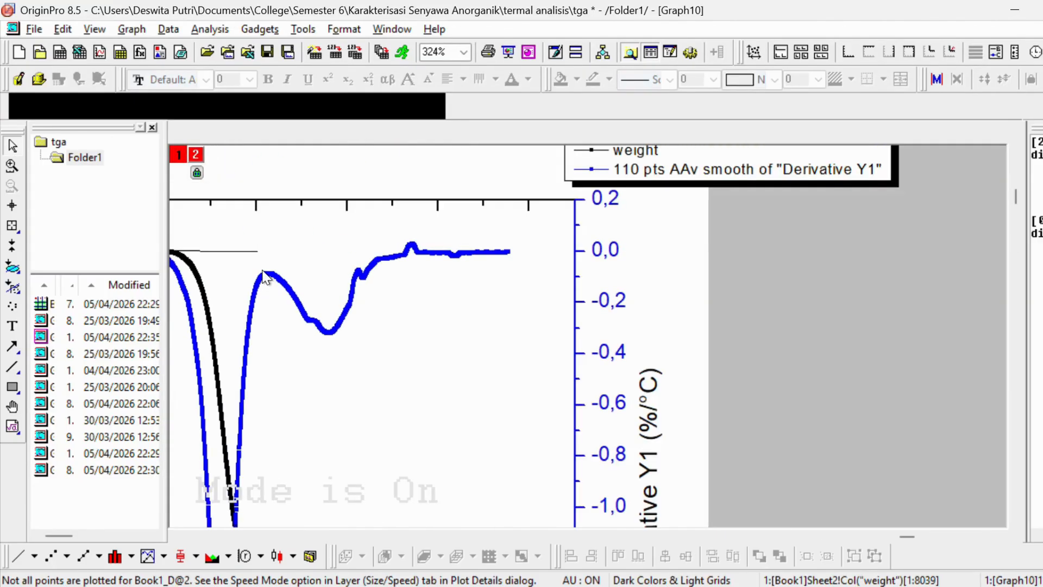
drag(905, 538, 851, 539)
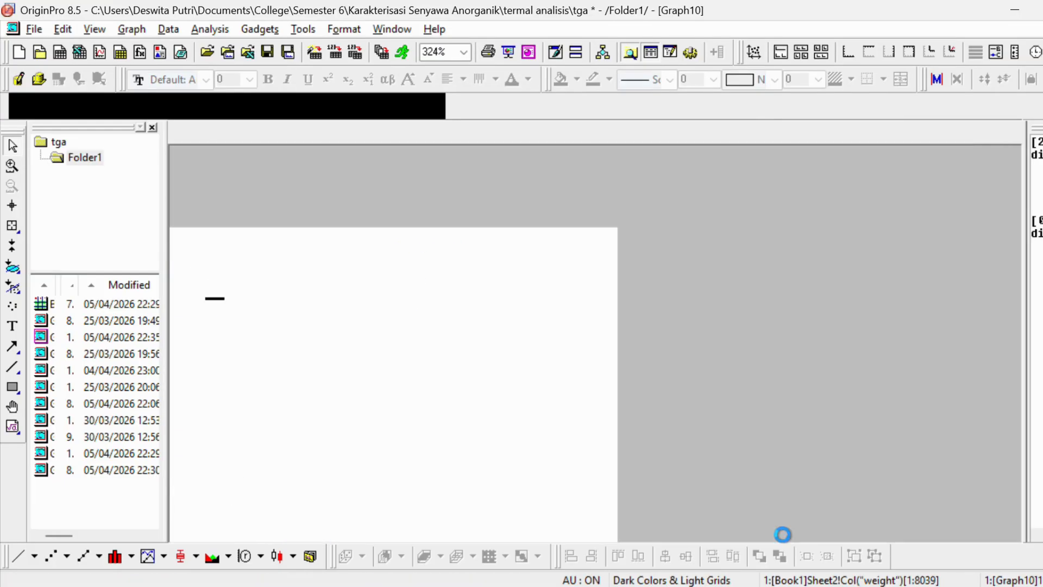
double_click(374, 302)
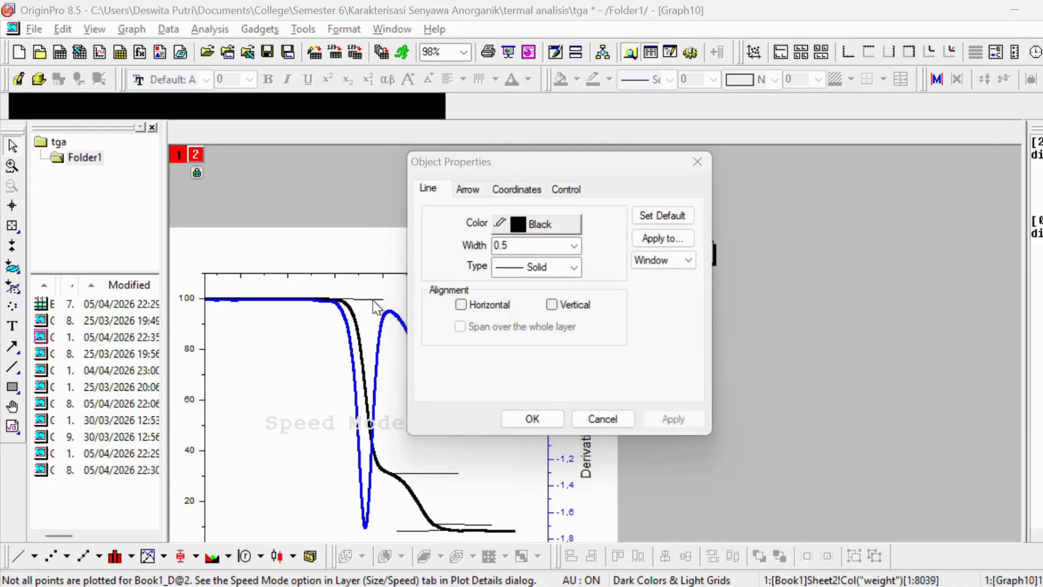
click(546, 224)
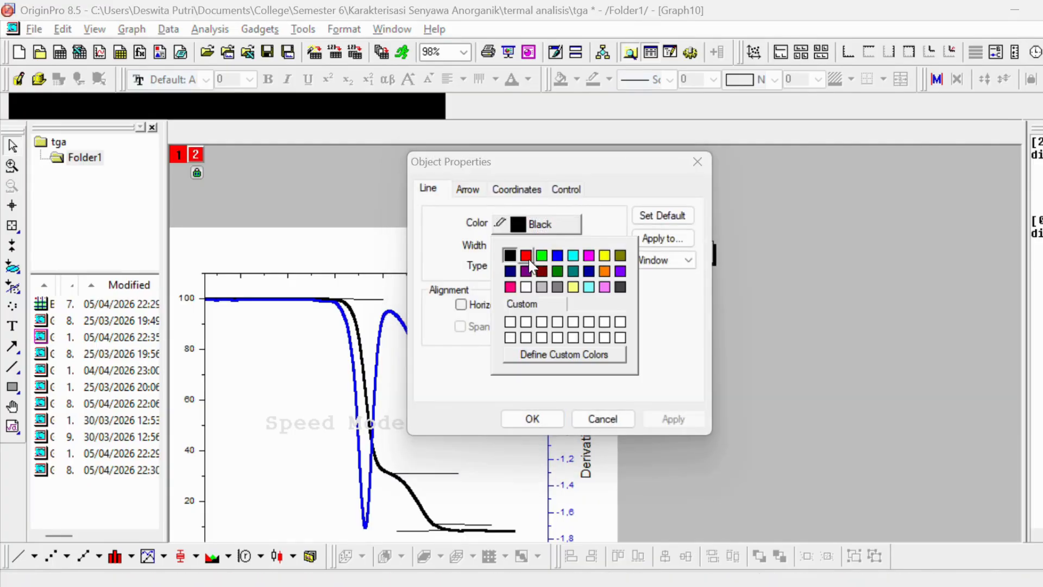
click(529, 259)
click(574, 246)
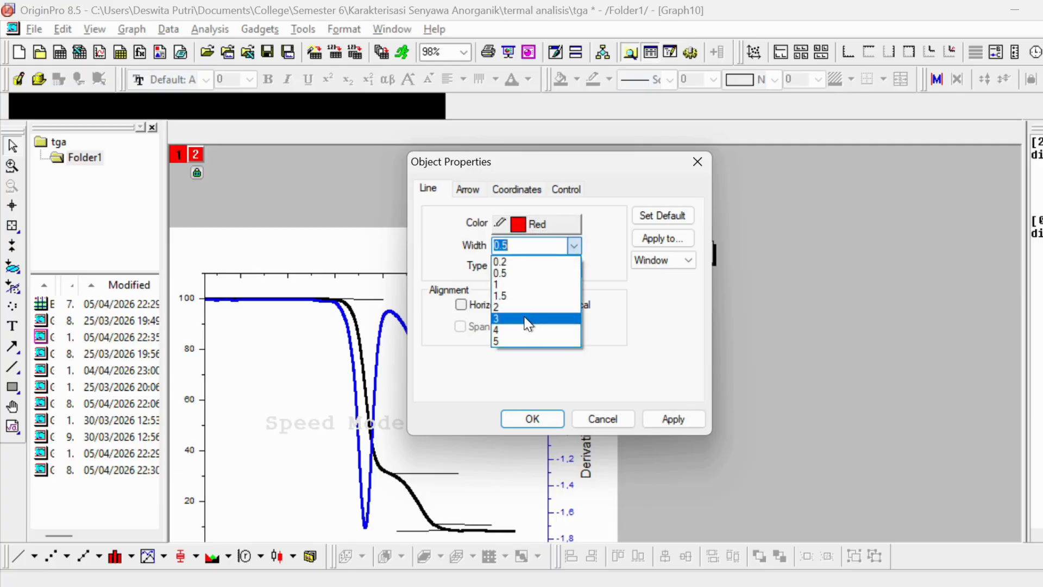
click(532, 298)
click(574, 246)
click(523, 308)
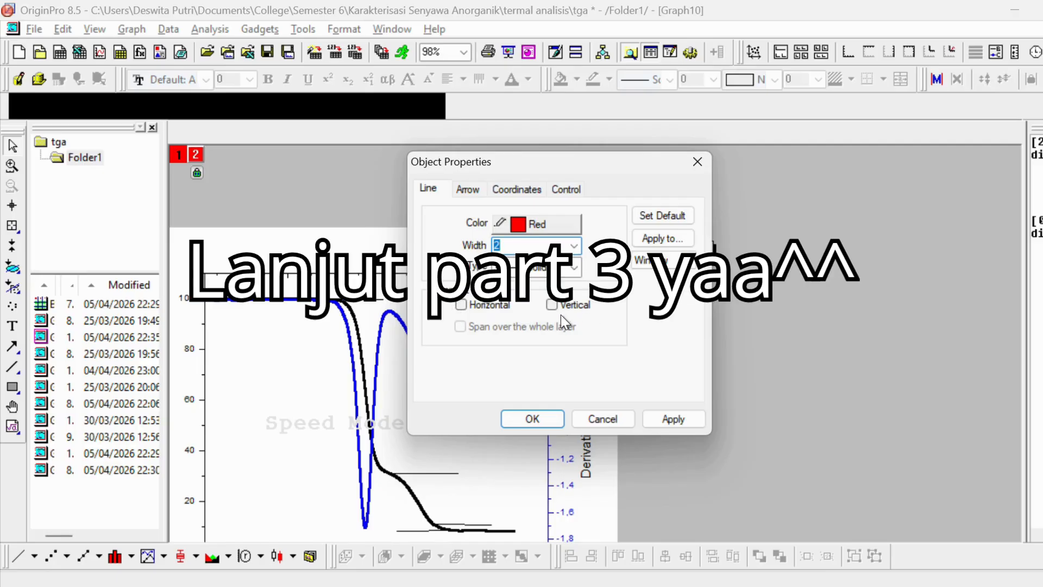
click(532, 419)
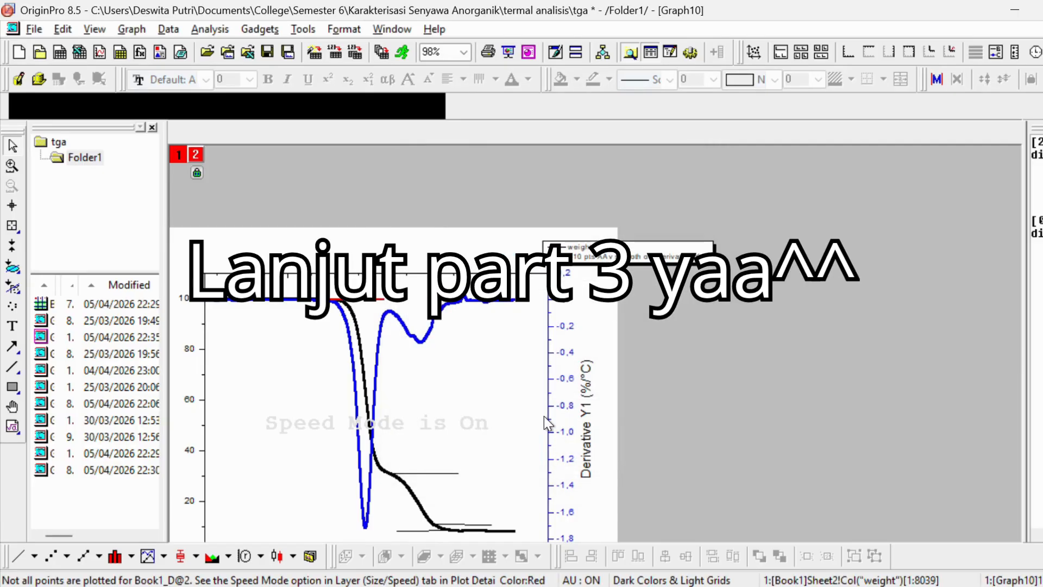
Format the guide line at the weight curve's middle shoulder as red with width 2
double_click(436, 473)
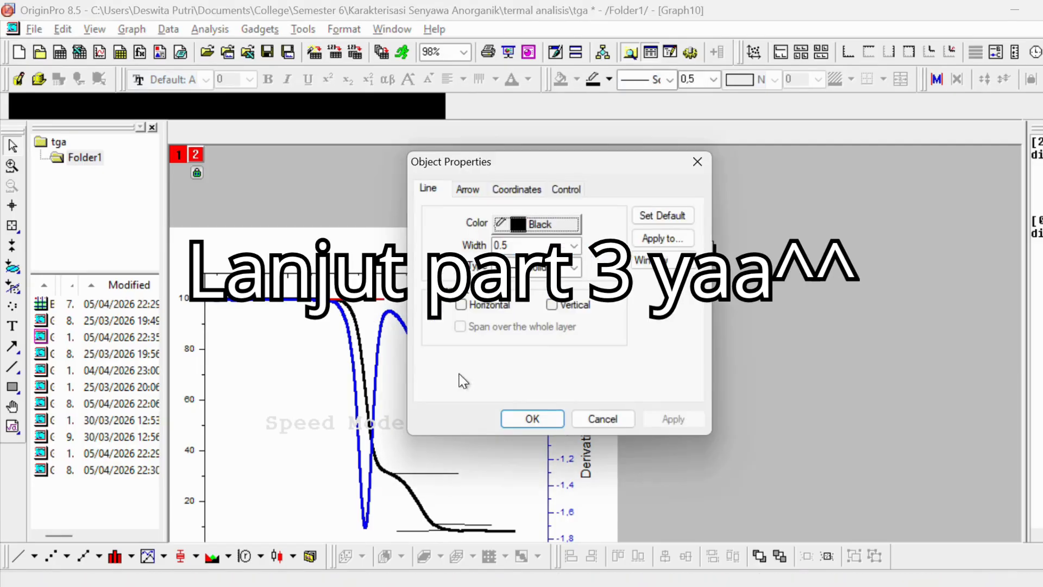
click(574, 245)
click(536, 255)
click(554, 224)
click(526, 255)
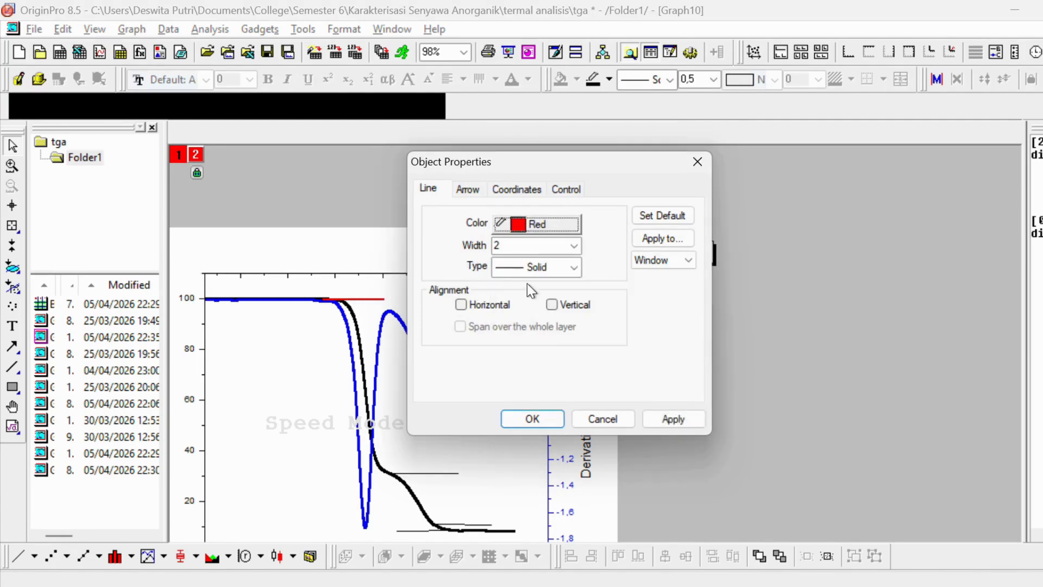
click(532, 419)
Format the guide line at the foot of the weight curve's second drop as red with width 2
double_click(456, 525)
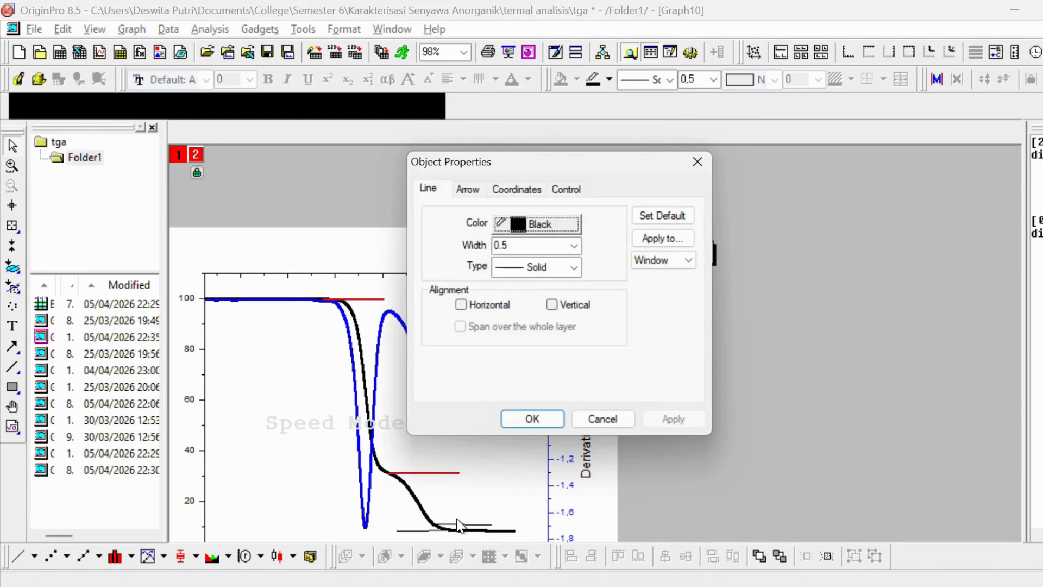
click(574, 245)
click(552, 306)
click(565, 224)
click(526, 255)
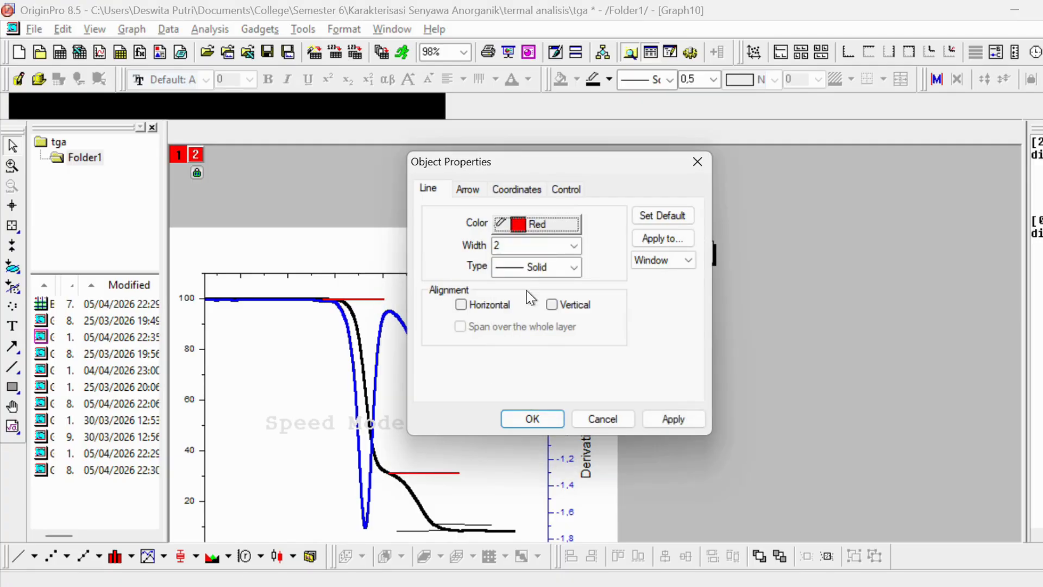
click(532, 419)
Format the guide line along the weight curve's final plateau as red with width 2
click(408, 455)
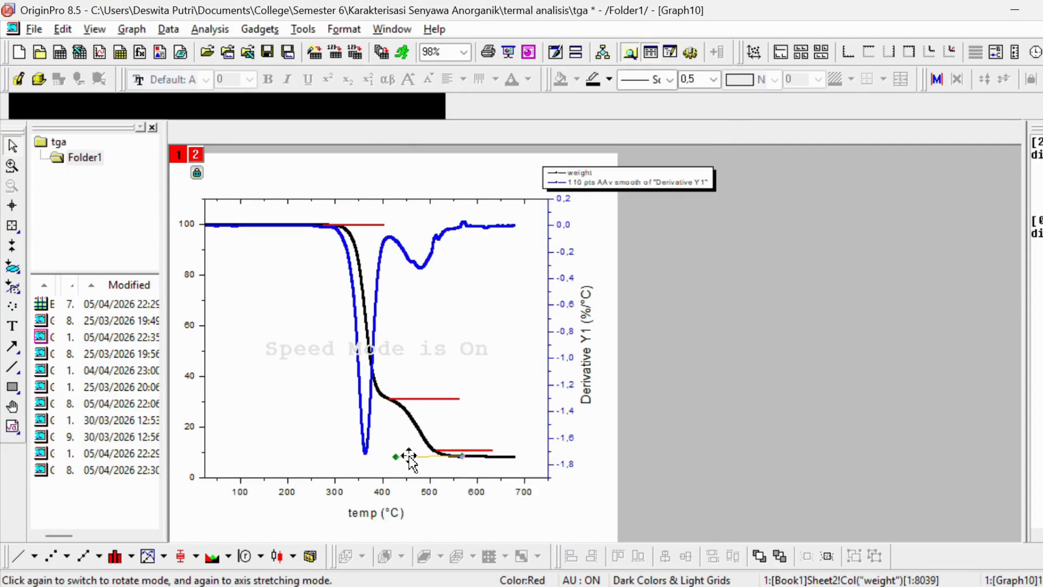
double_click(412, 458)
click(574, 246)
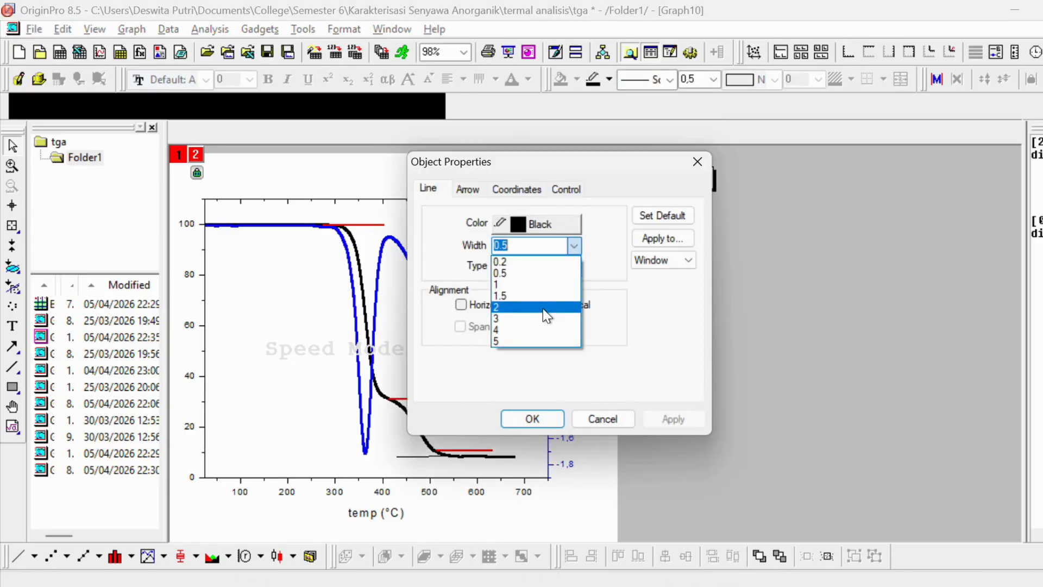
click(543, 307)
click(576, 224)
click(526, 257)
click(543, 421)
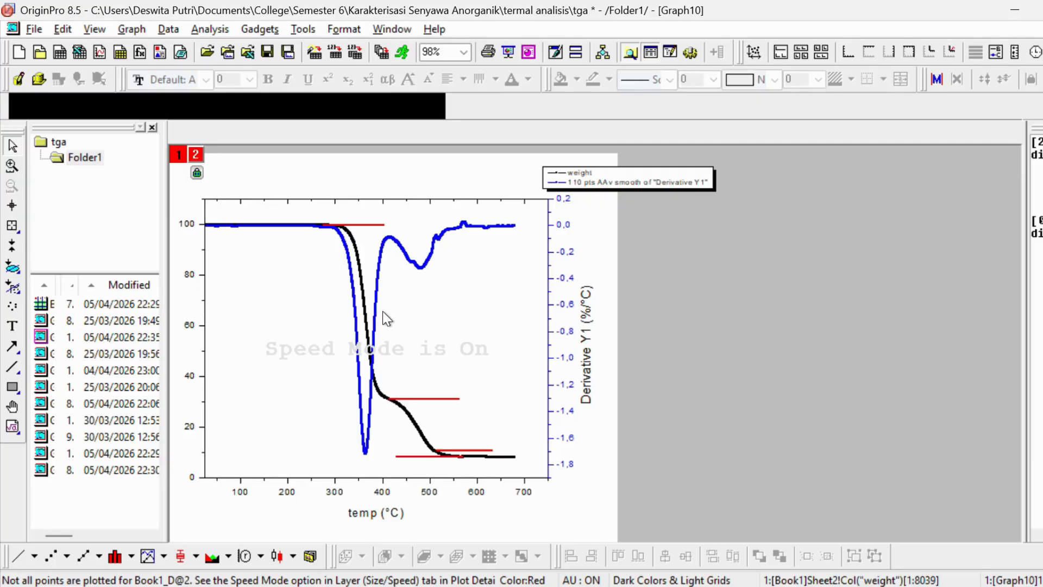
Move the red guide line at the weight curve's initial plateau slightly up and towards higher temperatures
scroll(324, 231, up, 7)
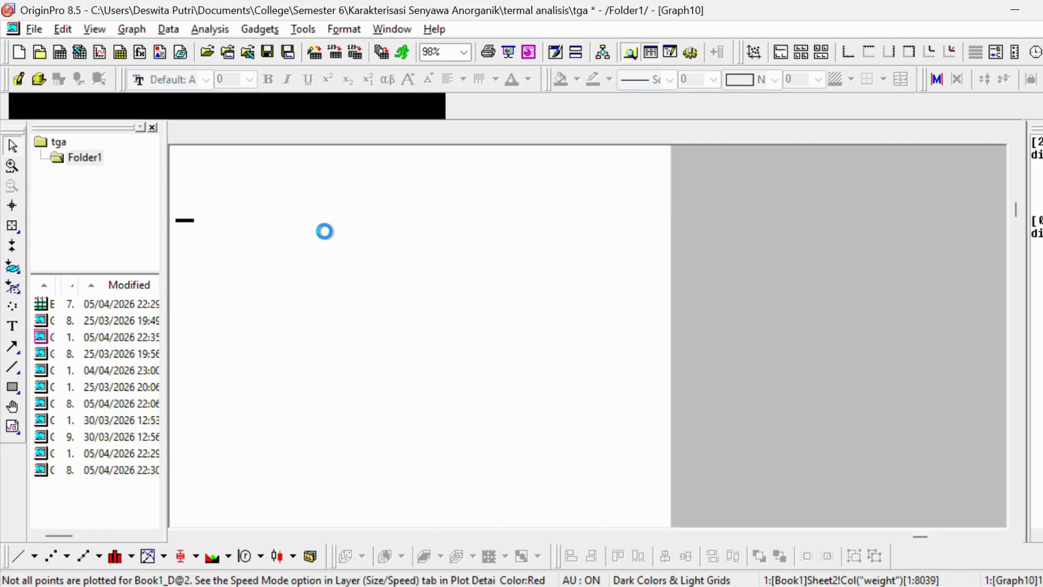
scroll(324, 232, up, 1)
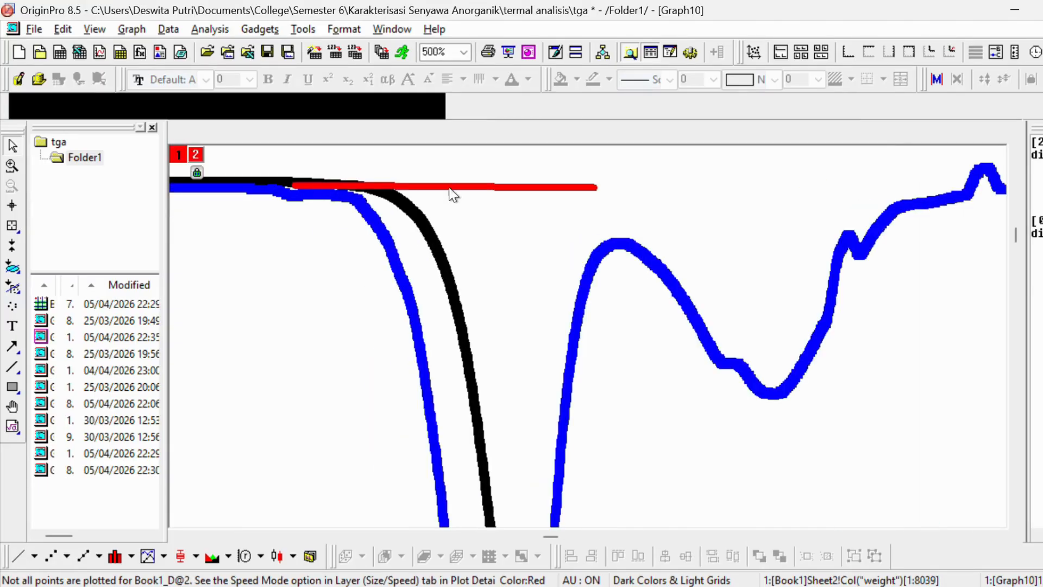
click(305, 189)
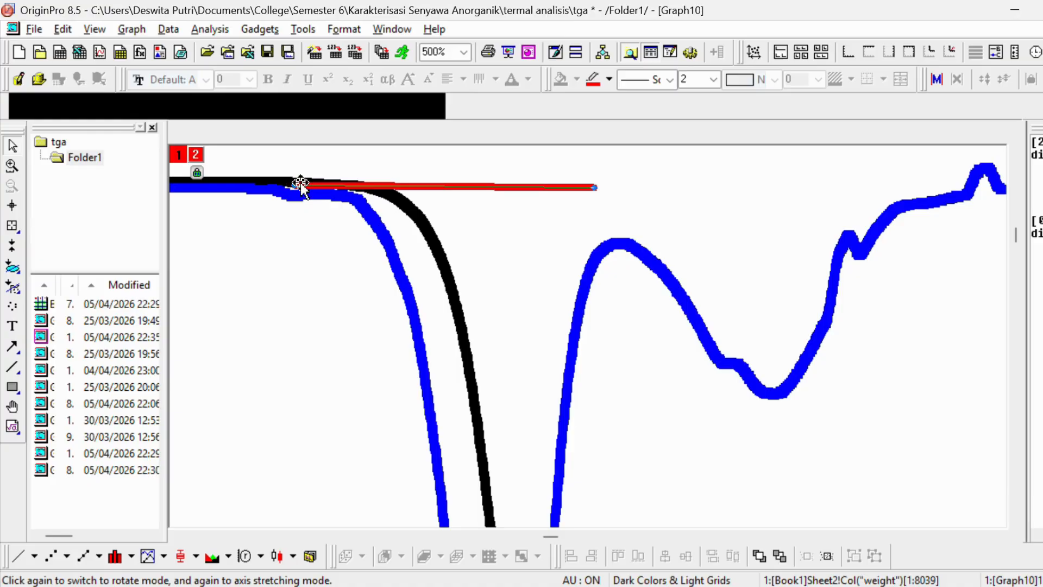
drag(298, 182, 394, 187)
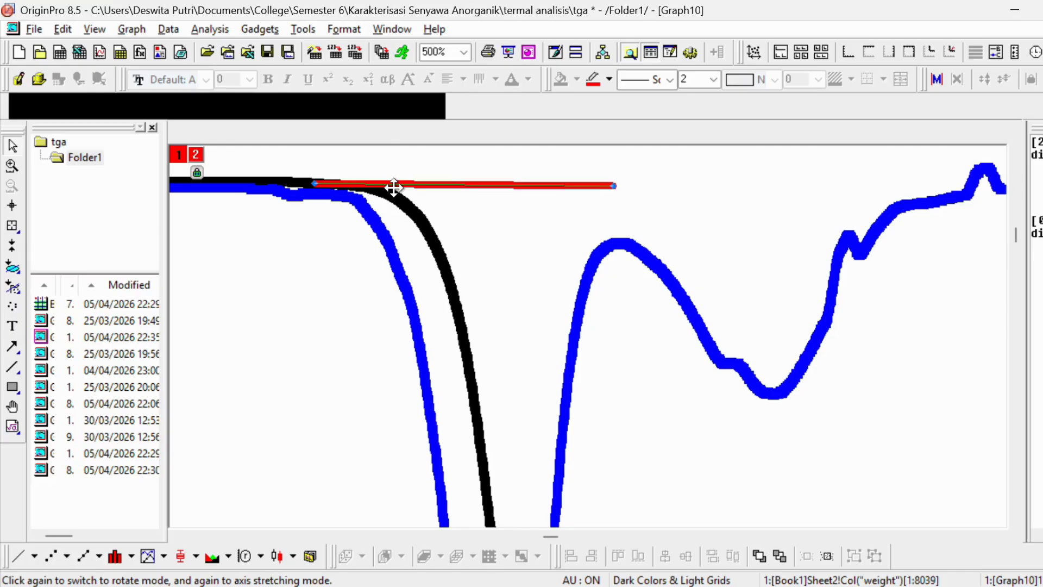
click(508, 228)
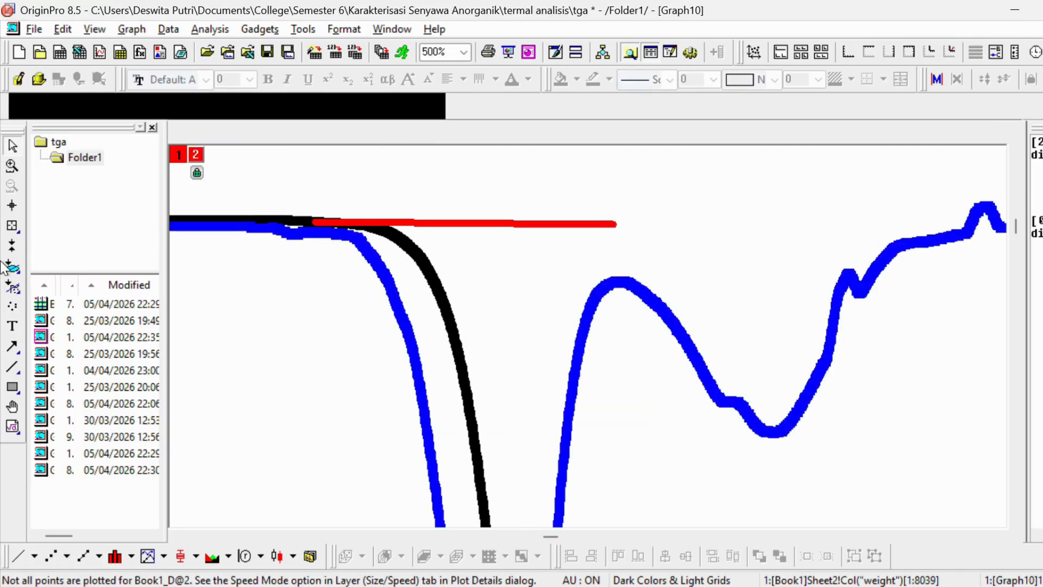
Read the weight on the initial-plateau guide line with the Screen Reader and add the text label "99,64%" just beyond its high-temperature end
click(15, 206)
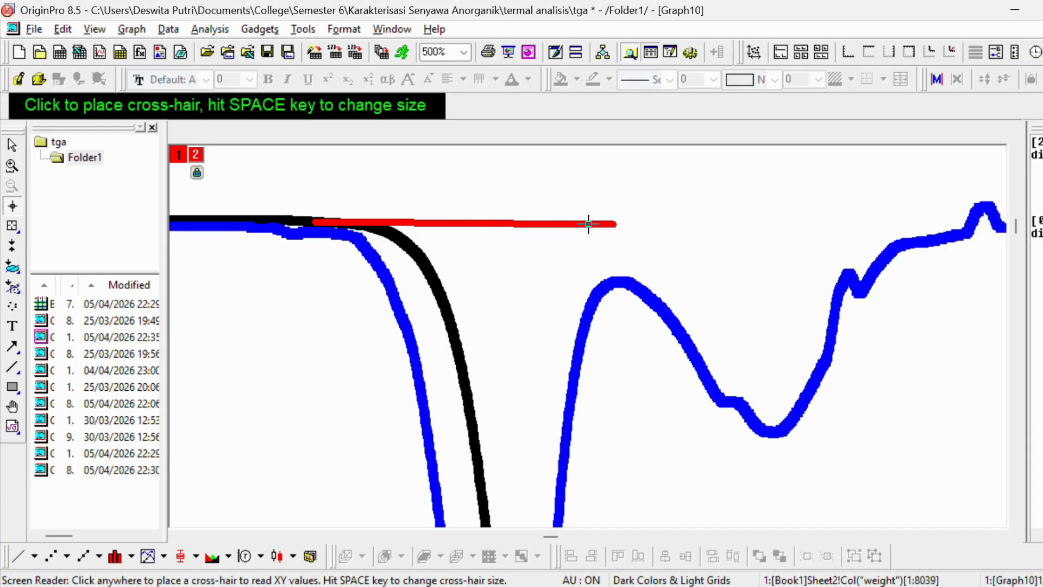
click(551, 224)
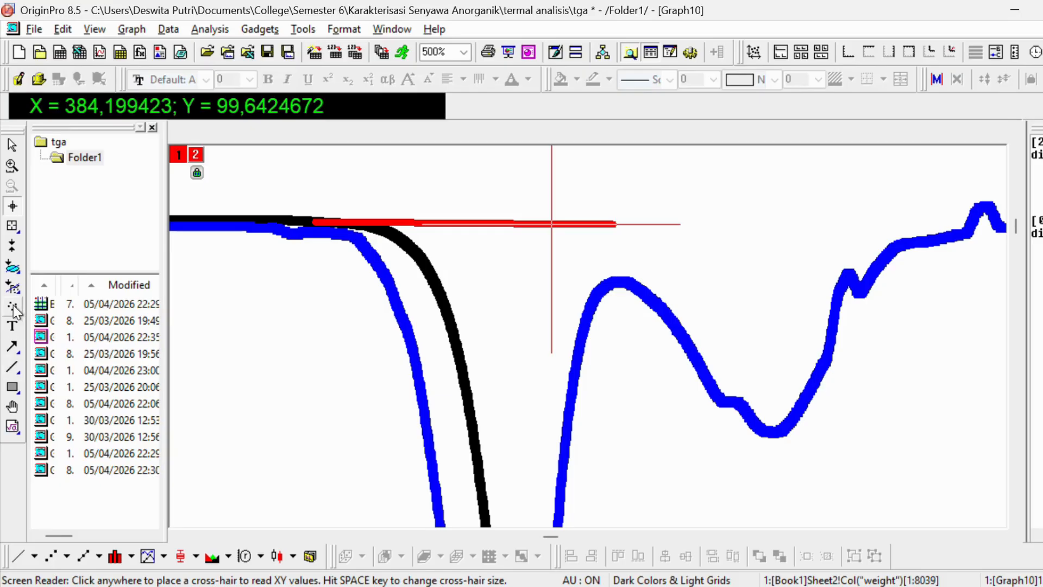
click(13, 326)
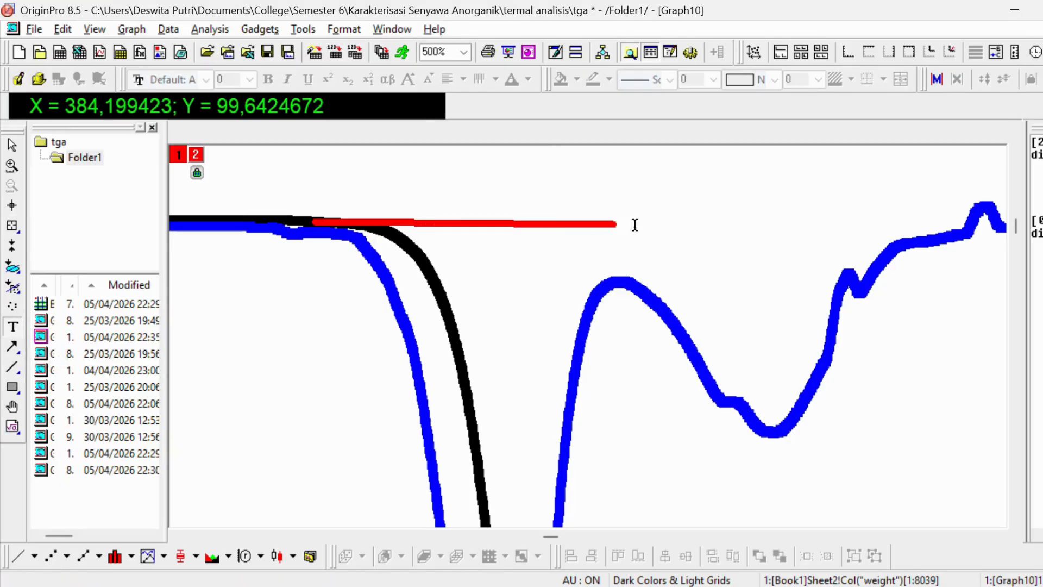
click(636, 226)
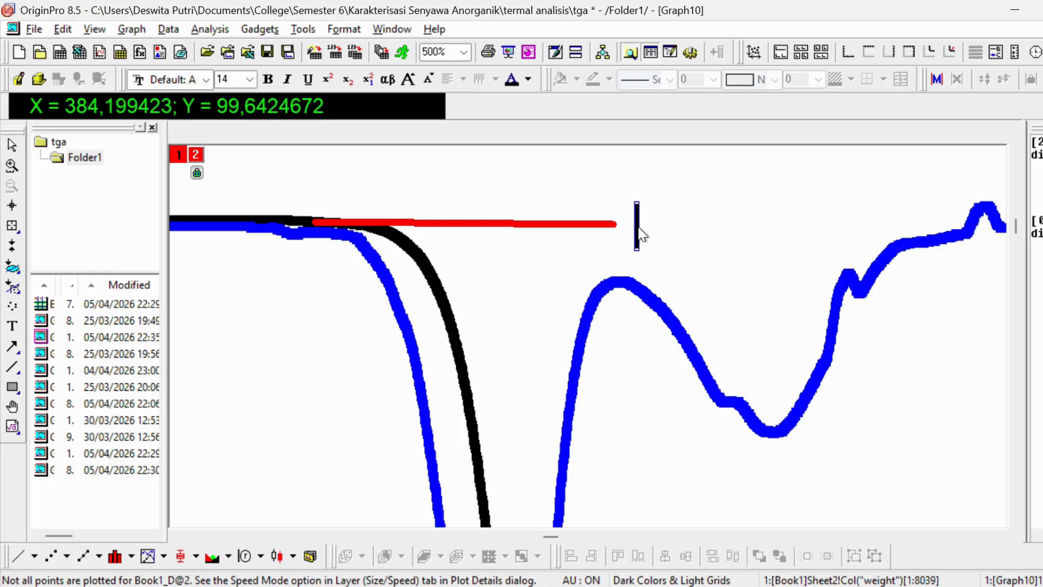
text(99,64)
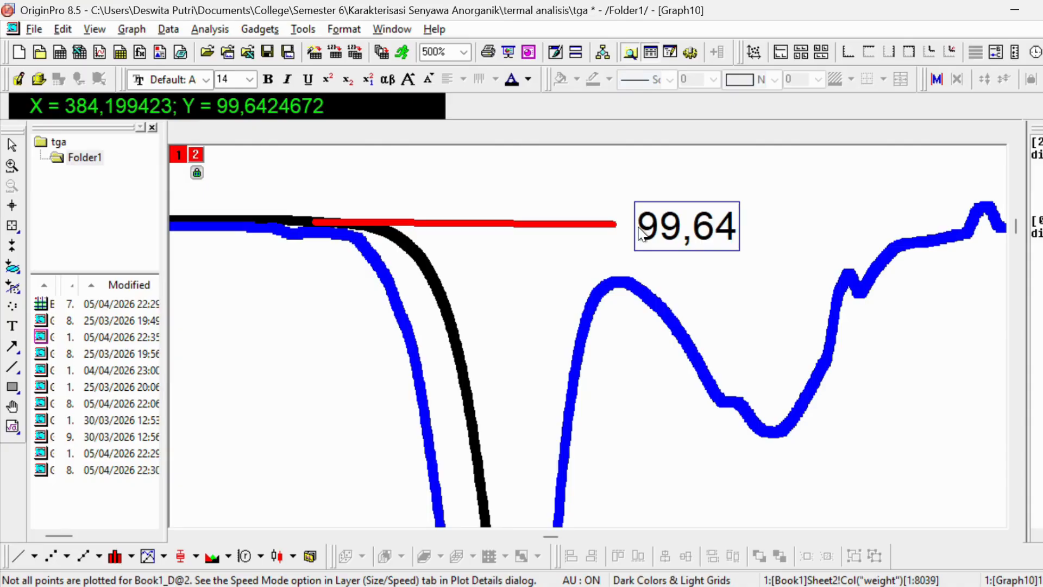
text(%)
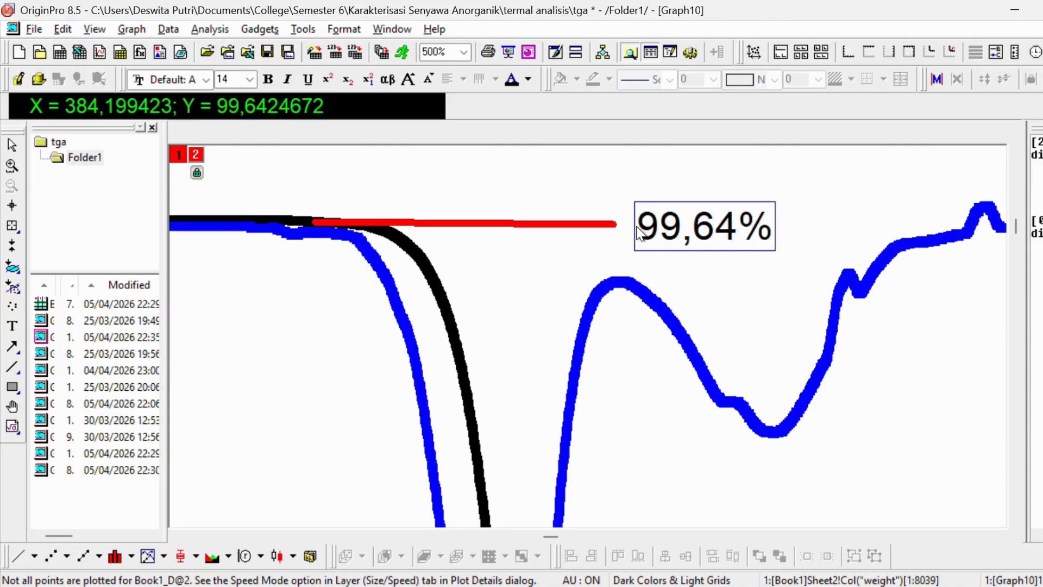
Read the weight on the middle-shoulder guide line with the Screen Reader and add the text label "31,19%" just beyond its high-temperature end
scroll(640, 233, down, 10)
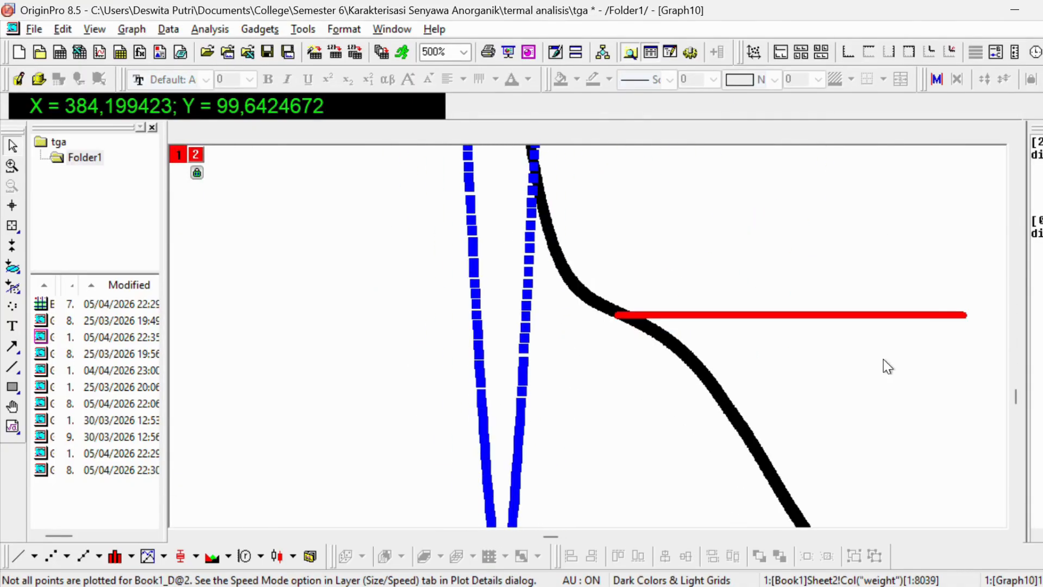
click(12, 205)
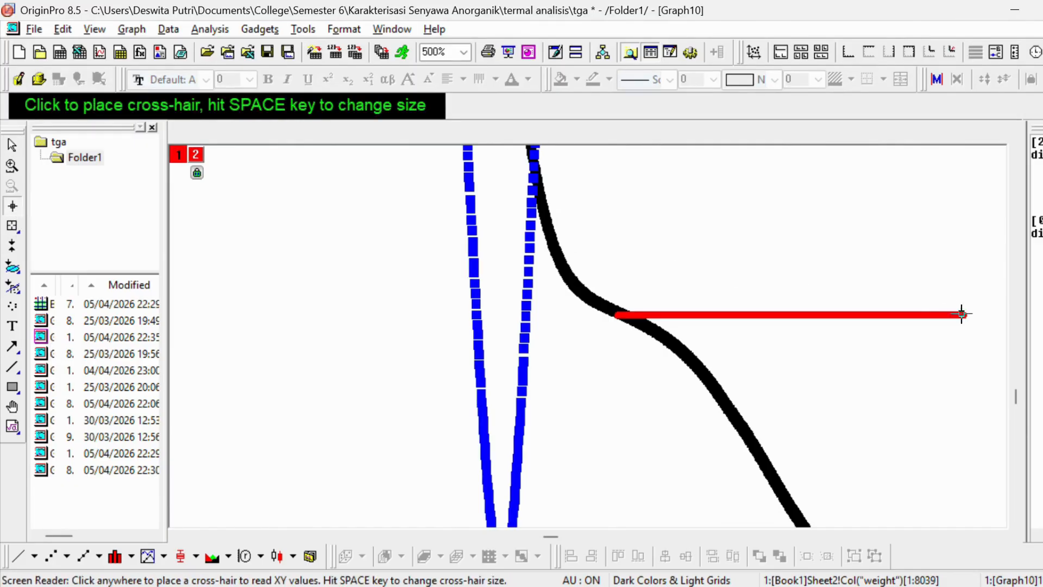
drag(552, 538, 685, 539)
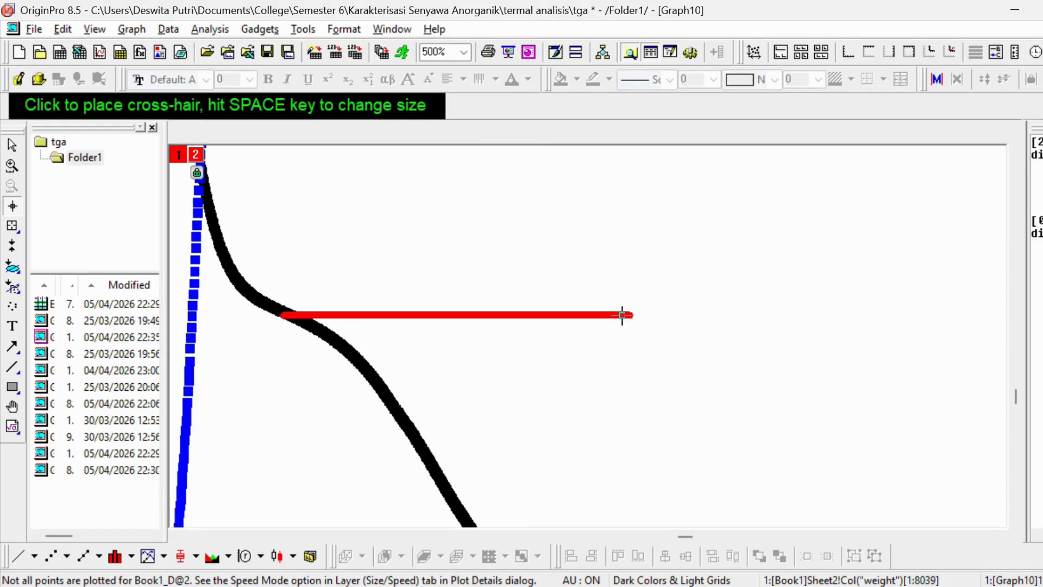
click(623, 316)
drag(622, 315, 619, 314)
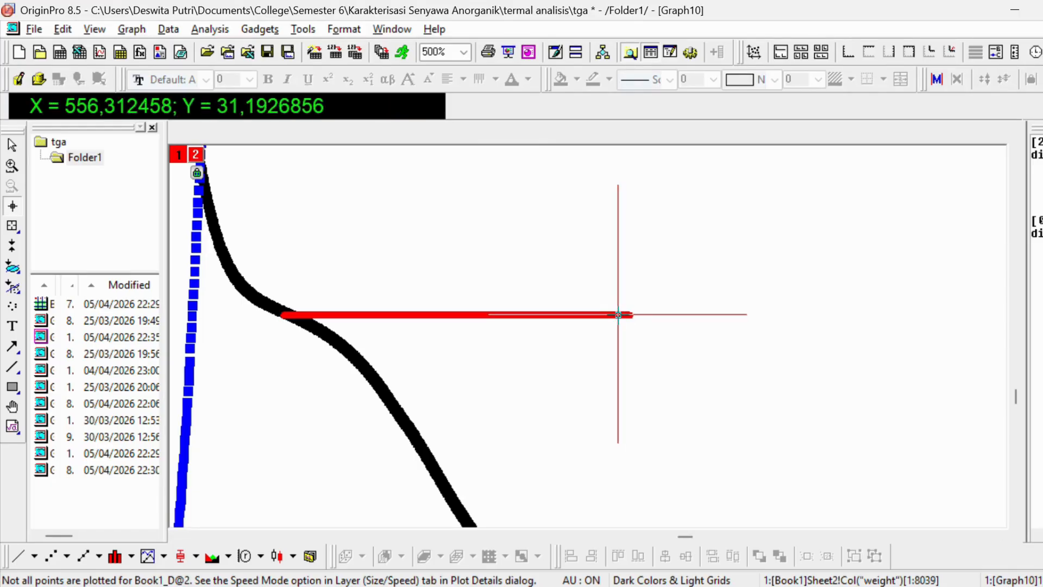
click(12, 325)
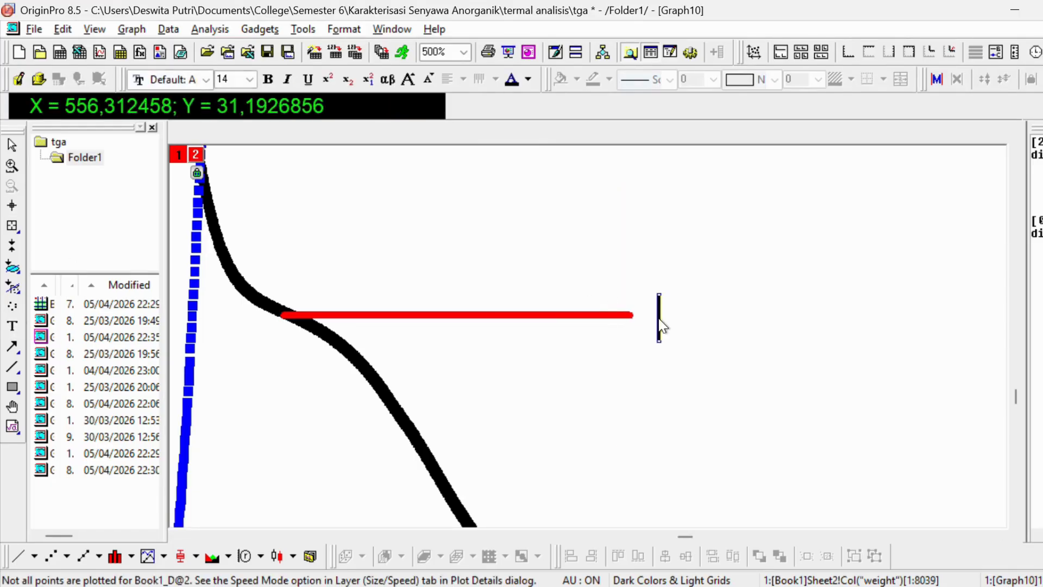
click(659, 317)
text(31,19%)
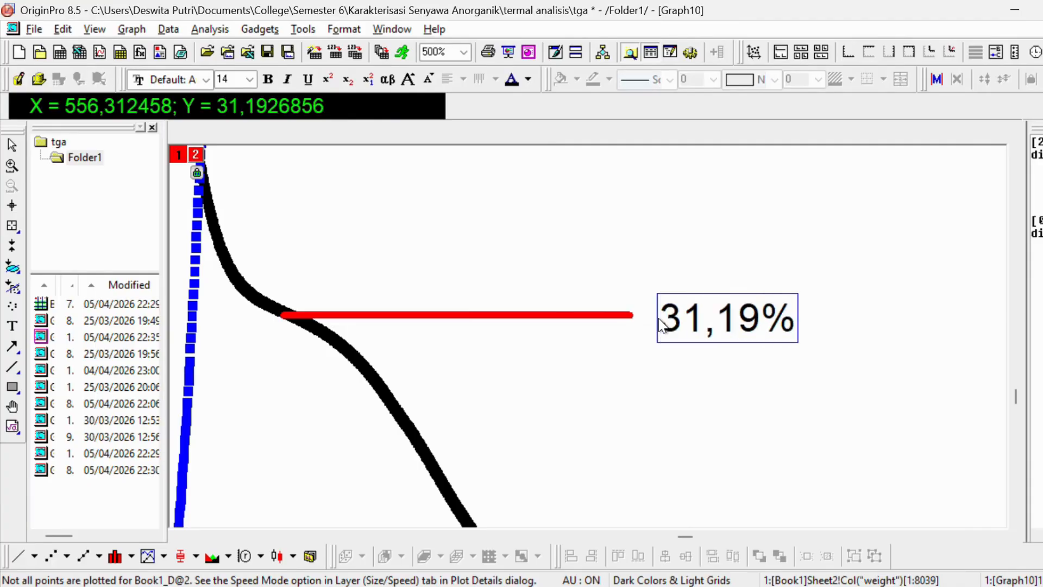
Read the weight on the guide line at the curve's kink just before the final plateau with the Screen Reader
scroll(658, 318, down, 3)
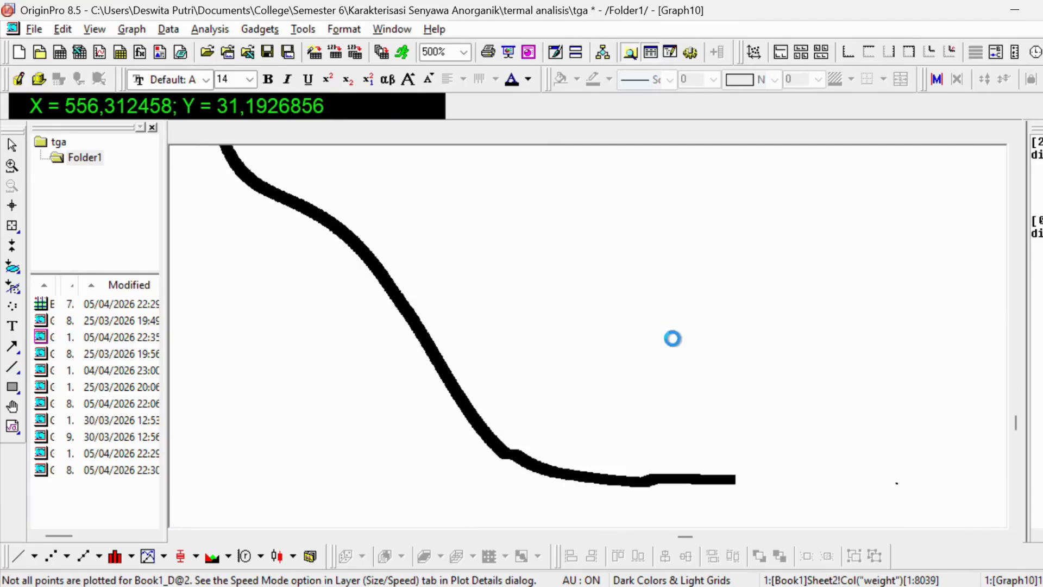
click(11, 211)
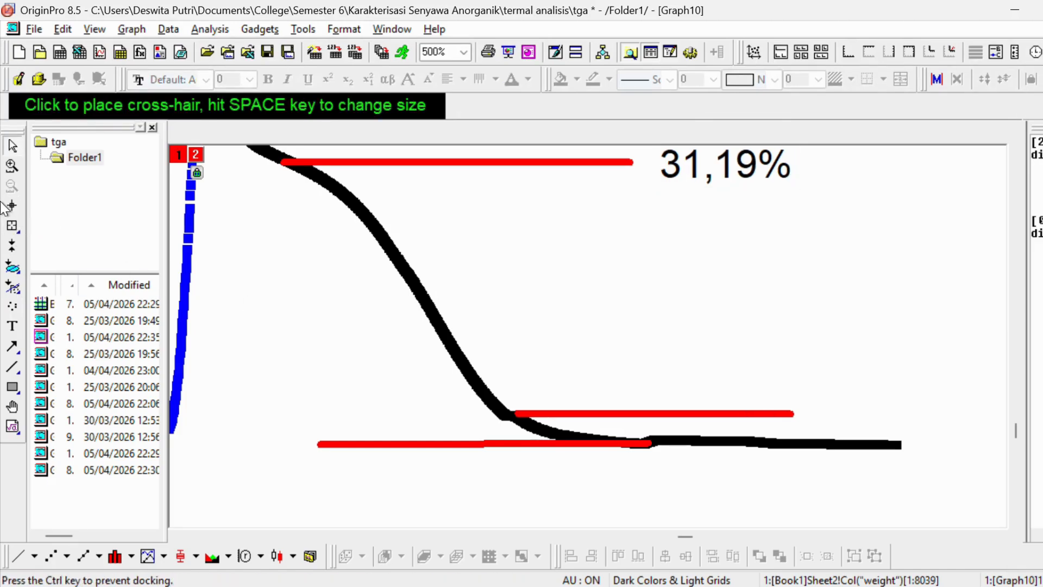
click(777, 413)
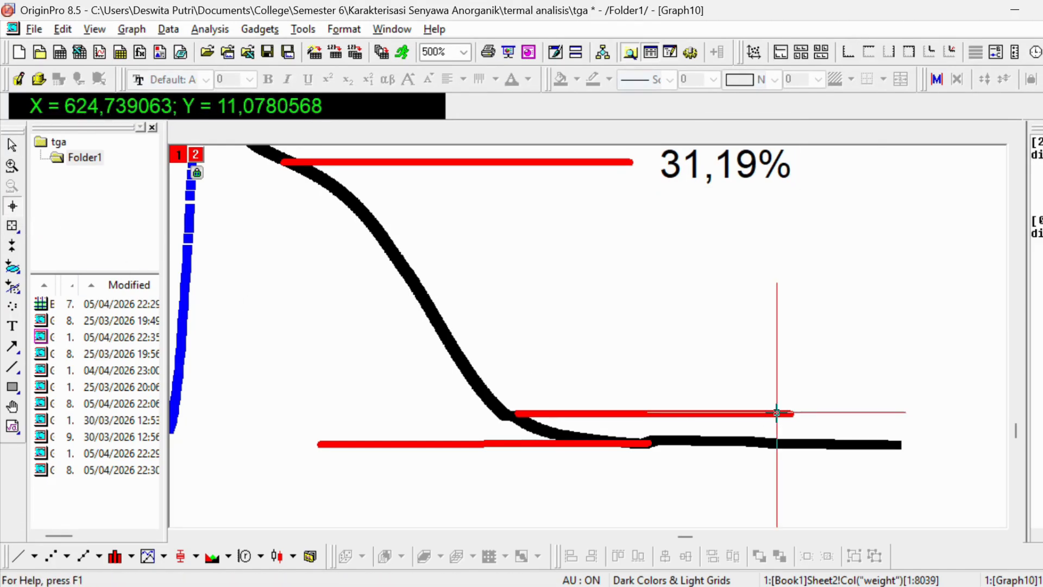
click(776, 415)
click(774, 414)
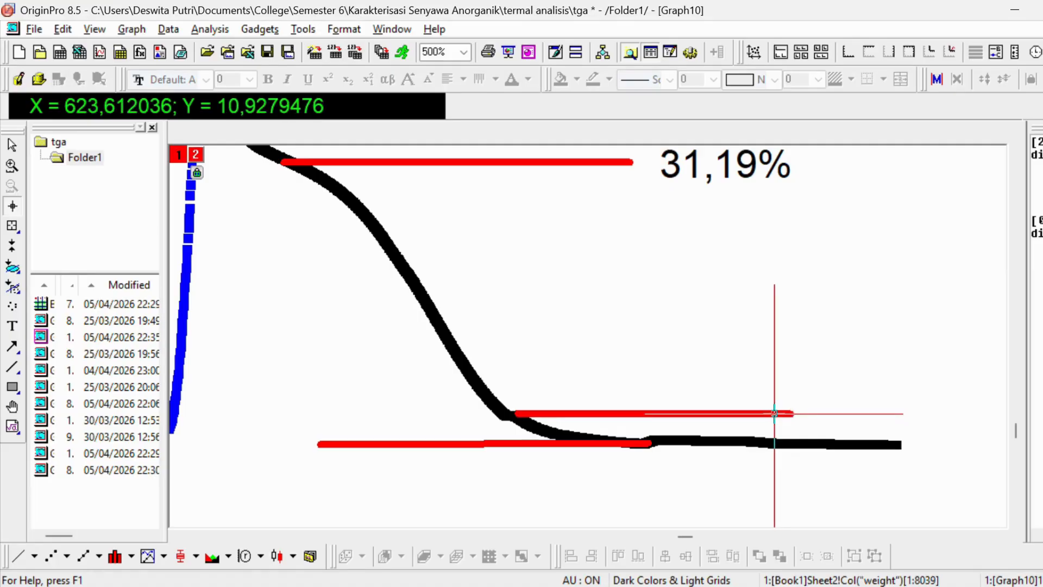
click(774, 413)
click(777, 413)
click(771, 412)
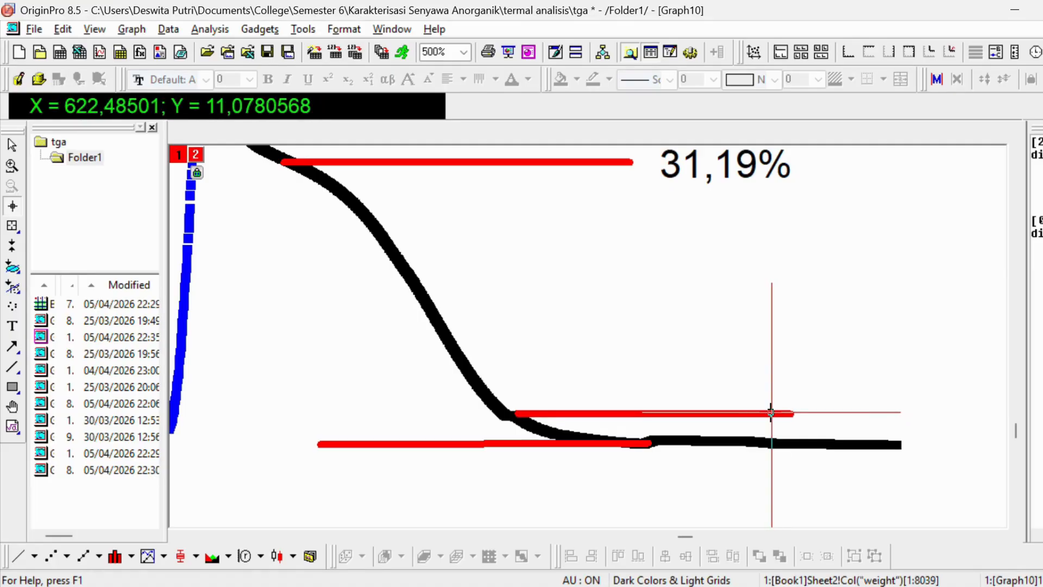
click(770, 415)
click(769, 413)
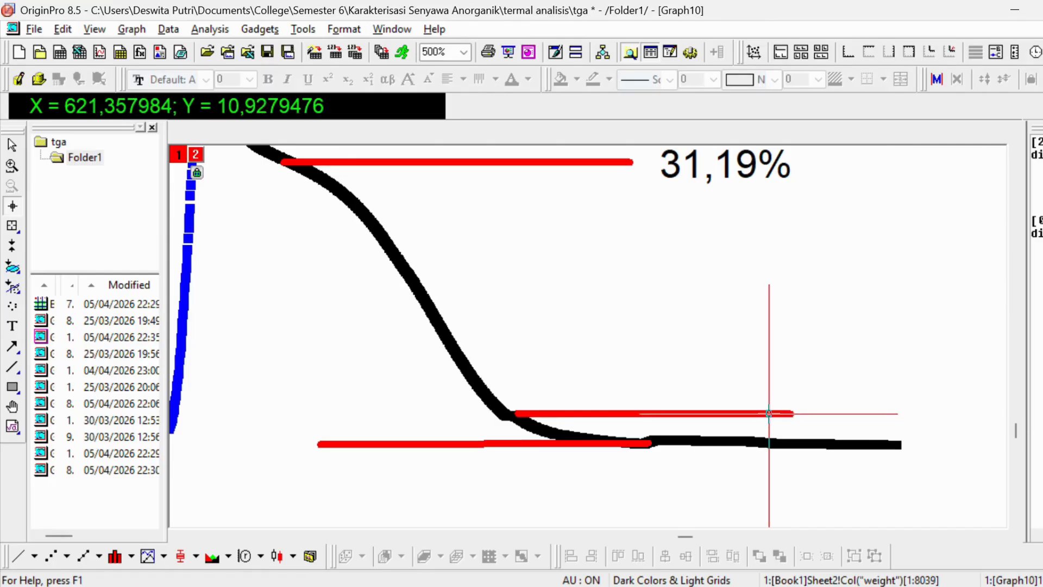
Add the text label "10,93%" just beyond the high-temperature end of the guide line at the kink before the final plateau
key(t)
click(830, 413)
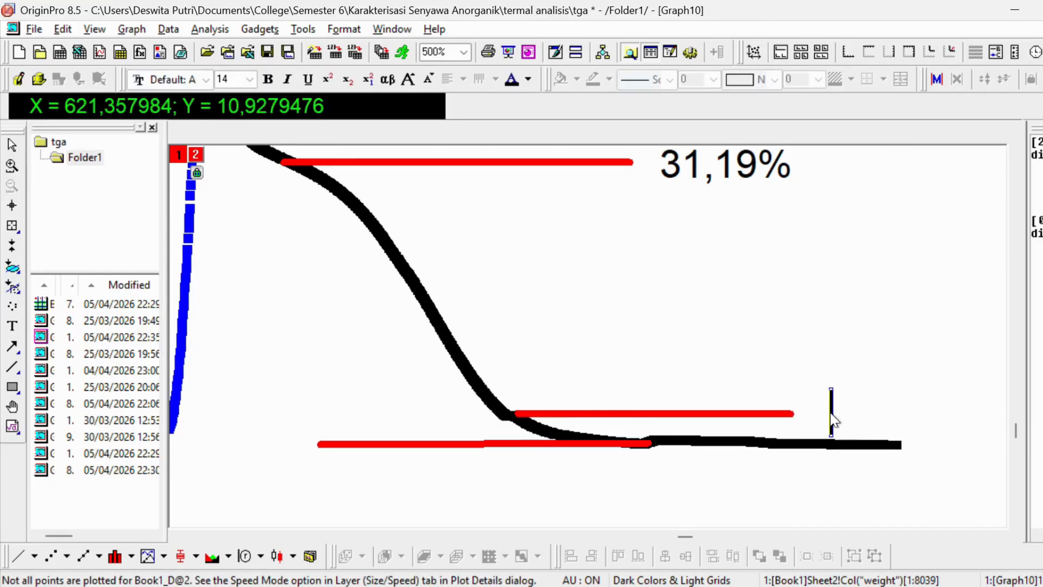
text(10,92%)
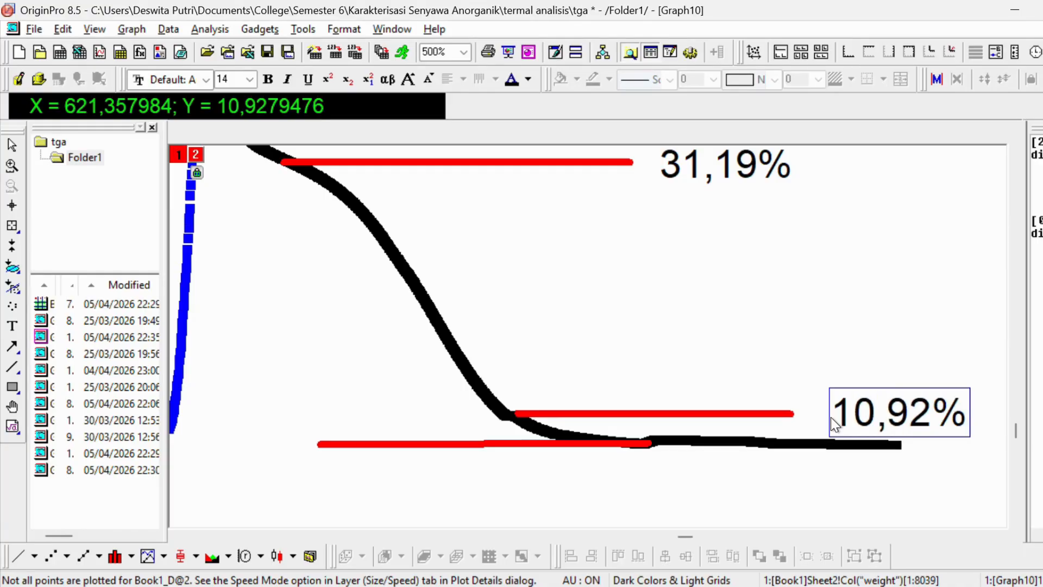
key(Left)
key(BackSpace)
text(3)
click(869, 329)
Read the weight near the low-temperature end of the final-plateau guide line with the Screen Reader
scroll(868, 329, down, 2)
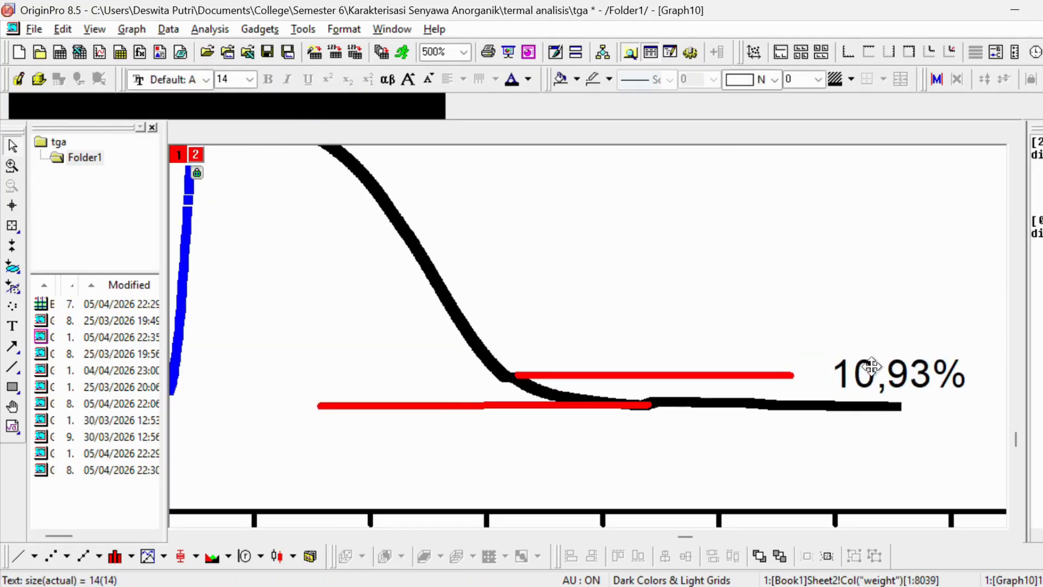
click(438, 406)
click(12, 206)
click(324, 405)
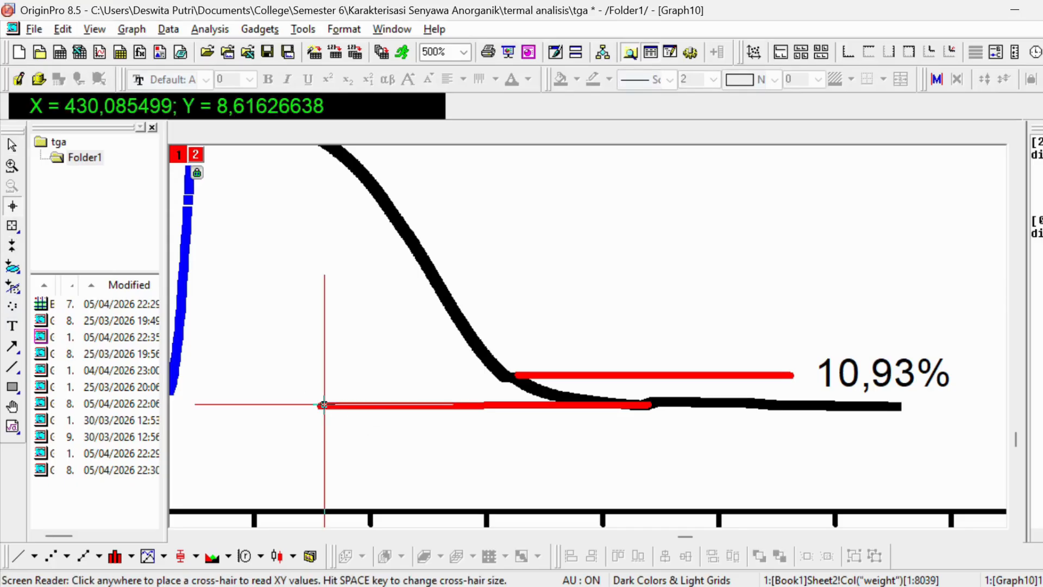
click(327, 407)
click(327, 405)
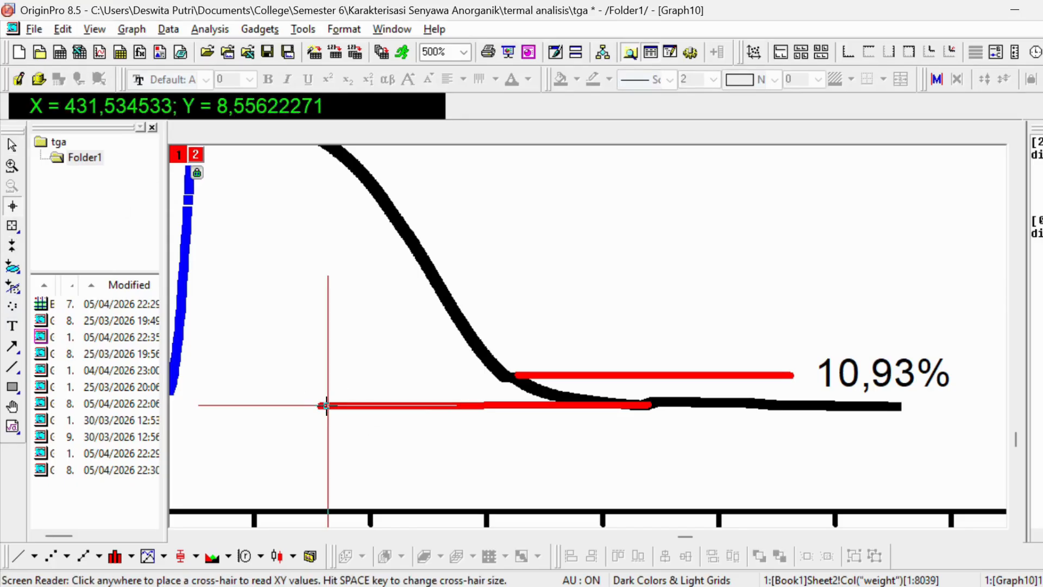
click(325, 406)
Add the text label "8,55%" at the final-plateau guide line's low-temperature end and move it clear of the line
click(12, 326)
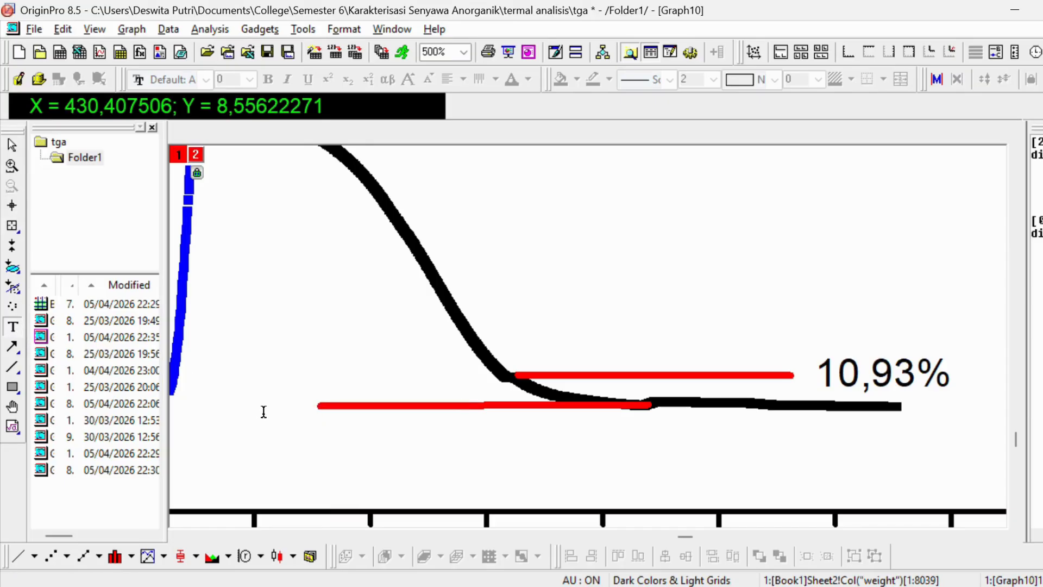
click(265, 413)
text(8,)
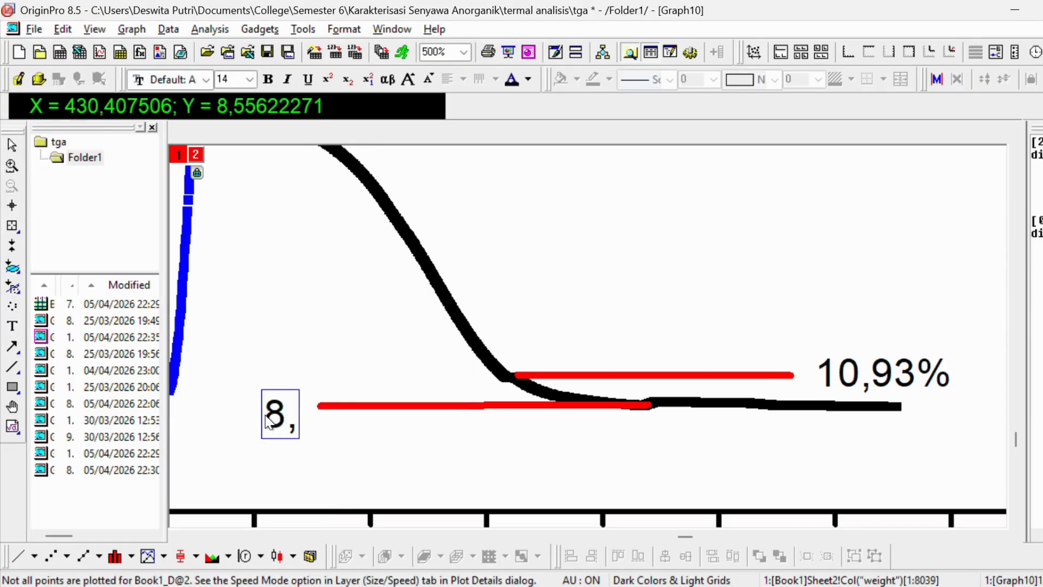
text(55)
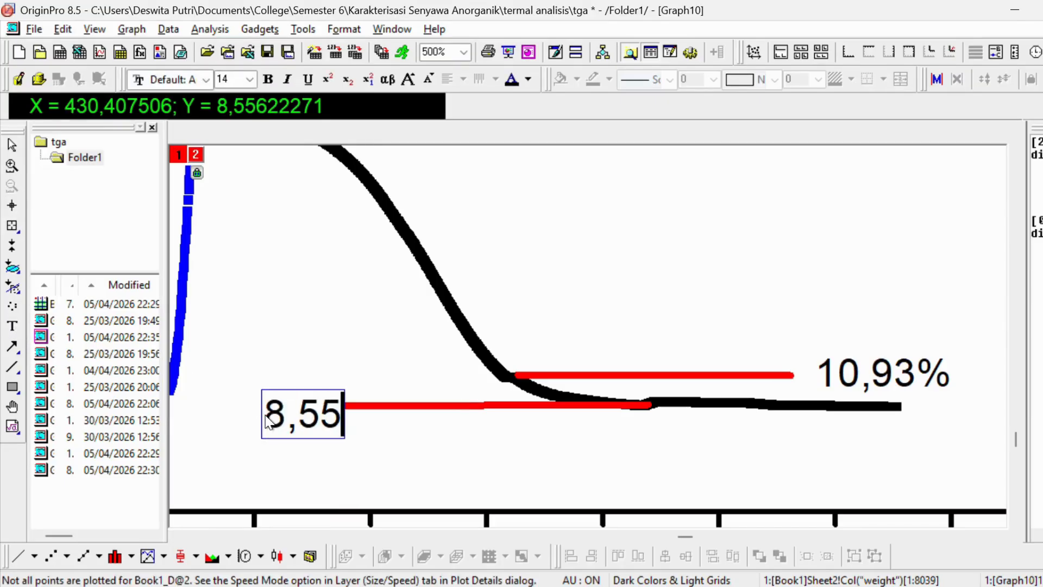
text(%)
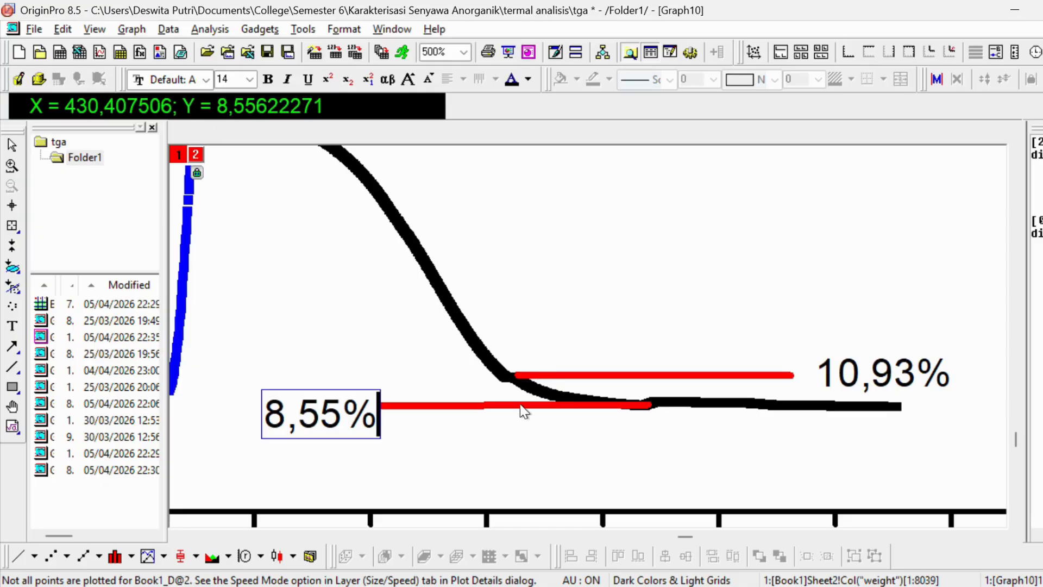
click(401, 333)
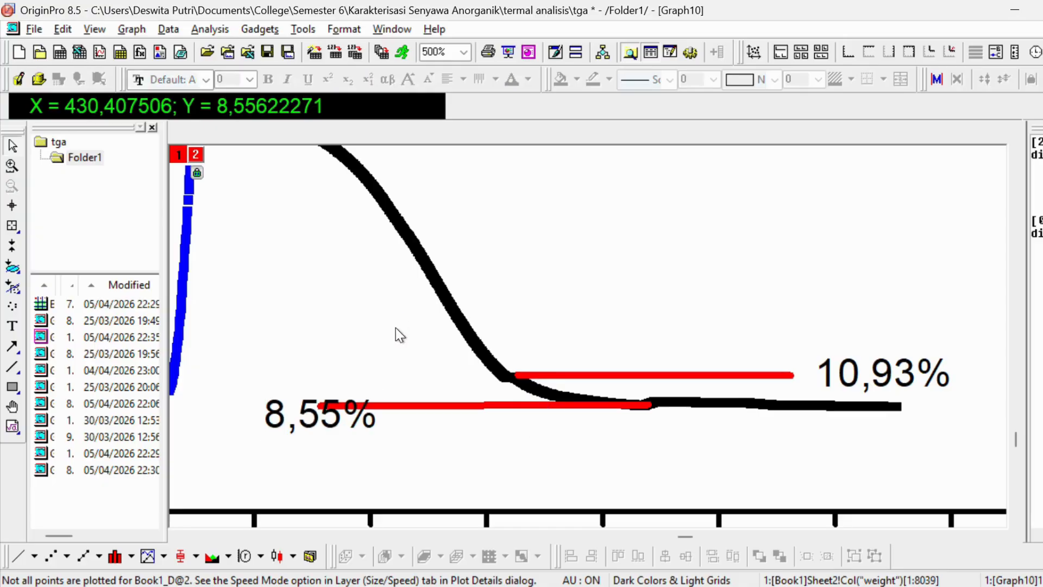
click(314, 421)
drag(314, 421, 250, 412)
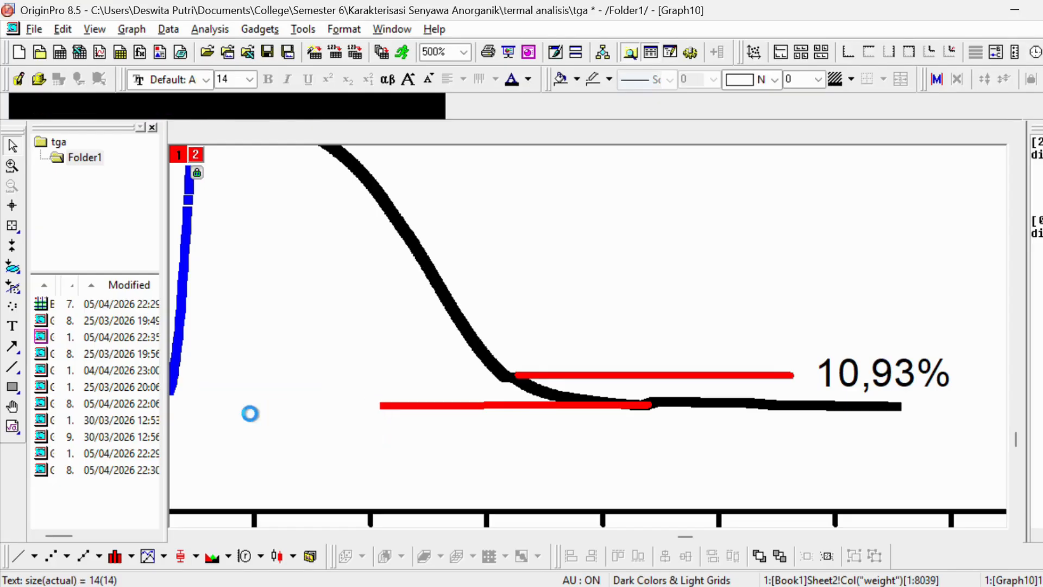
Move the "99,64%" label to higher temperatures, just above the flat end of the blue derivative curve
scroll(402, 328, up, 4)
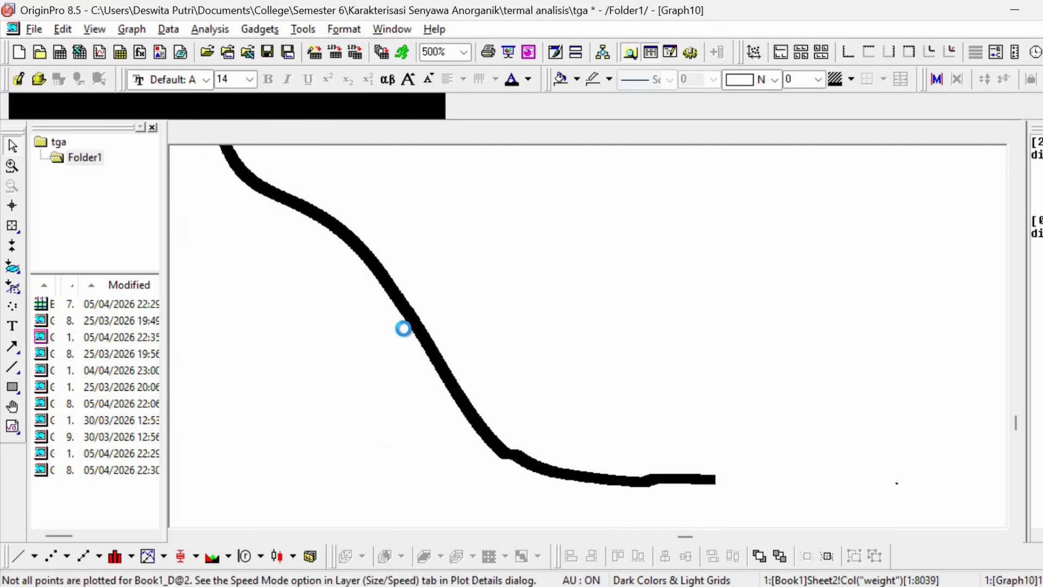
scroll(674, 405, down, 3)
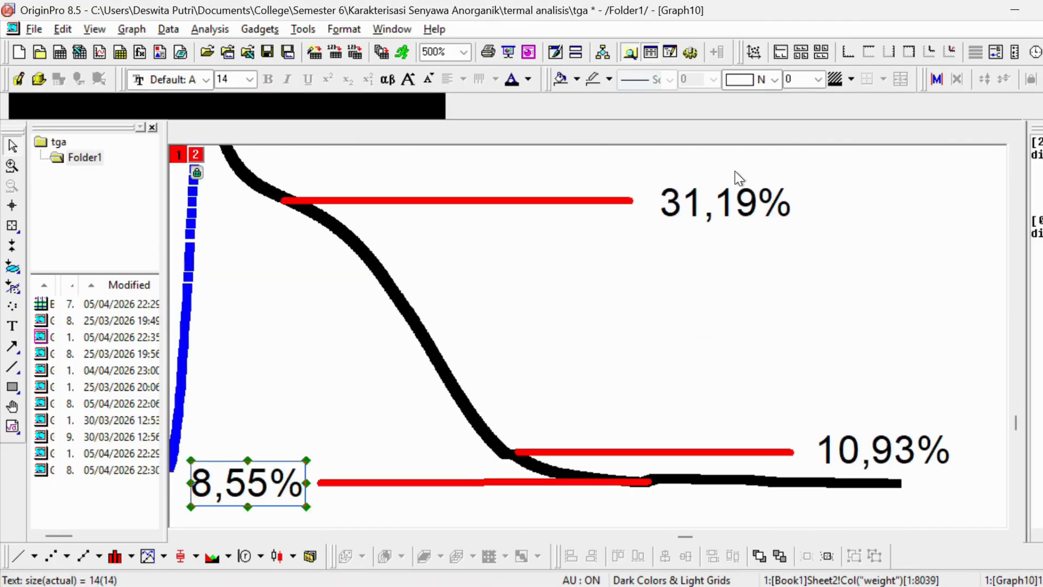
scroll(478, 268, up, 5)
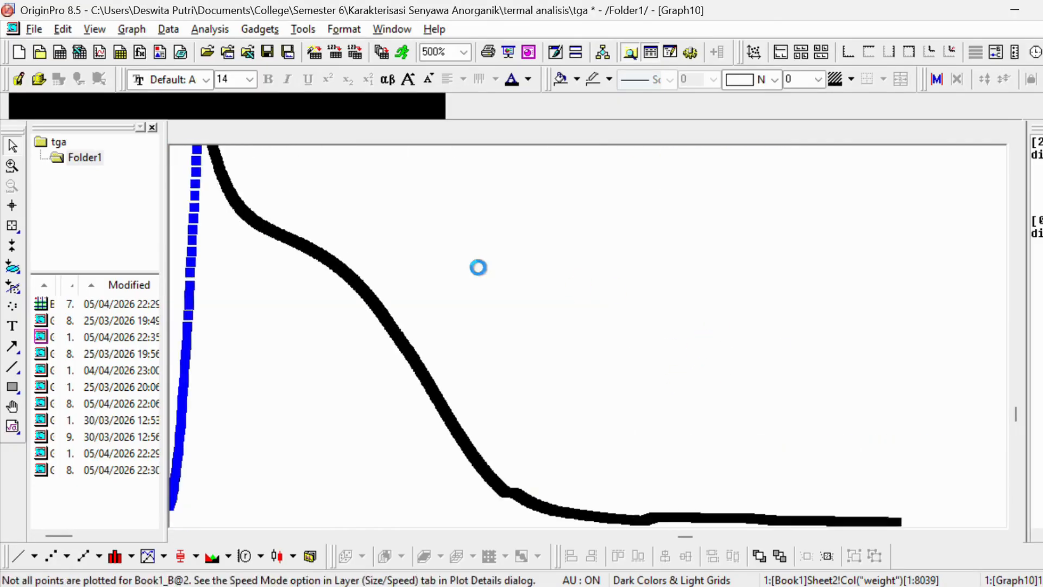
scroll(319, 285, up, 8)
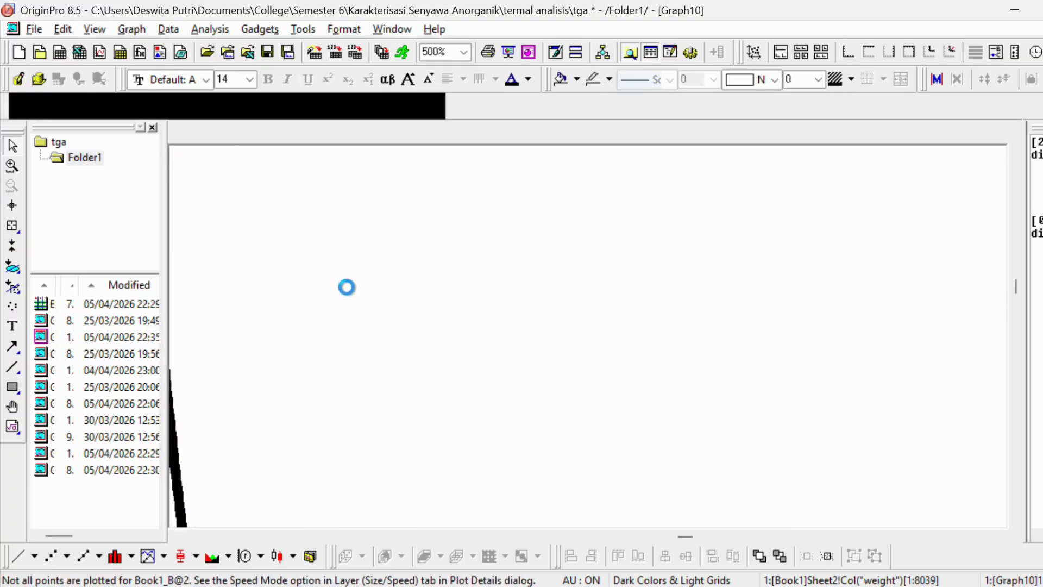
scroll(724, 508, down, 4)
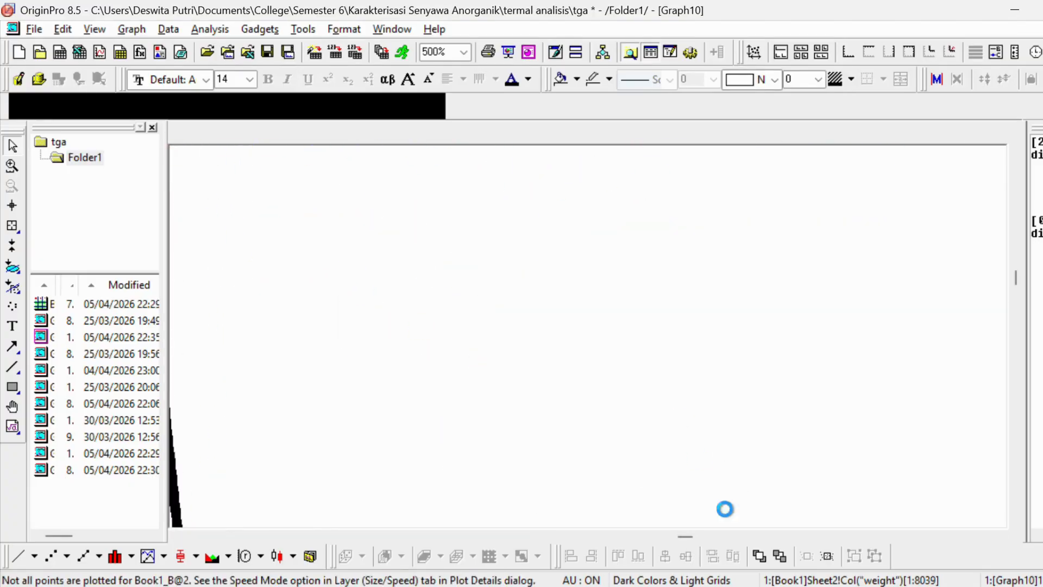
drag(685, 538, 548, 538)
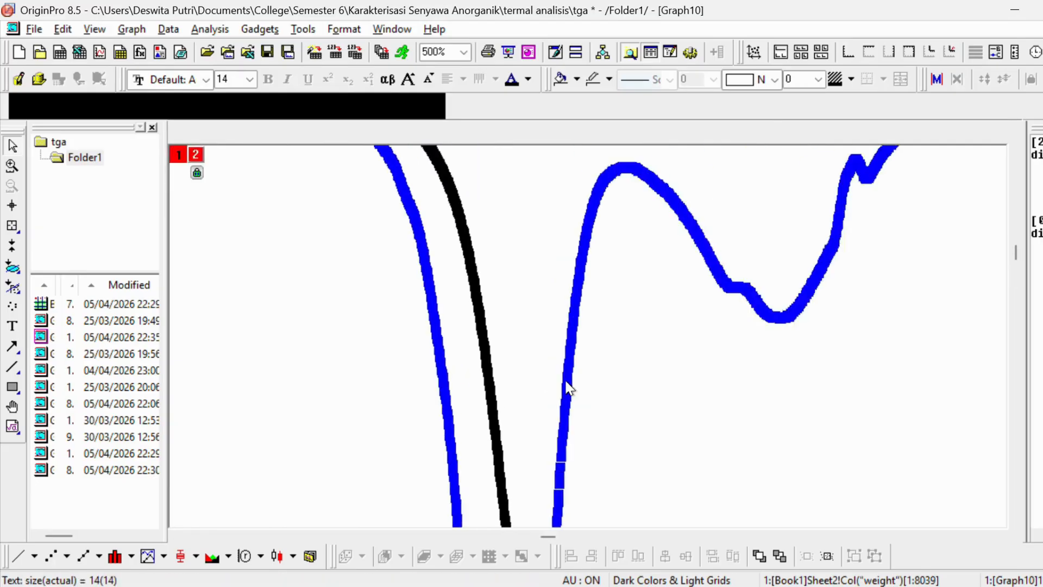
scroll(625, 399, down, 2)
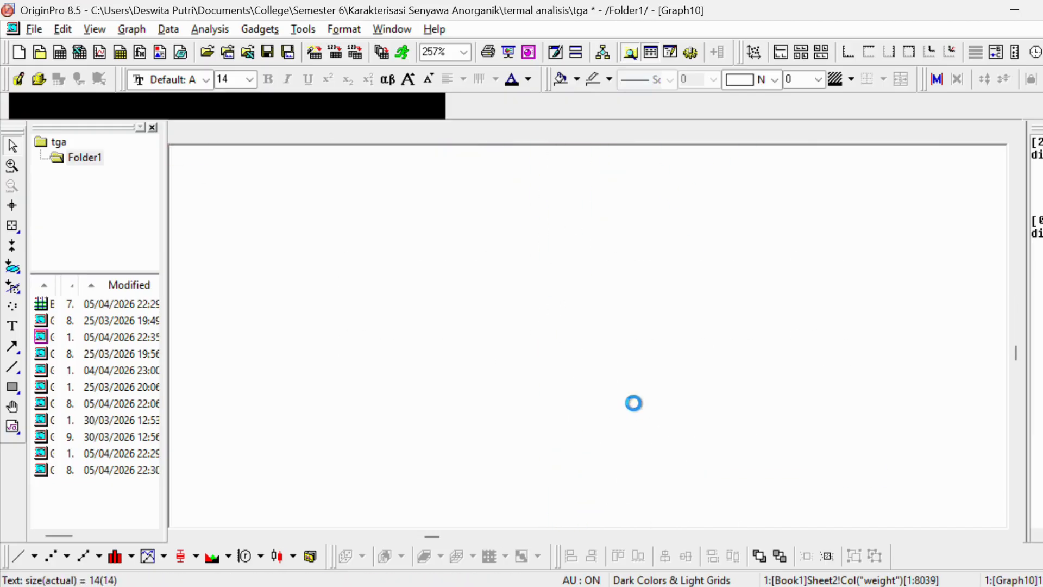
scroll(636, 389, up, 2)
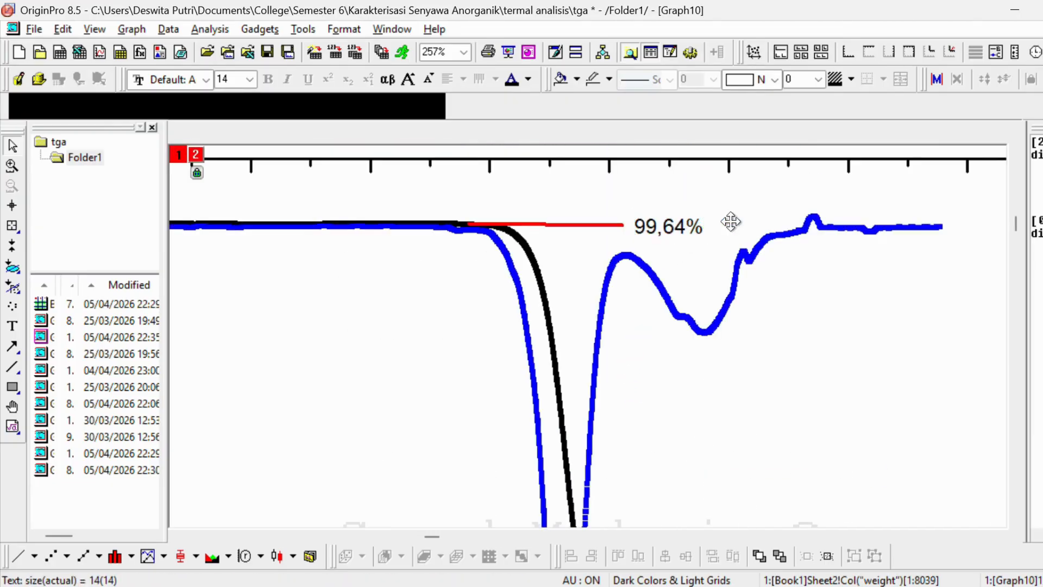
drag(846, 217, 881, 210)
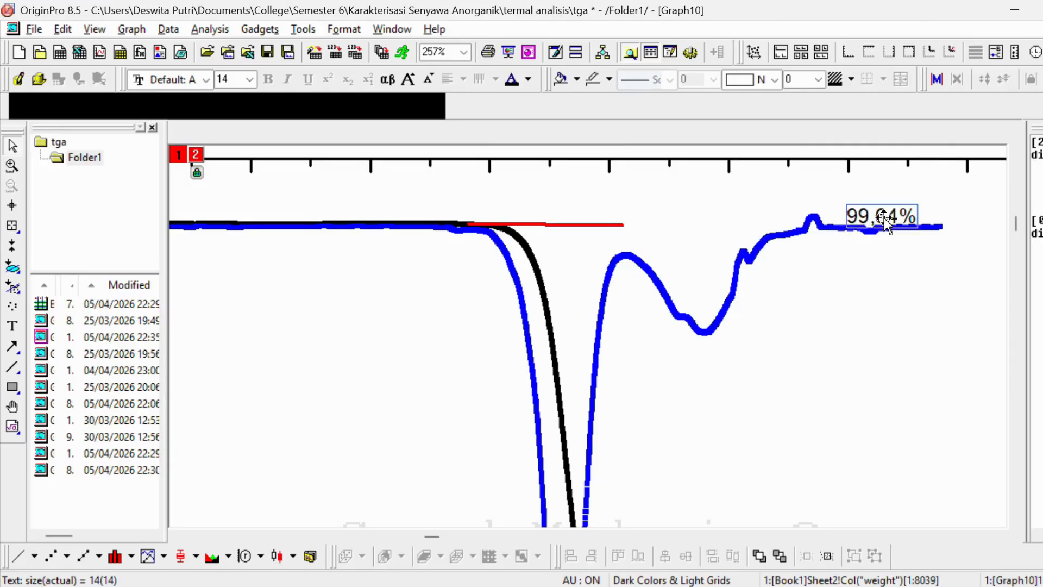
drag(878, 248, 871, 211)
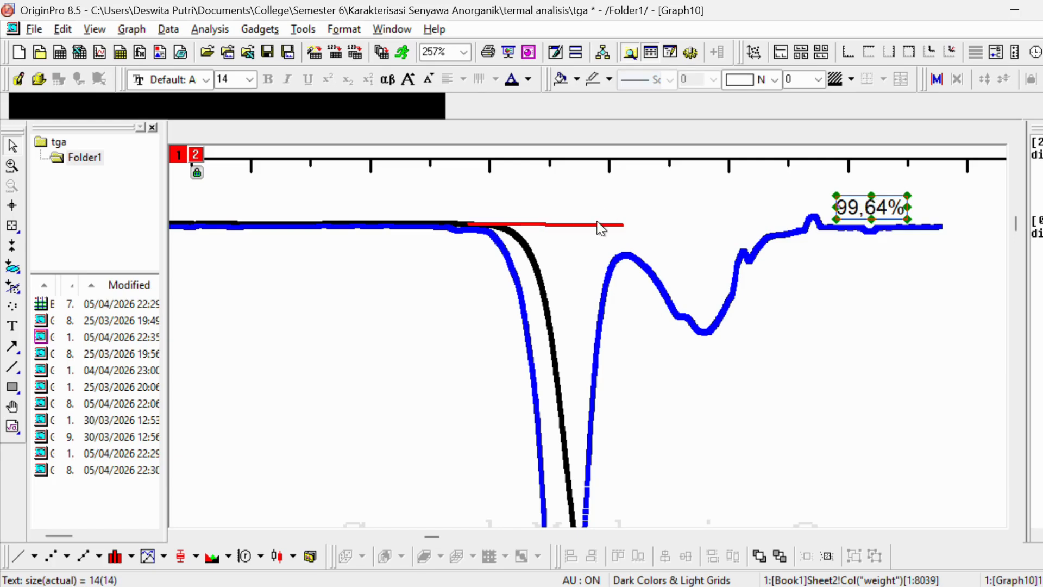
Extend the red initial-plateau guide line horizontally towards higher temperatures, past the derivative curve's second dip
click(612, 228)
click(611, 225)
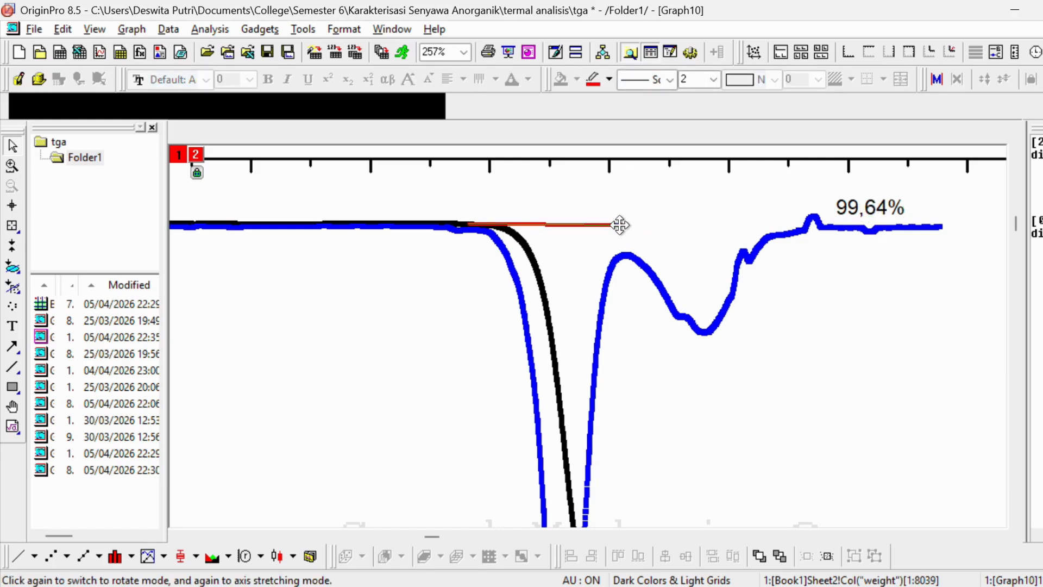
drag(619, 223, 762, 224)
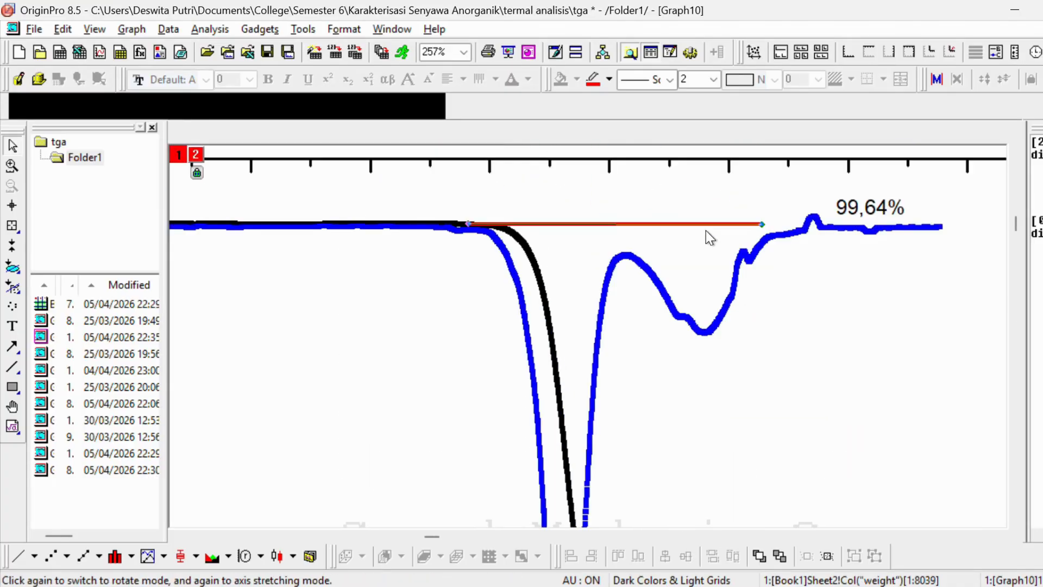
Draw a near-vertical arrow pointing down to the "31,19%" guide line, beneath the derivative curve's second dip
click(14, 348)
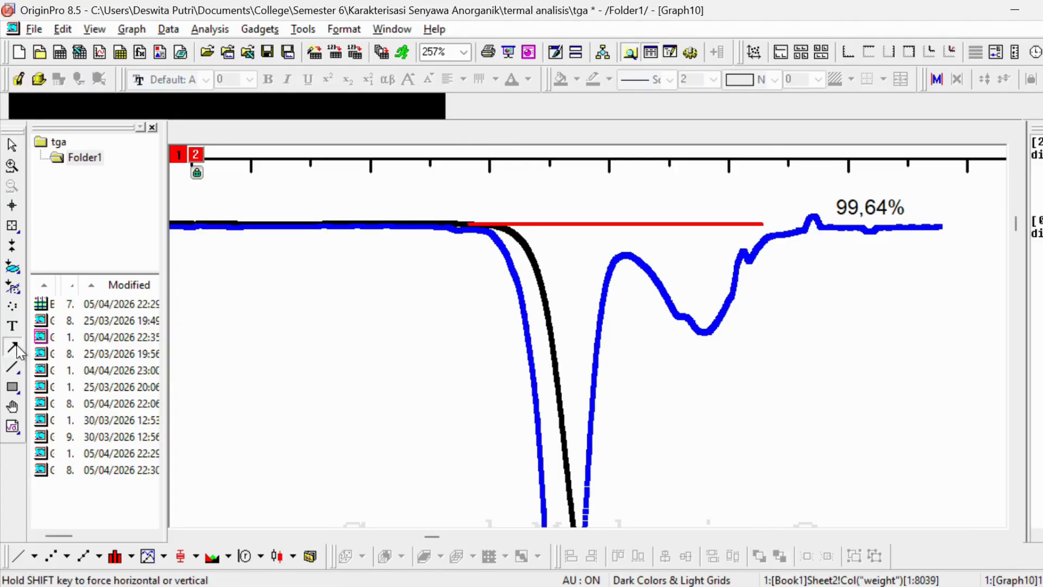
scroll(735, 276, down, 7)
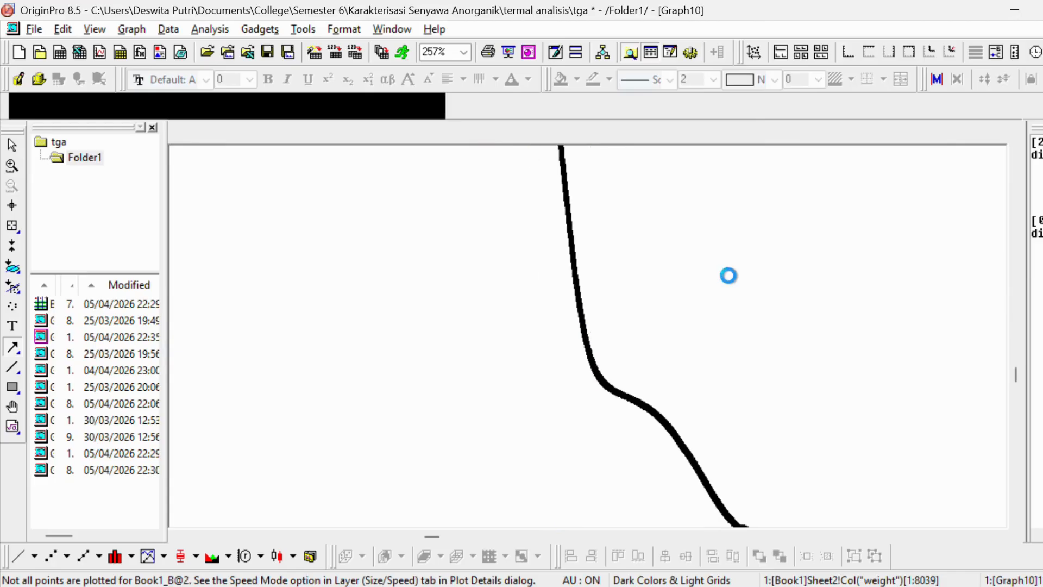
scroll(727, 276, up, 6)
scroll(723, 282, up, 1)
scroll(660, 245, down, 5)
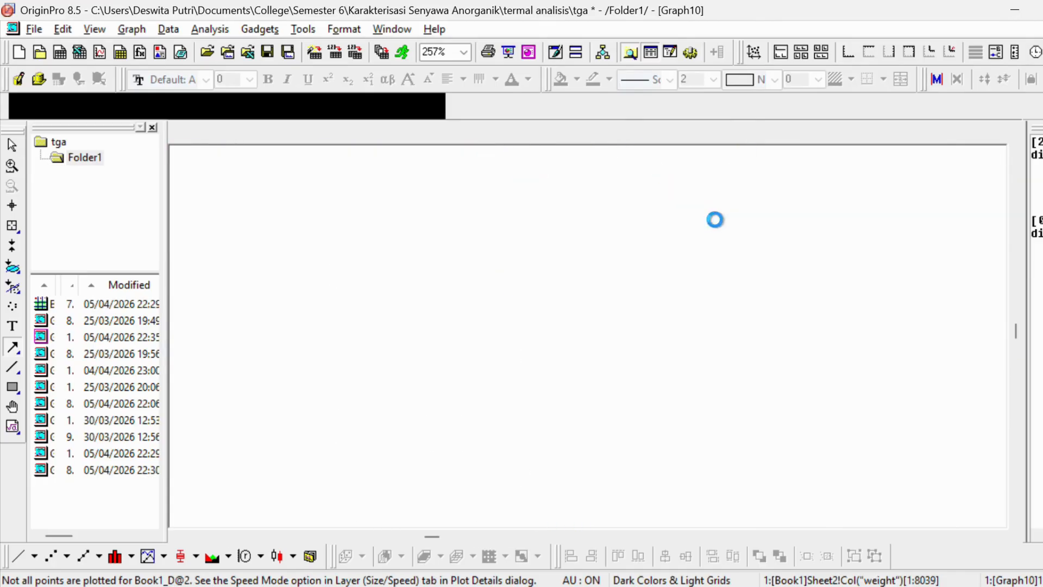
scroll(714, 220, up, 5)
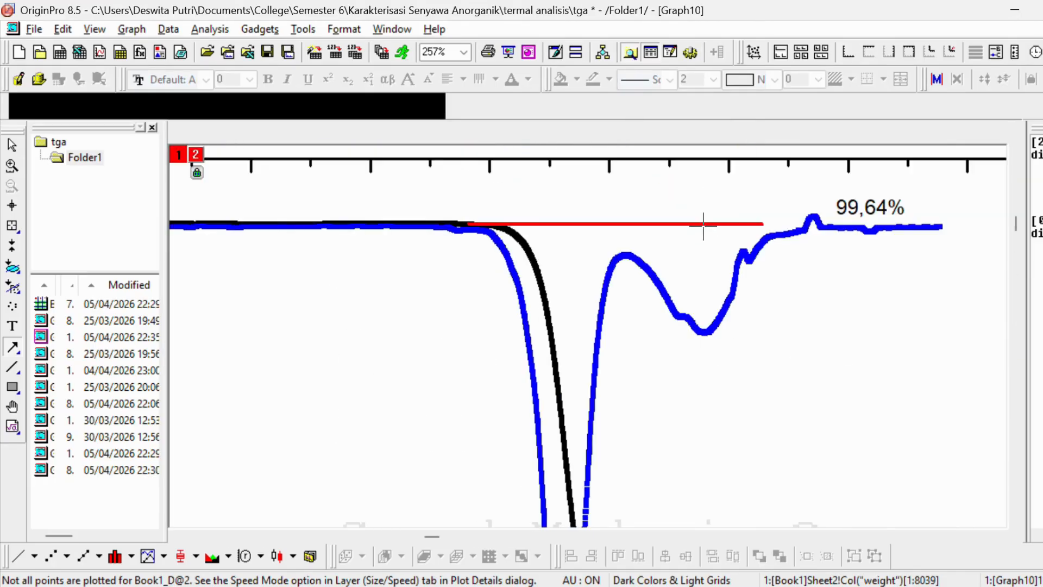
drag(705, 225, 712, 474)
scroll(716, 438, down, 5)
scroll(717, 451, up, 5)
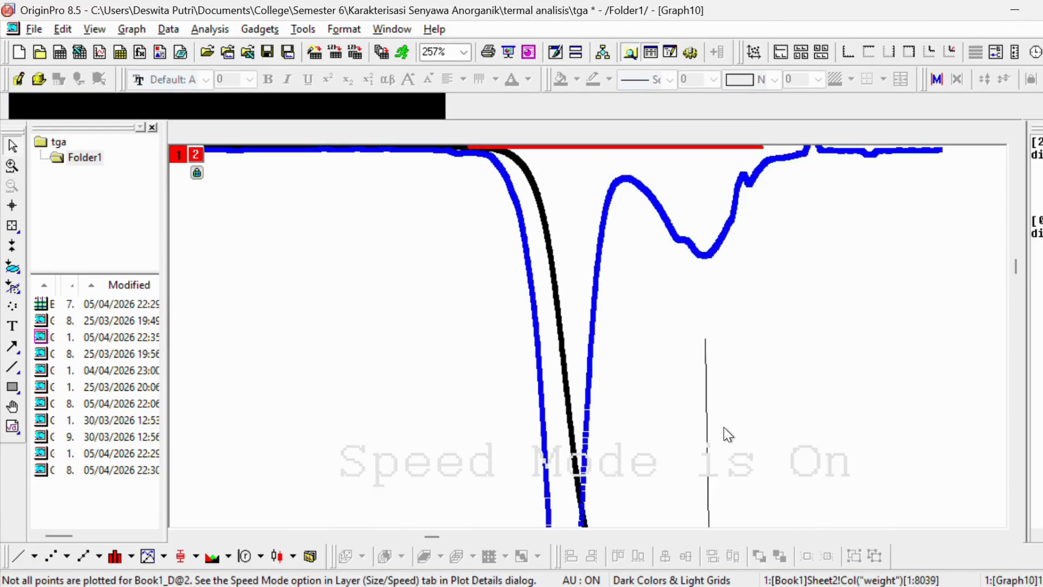
Format the new arrow with a red line of width 1.5
double_click(705, 394)
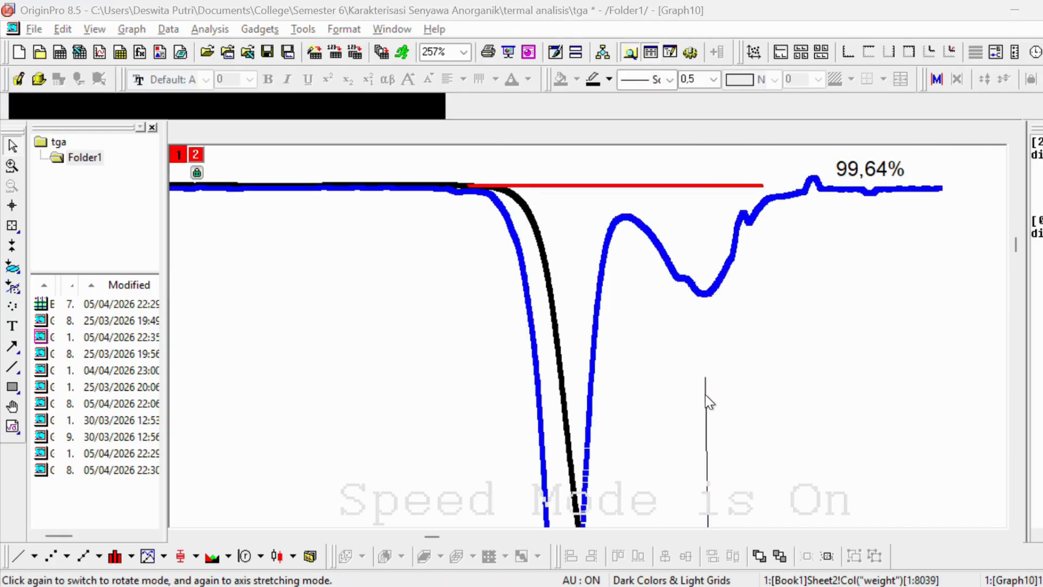
click(574, 247)
click(538, 307)
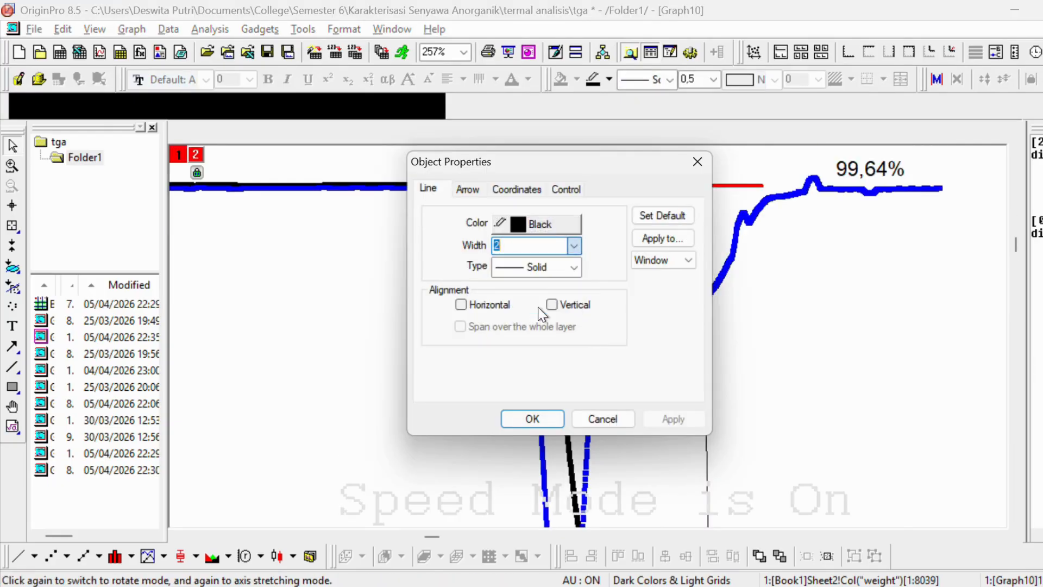
click(574, 246)
click(563, 297)
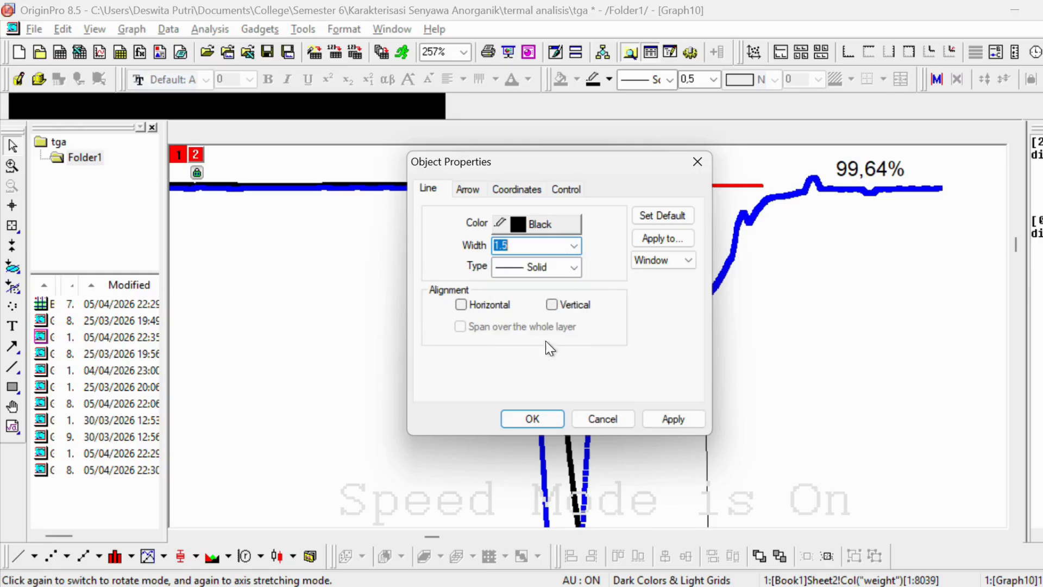
click(545, 225)
click(514, 245)
click(532, 418)
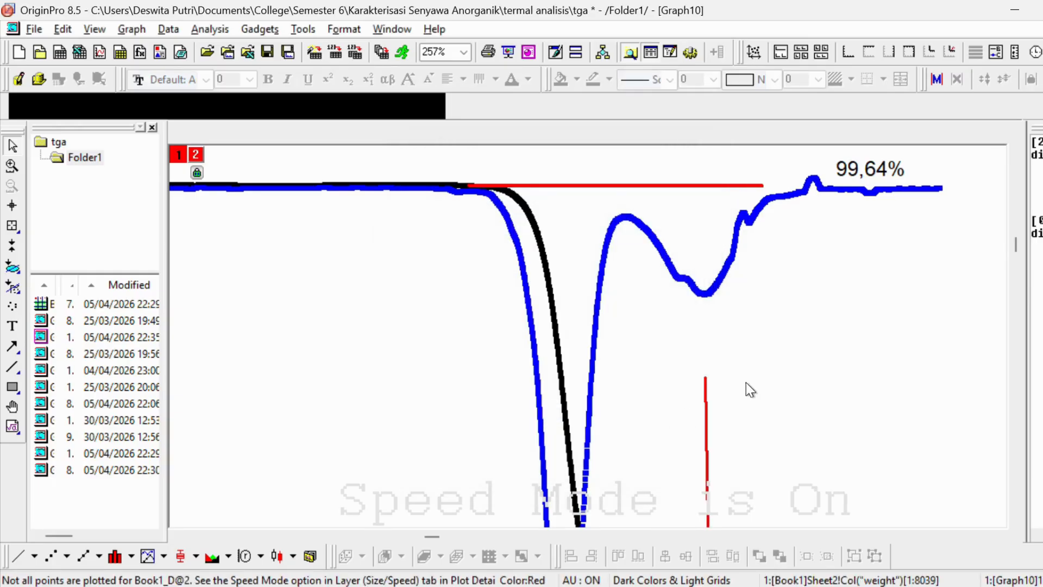
Extend the red arrow's tail upwards to the initial-plateau guide line
click(705, 393)
drag(706, 378, 704, 187)
scroll(788, 348, down, 3)
click(772, 332)
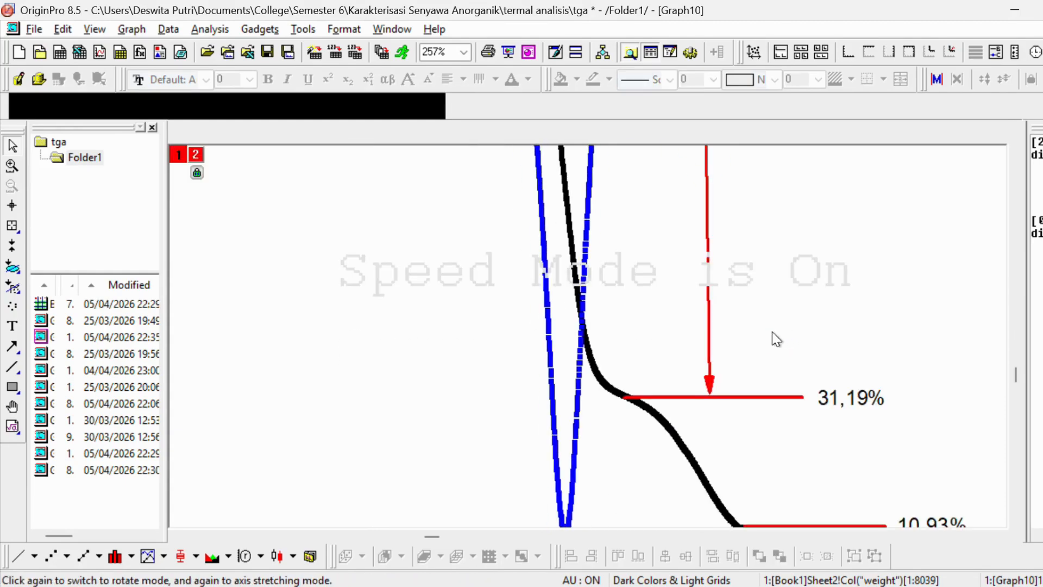
Draw a near-vertical arrow from the "31,19%" guide line down to the low-temperature end of the "10,93%" guide line
click(12, 346)
scroll(659, 400, down, 1)
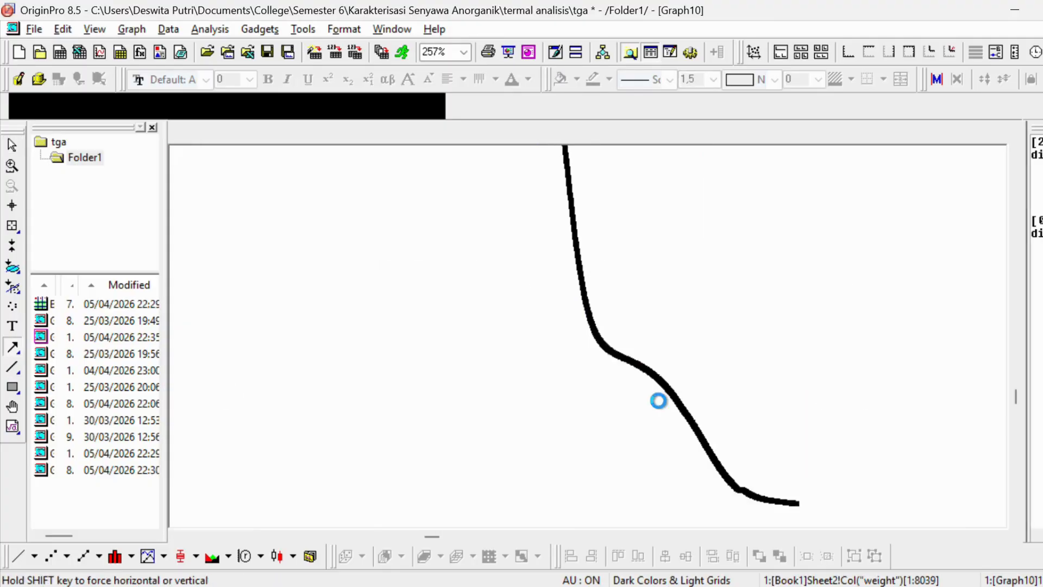
drag(744, 322, 746, 443)
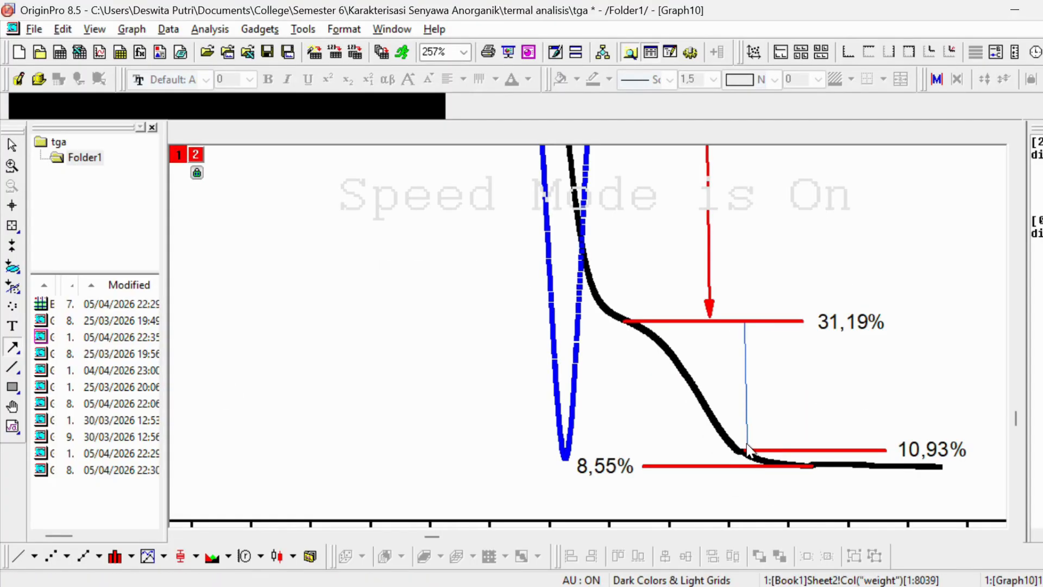
Draw a short vertical arrow from the "10,93%" guide line down to the "8,55%" guide line
scroll(755, 403, up, 1)
scroll(756, 403, down, 3)
scroll(759, 350, up, 3)
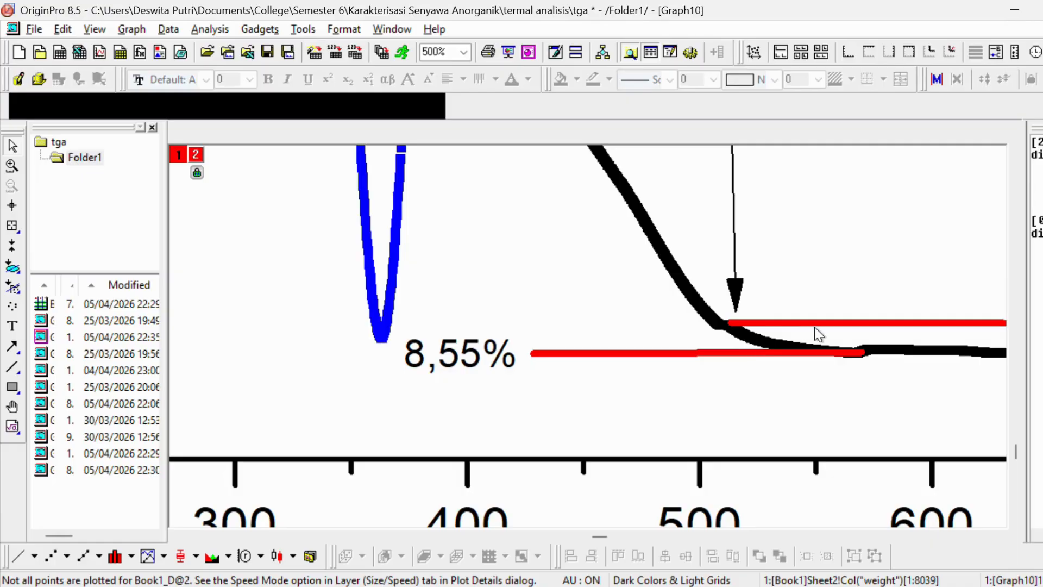
click(13, 347)
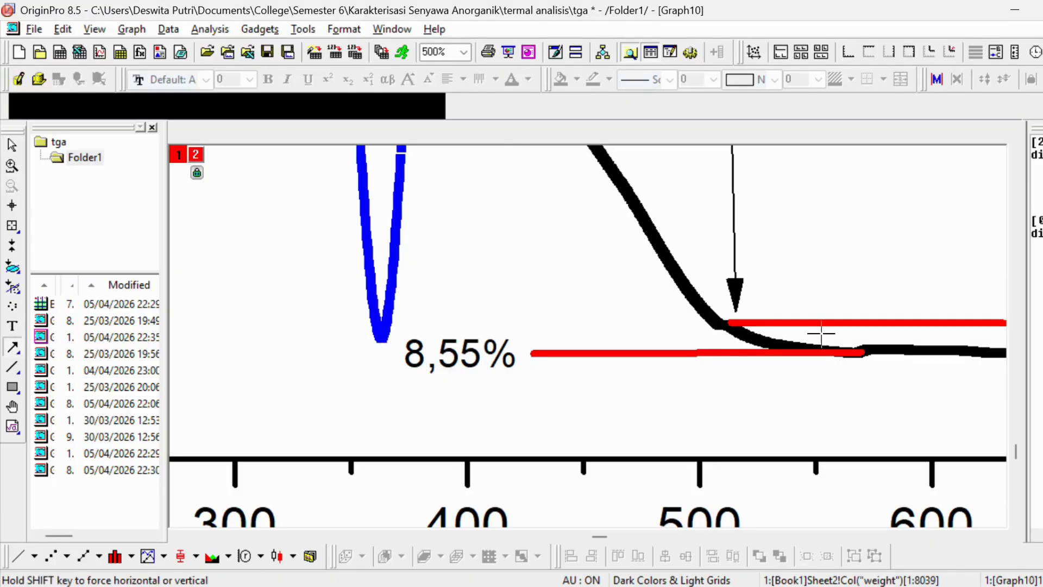
drag(800, 317, 801, 345)
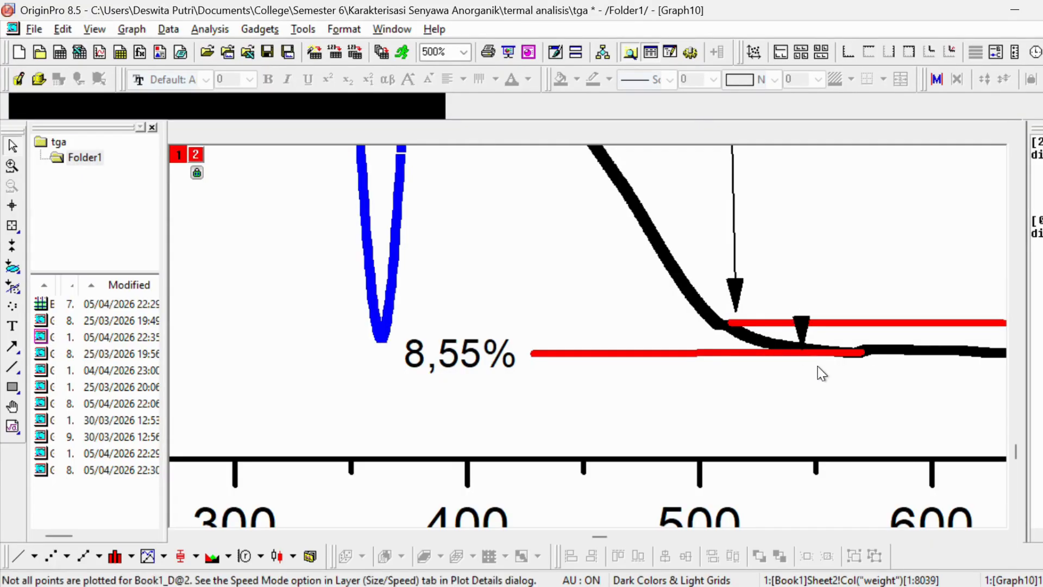
Set the short arrow's end head length to 5
double_click(803, 331)
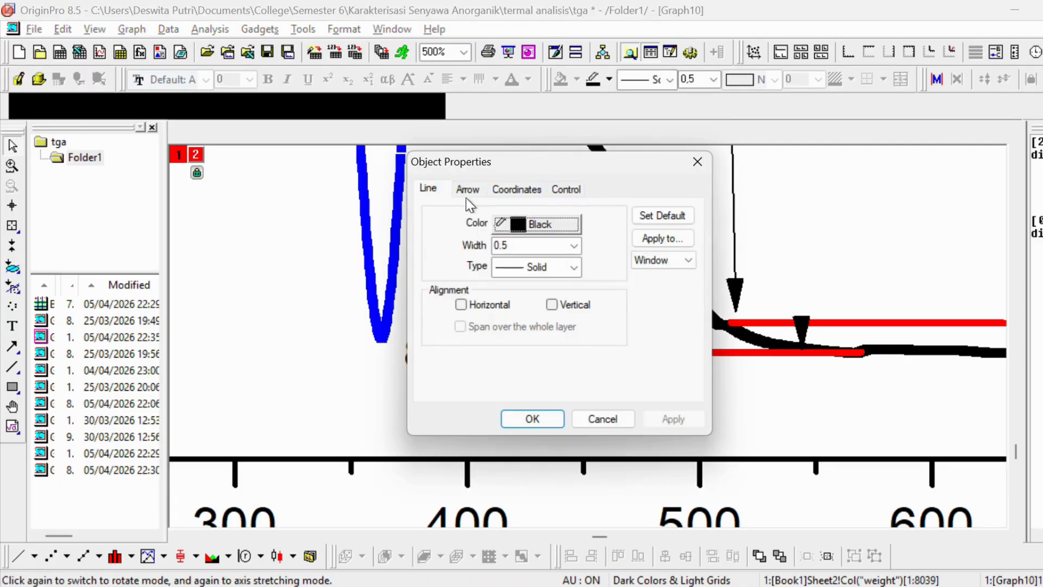
click(467, 189)
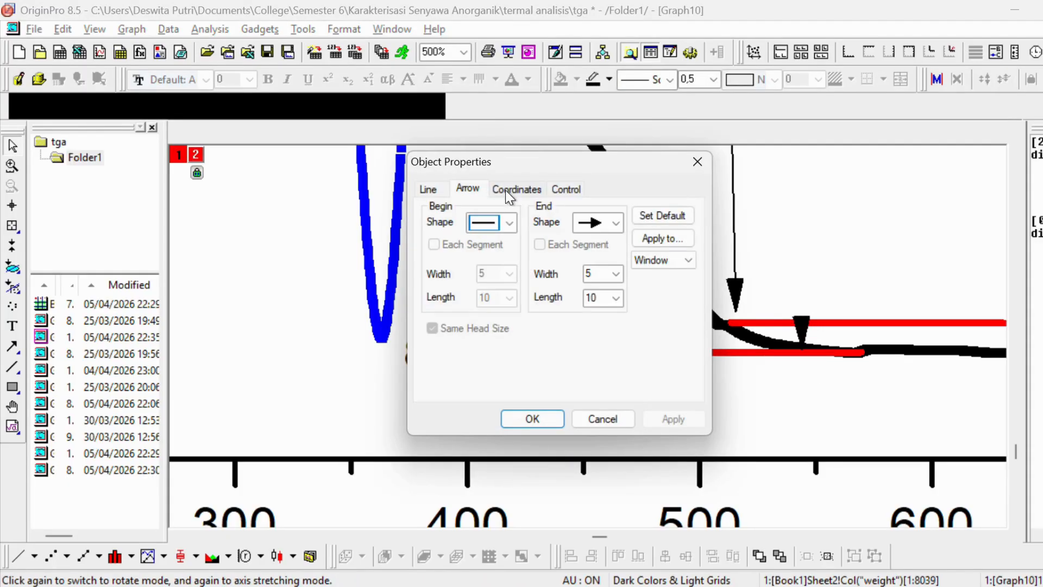
click(610, 222)
click(609, 222)
click(616, 297)
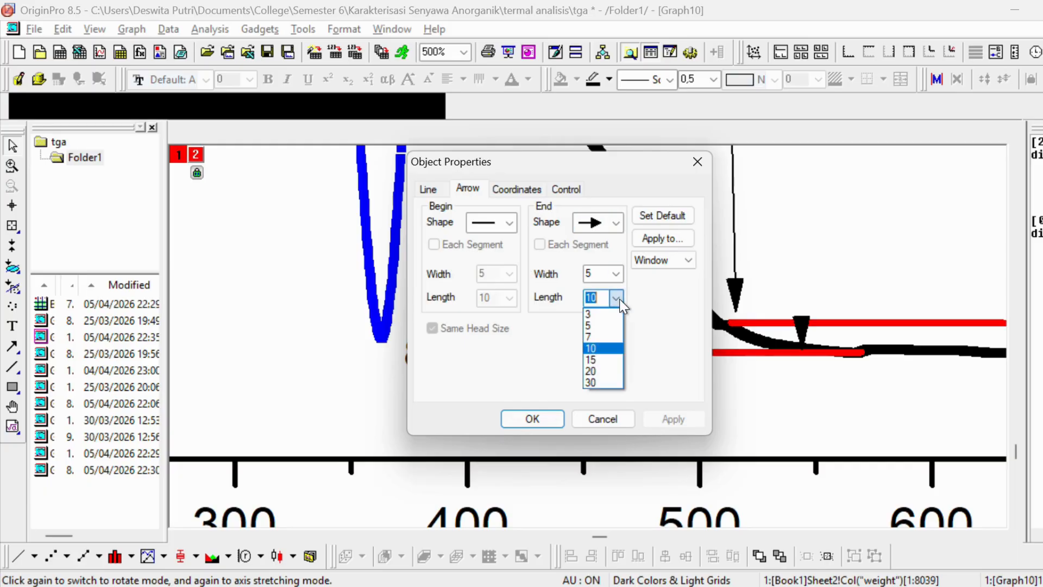
click(605, 327)
click(673, 419)
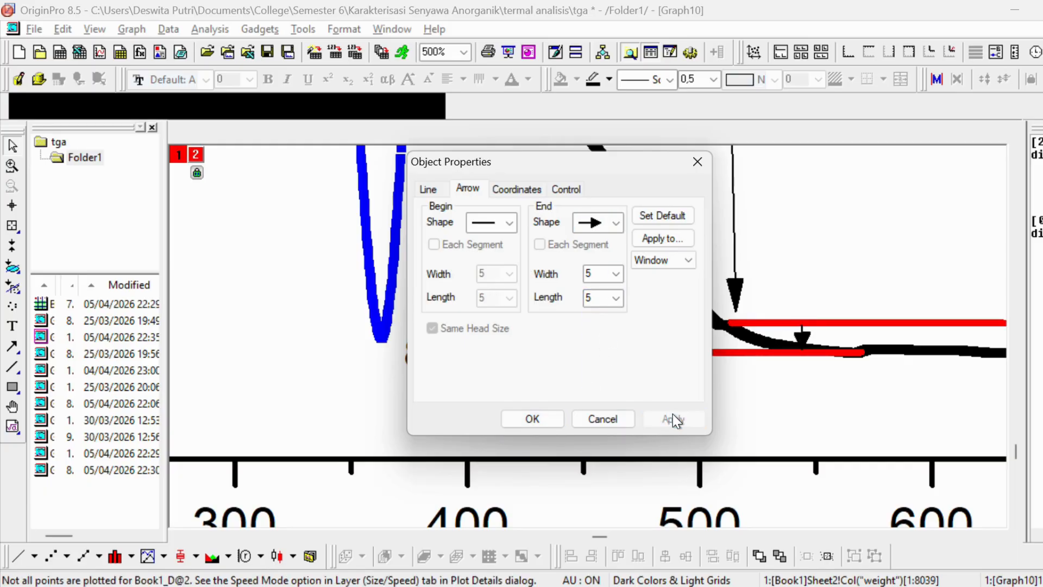
click(534, 420)
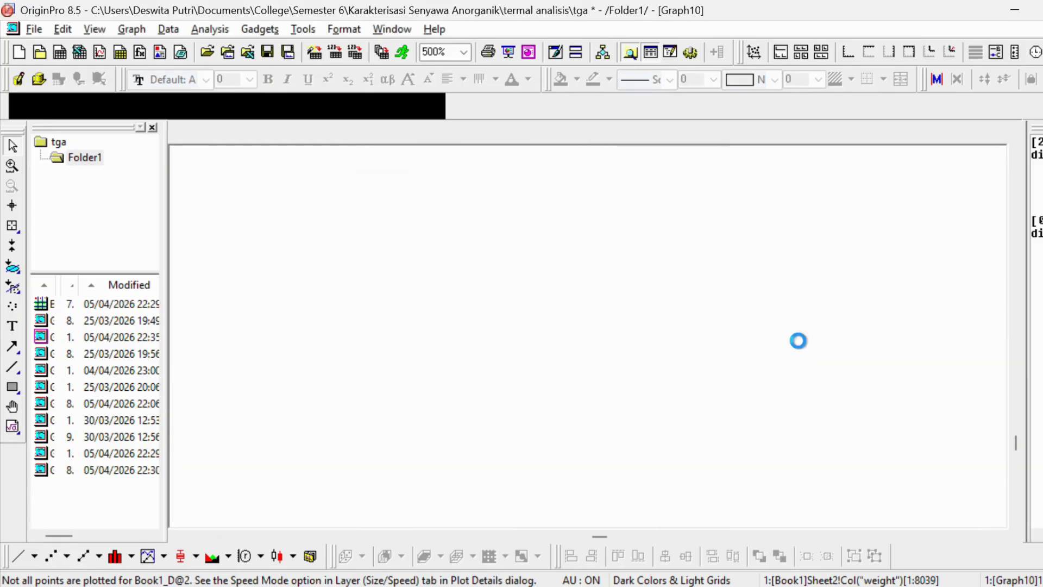
Format the arrow between the "31,19%" and "10,93%" guide lines with a red line of width 1.5
click(734, 435)
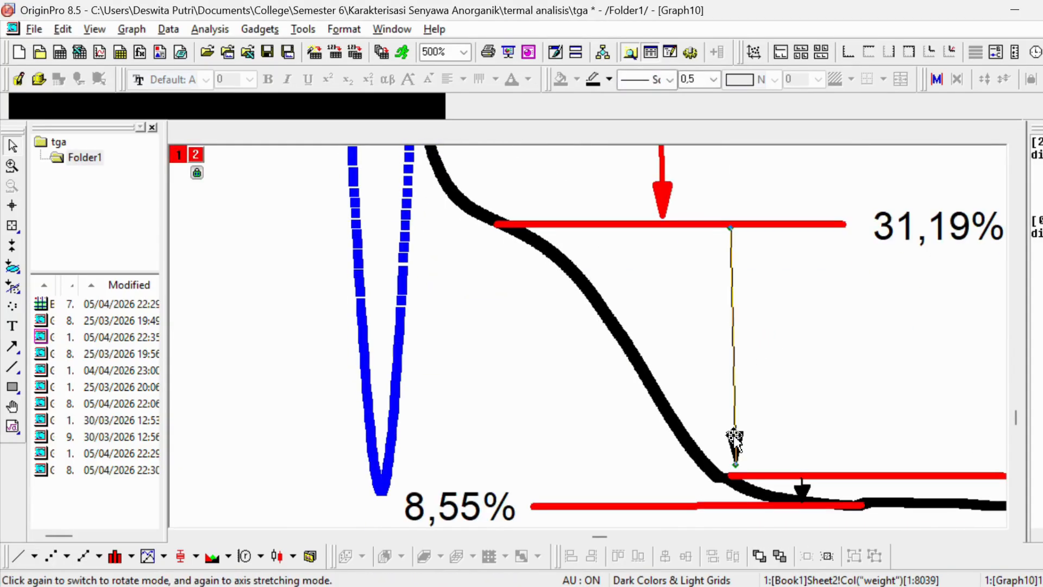
double_click(733, 435)
click(561, 231)
click(528, 256)
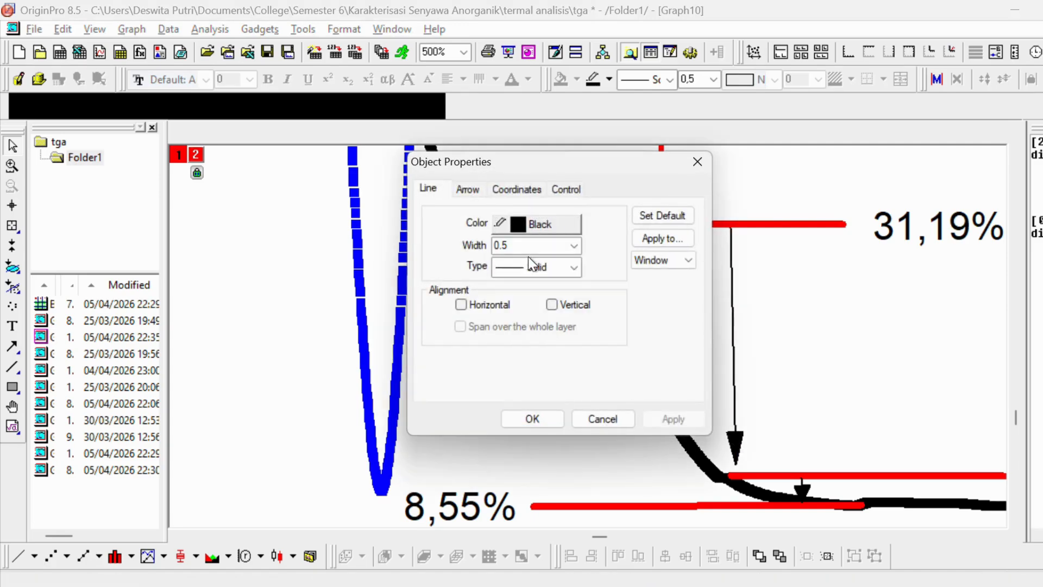
click(574, 245)
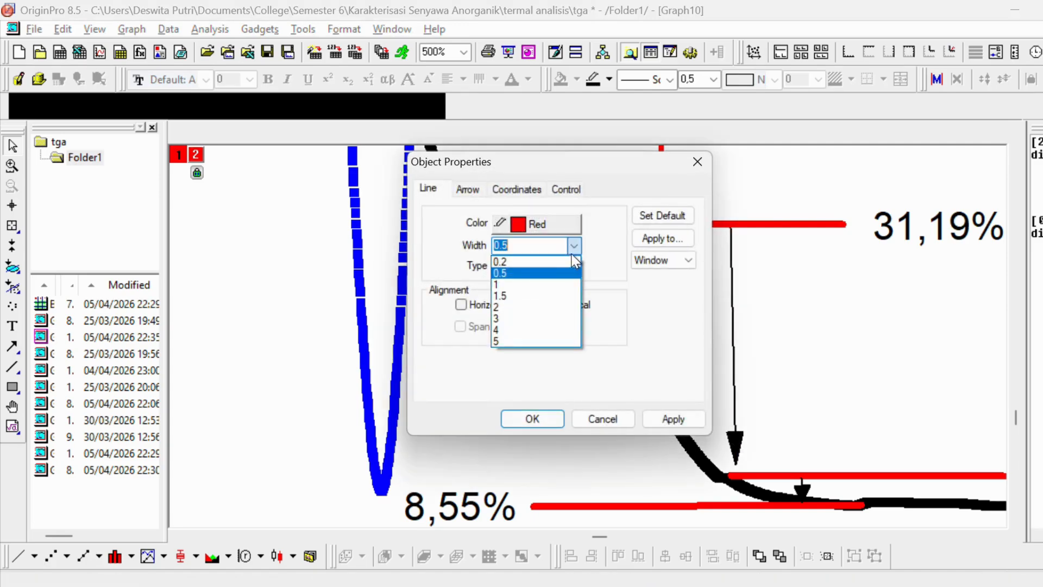
click(555, 295)
click(533, 419)
Format the short arrow between the "10,93%" and "8,55%" guide lines with a red line of width 1.5
scroll(757, 397, down, 1)
click(802, 415)
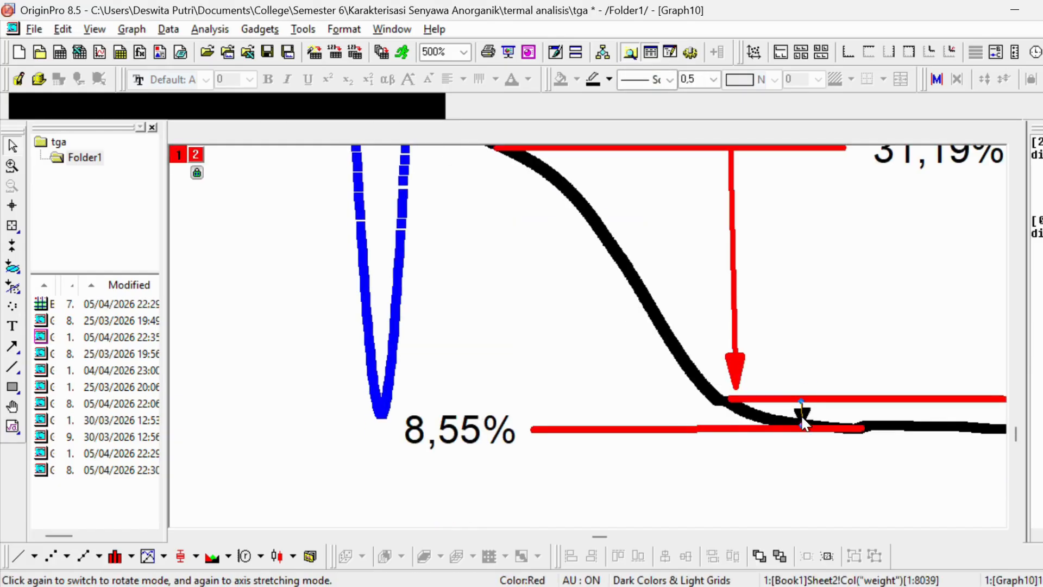
double_click(802, 413)
click(573, 245)
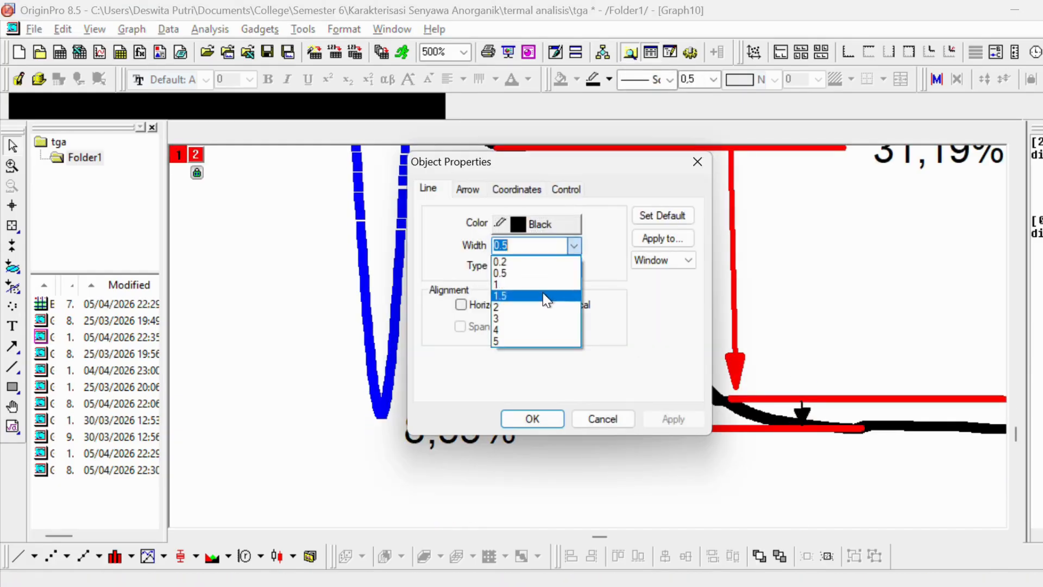
click(546, 296)
click(543, 224)
click(523, 260)
click(532, 419)
click(830, 304)
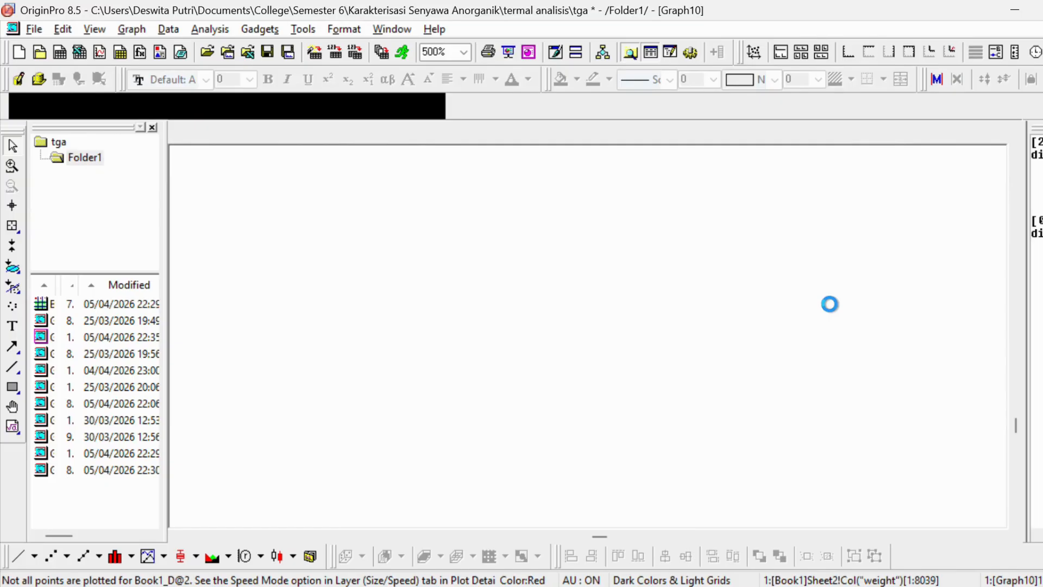
Move the "99,64%" label to lower temperatures, just above the high-temperature end of the red initial-plateau guide line
scroll(783, 282, up, 4)
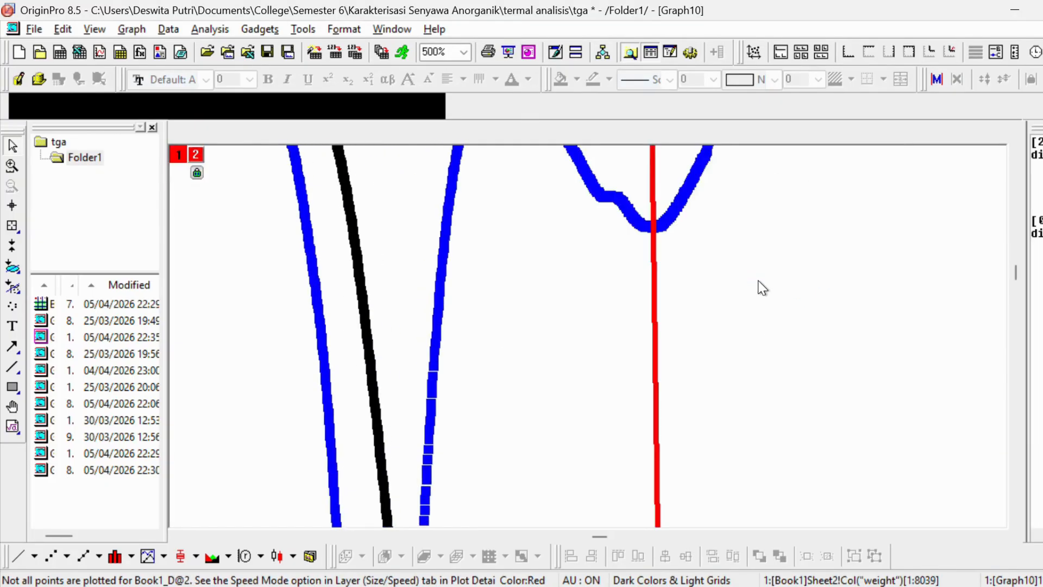
ctrl+scroll(758, 286, down, 2)
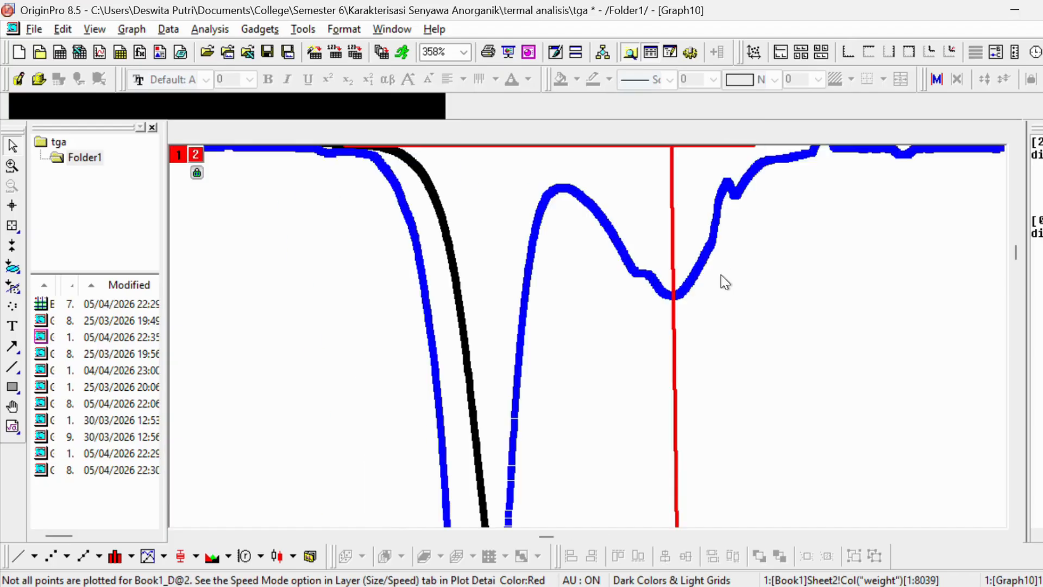
ctrl+scroll(722, 279, down, 1)
scroll(722, 279, up, 1)
click(853, 205)
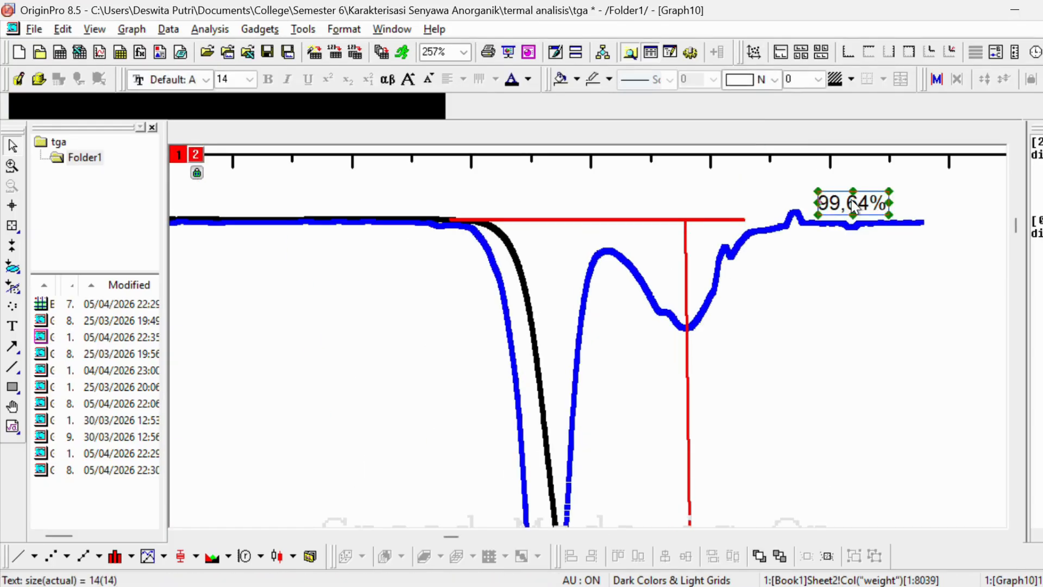
drag(852, 201, 751, 214)
click(862, 229)
drag(853, 204, 764, 202)
scroll(840, 283, down, 6)
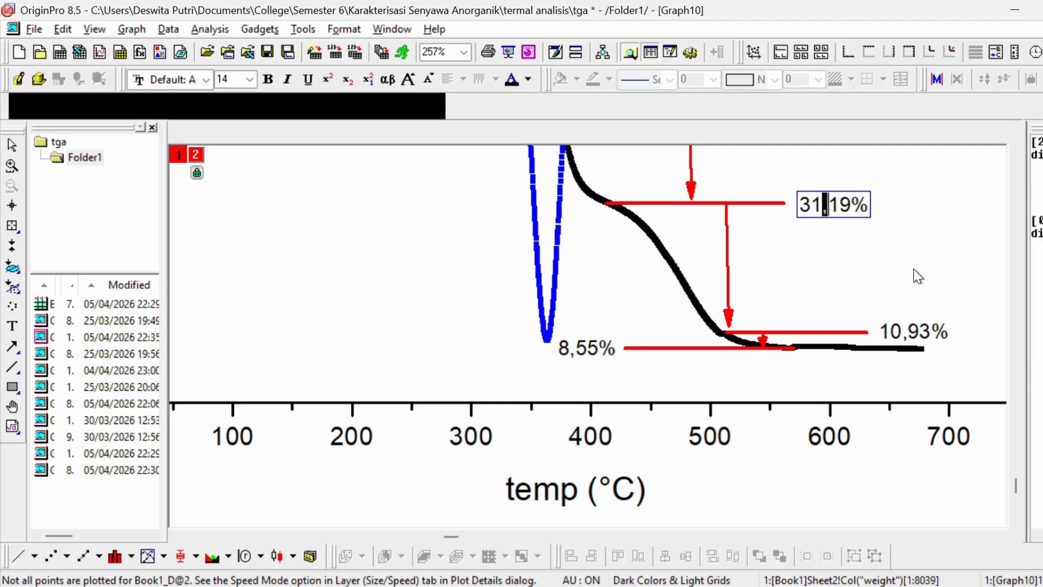
scroll(717, 260, up, 3)
scroll(707, 259, up, 5)
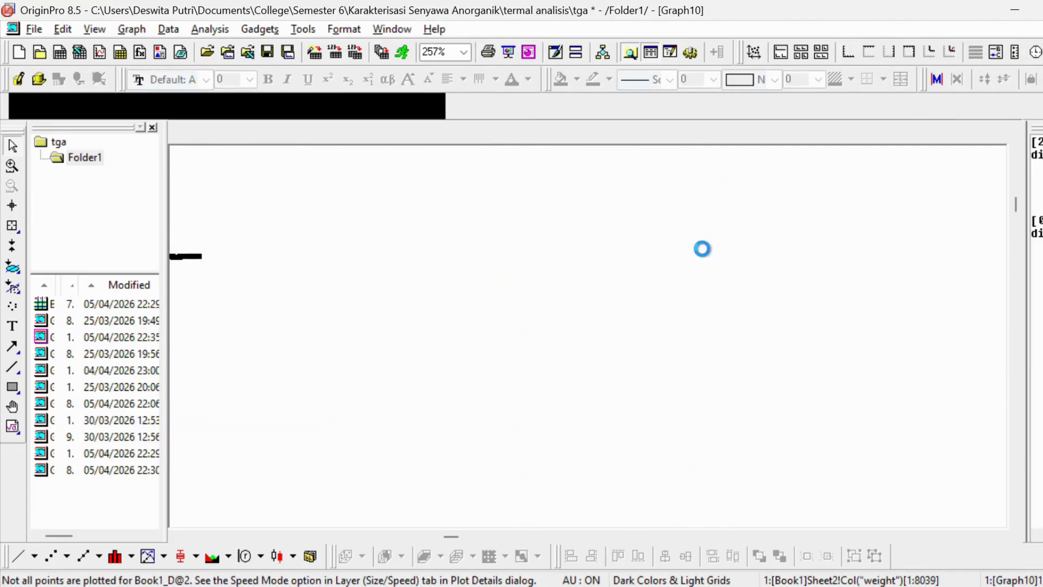
click(758, 242)
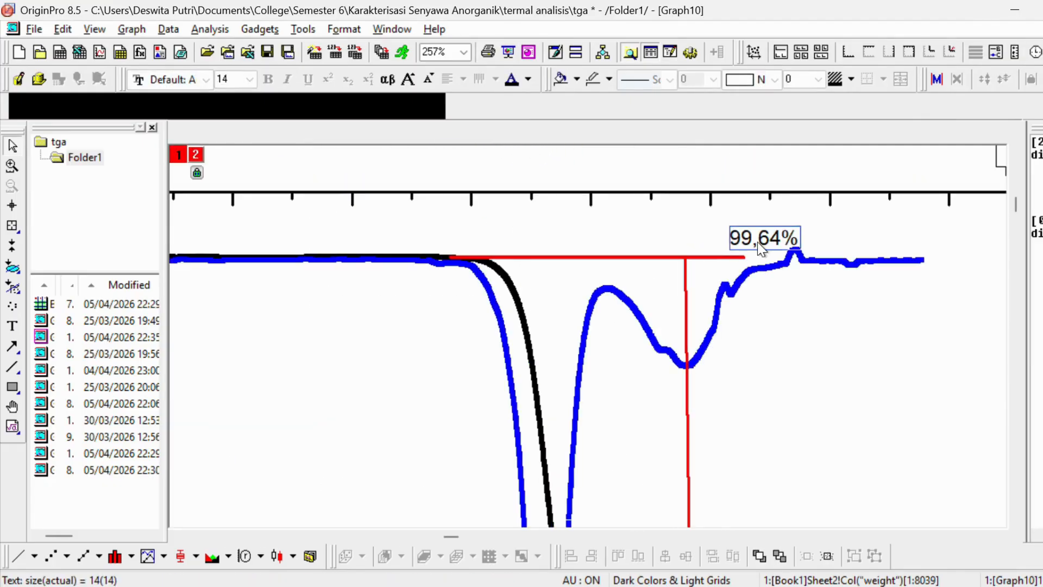
click(249, 79)
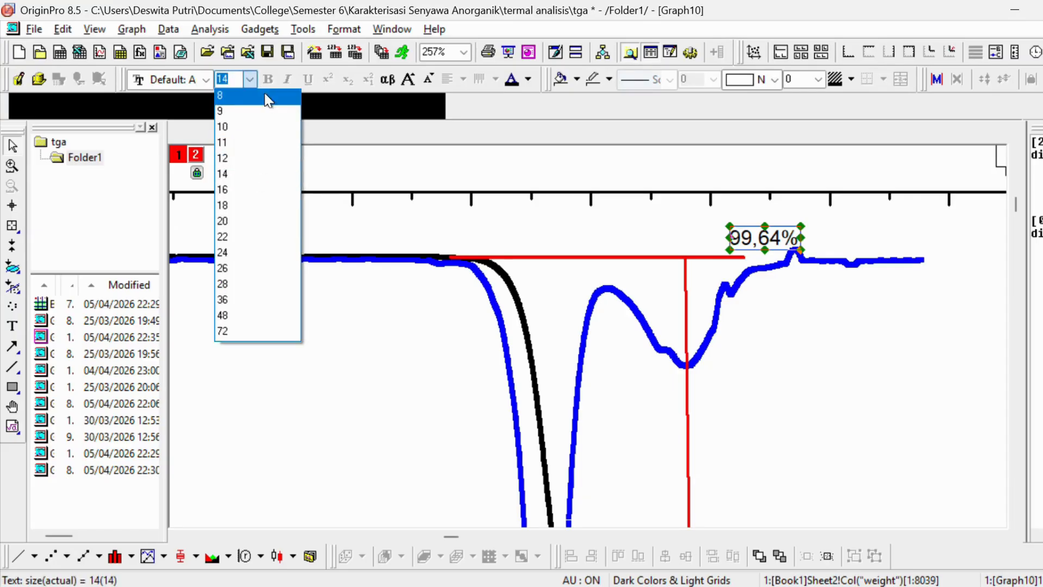
click(250, 81)
click(715, 340)
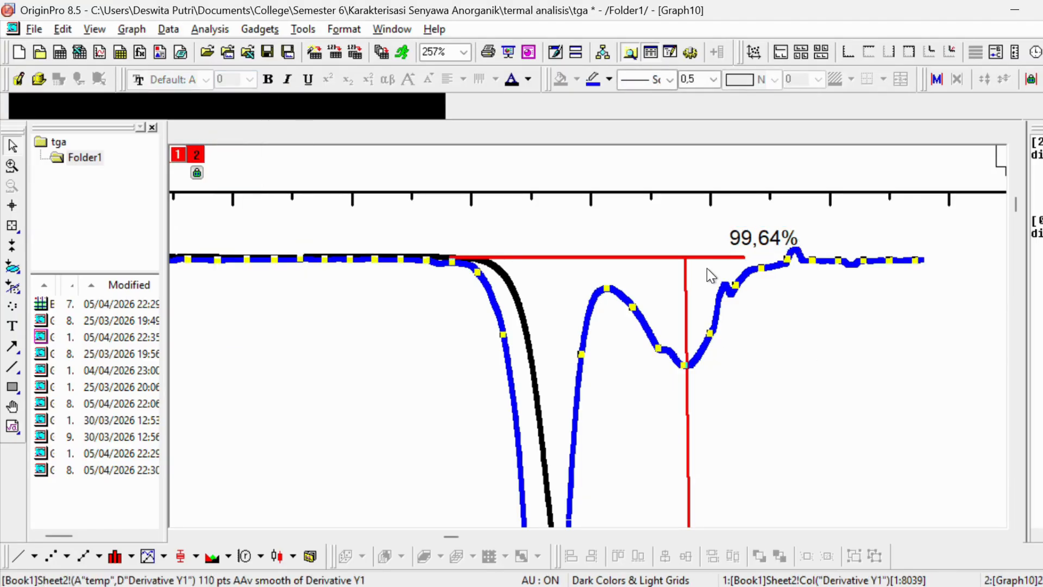
click(762, 332)
scroll(721, 390, down, 3)
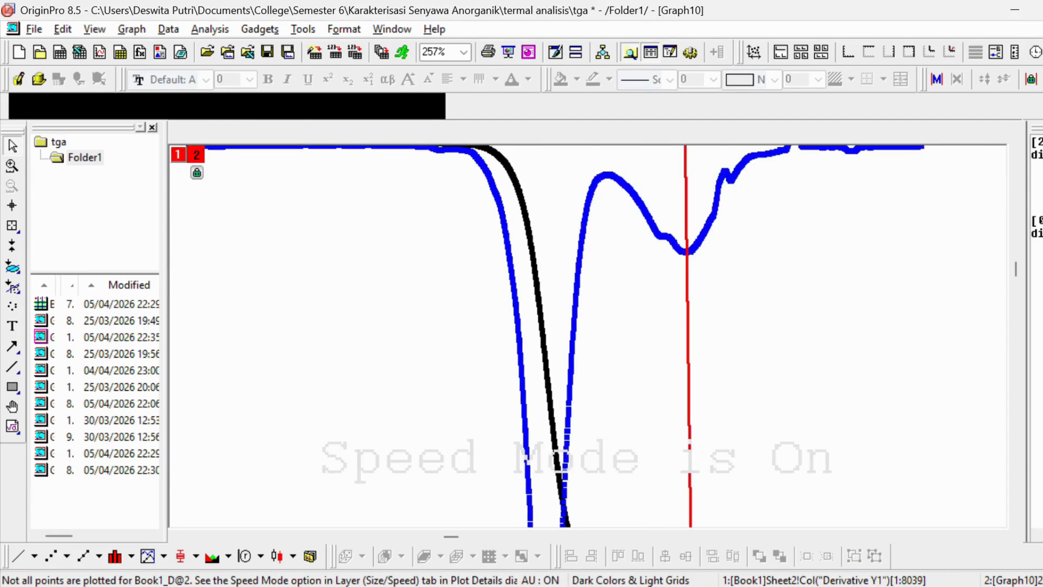
Find and open the Calculator app
key(super)
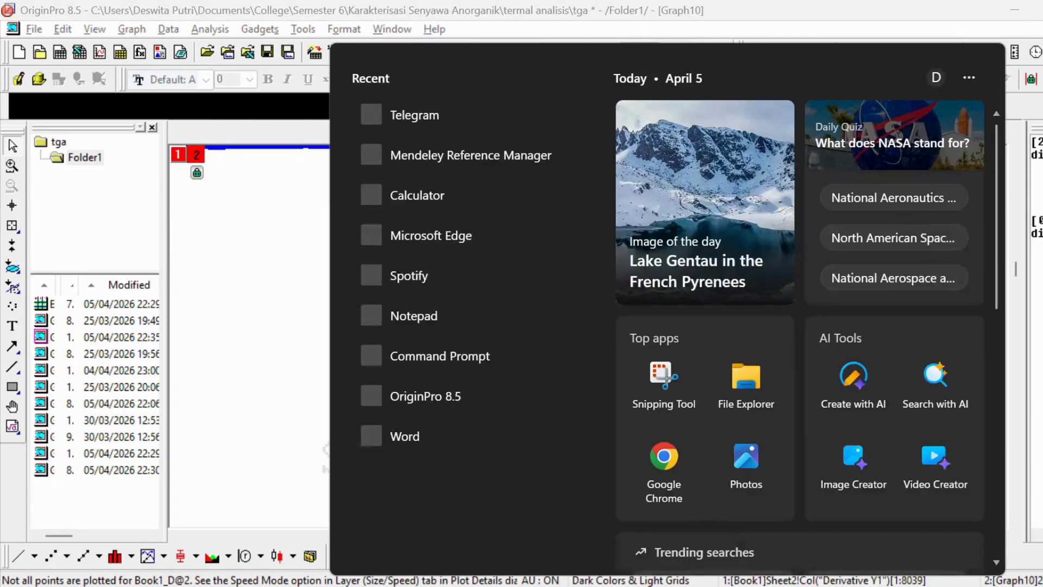
text(kalku)
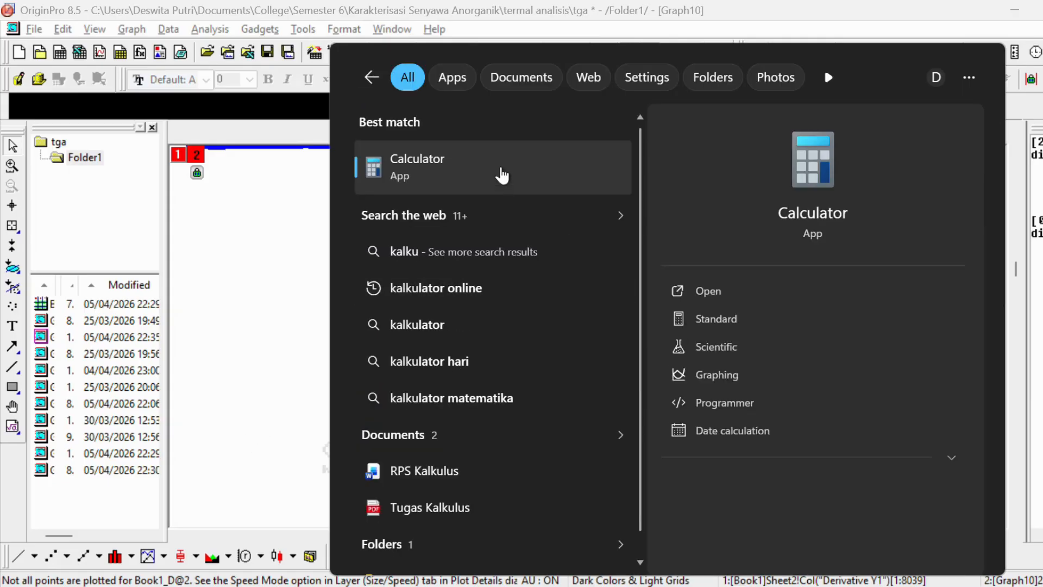
click(498, 170)
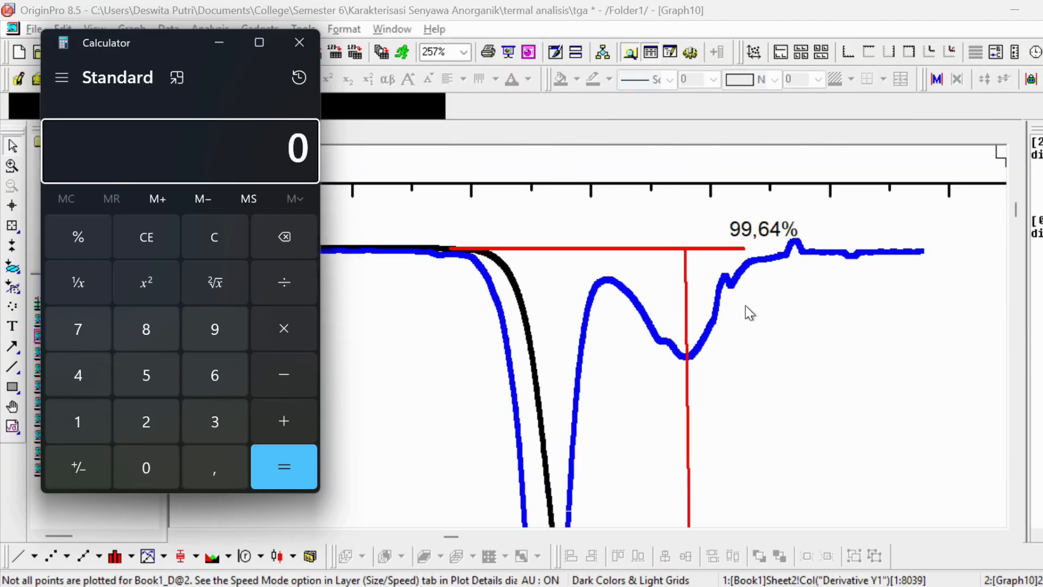
Calculate the first weight loss in Calculator as 99,64 minus 31,19 and select the result for copying
click(210, 317)
click(210, 318)
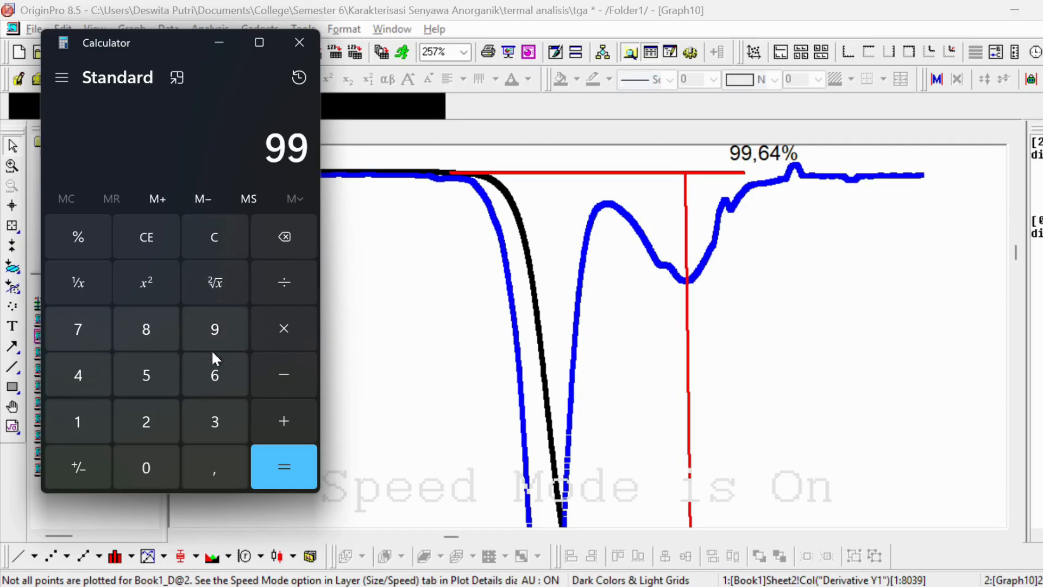
click(214, 466)
click(212, 373)
click(79, 375)
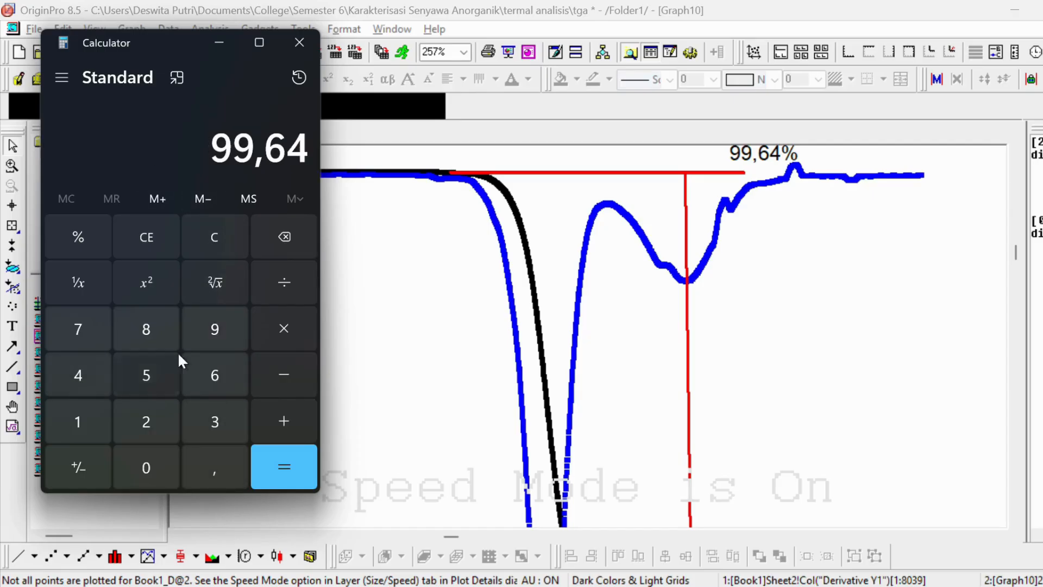
click(284, 374)
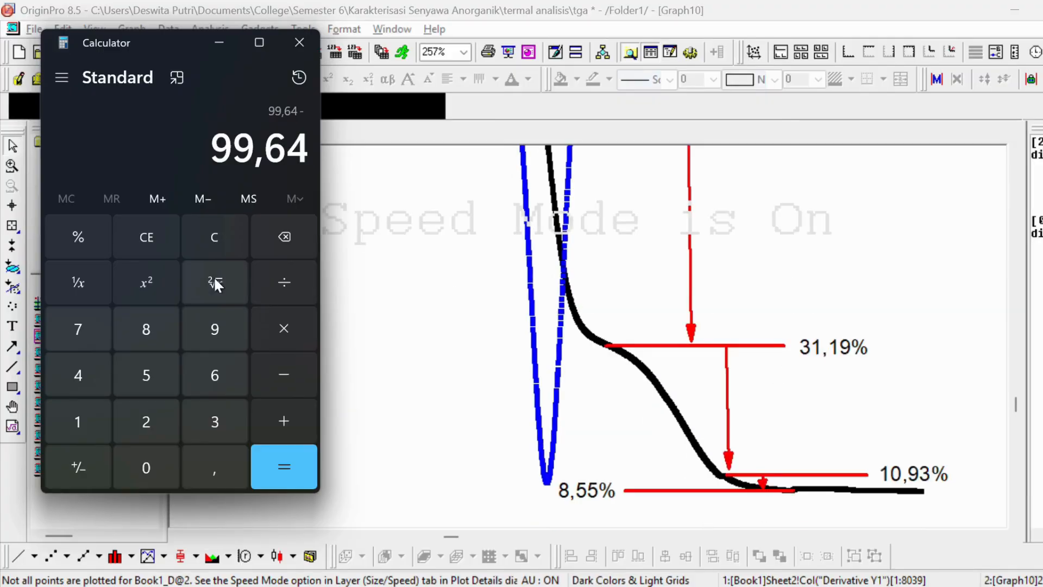
text(31)
click(219, 460)
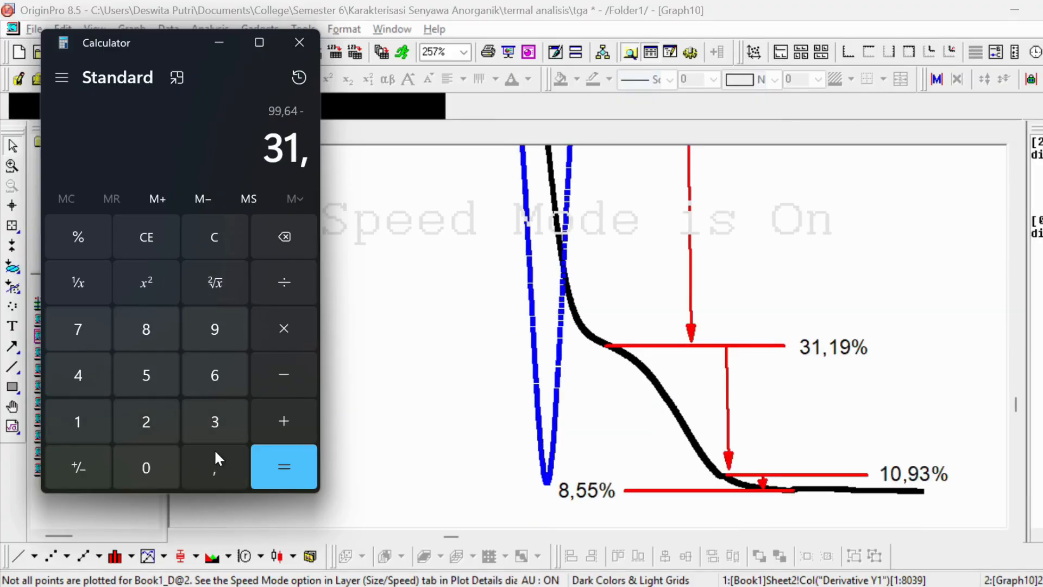
text(19)
click(278, 461)
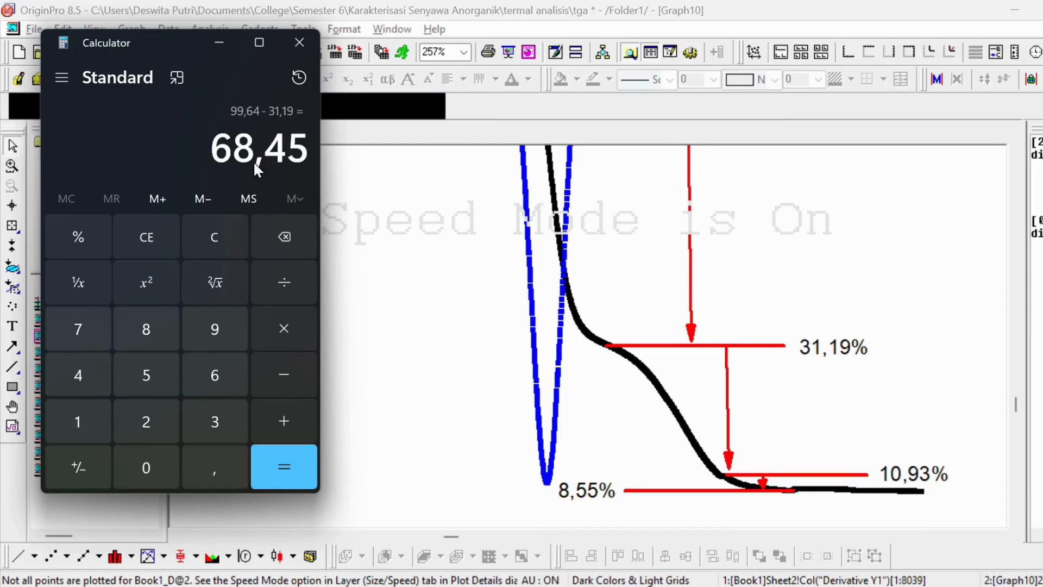
drag(318, 159, 209, 163)
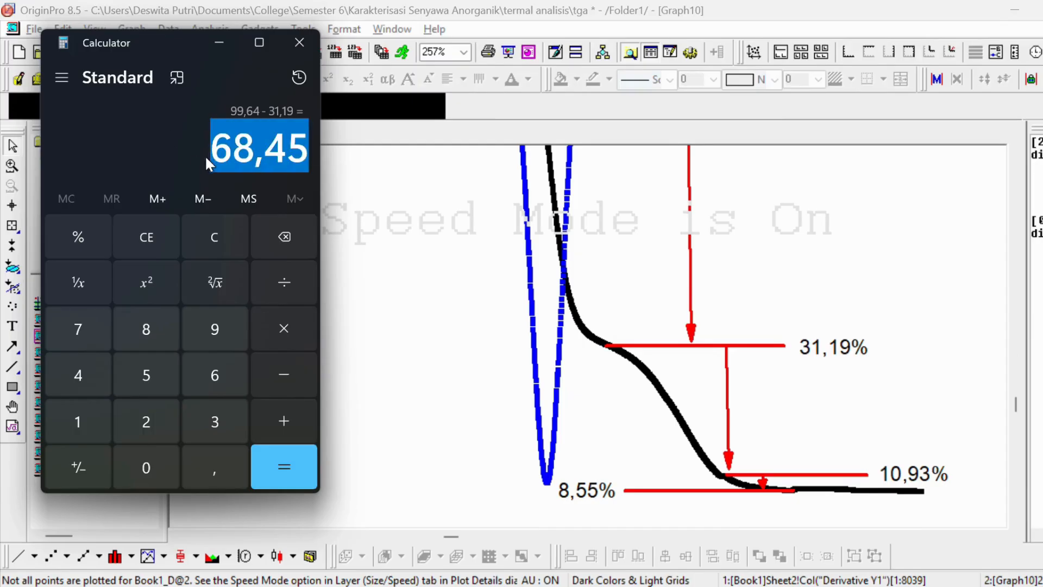
Switch back to OriginPro and add the text label "68,45%" beside the long arrow above the "31,19%" guide line
click(808, 188)
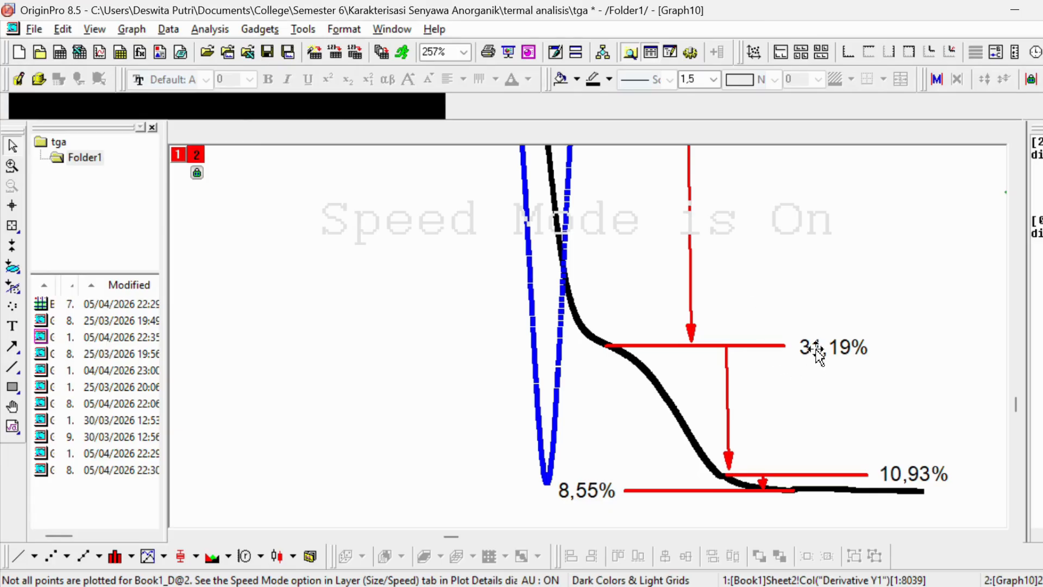
click(22, 323)
scroll(719, 321, up, 2)
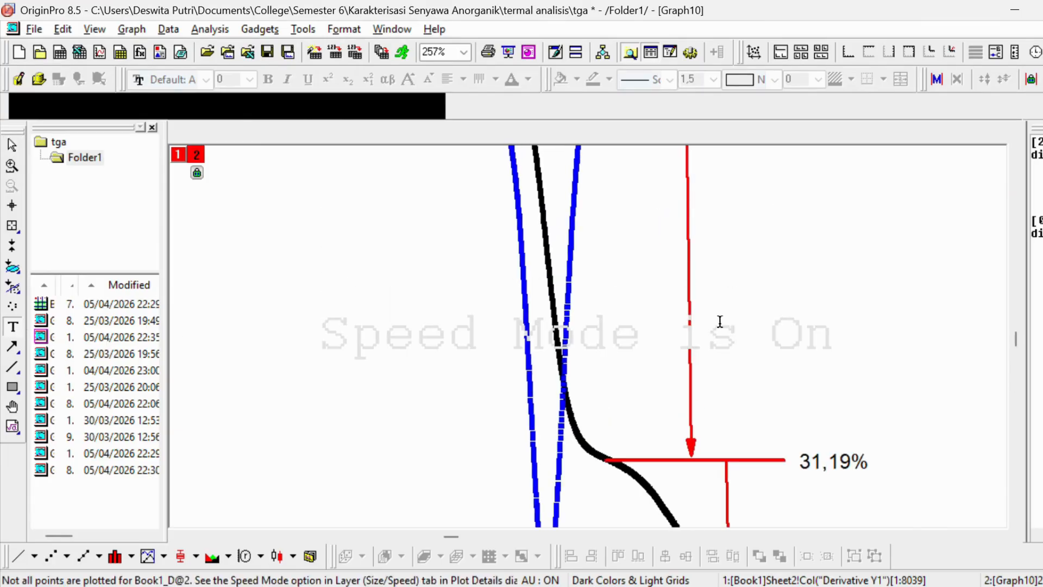
click(719, 255)
text(68,45)
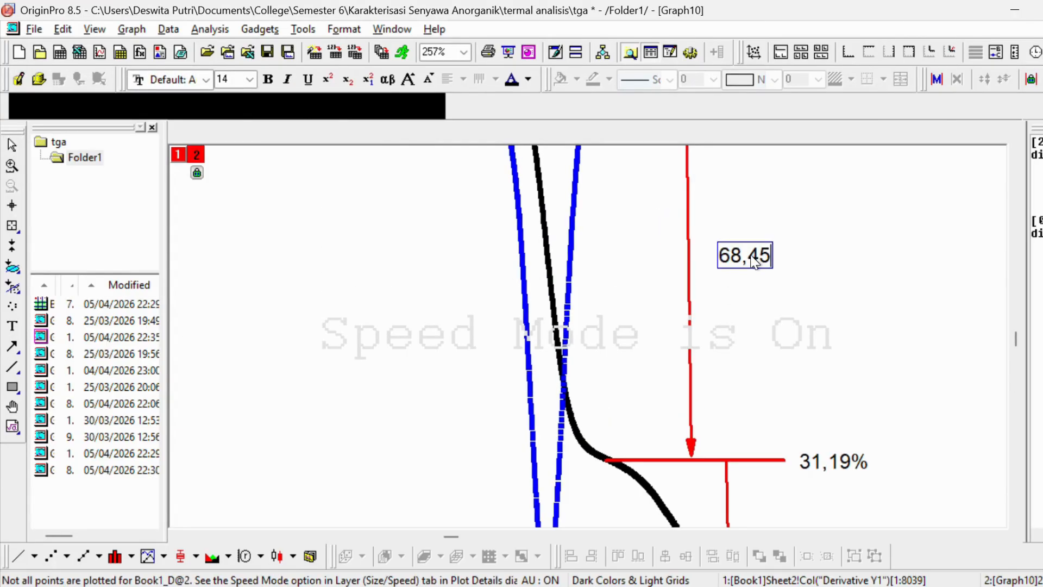
text(%)
click(804, 262)
Switch to Calculator, calculate the second weight loss as 31,19 minus 10,93, and copy the result
scroll(813, 263, down, 3)
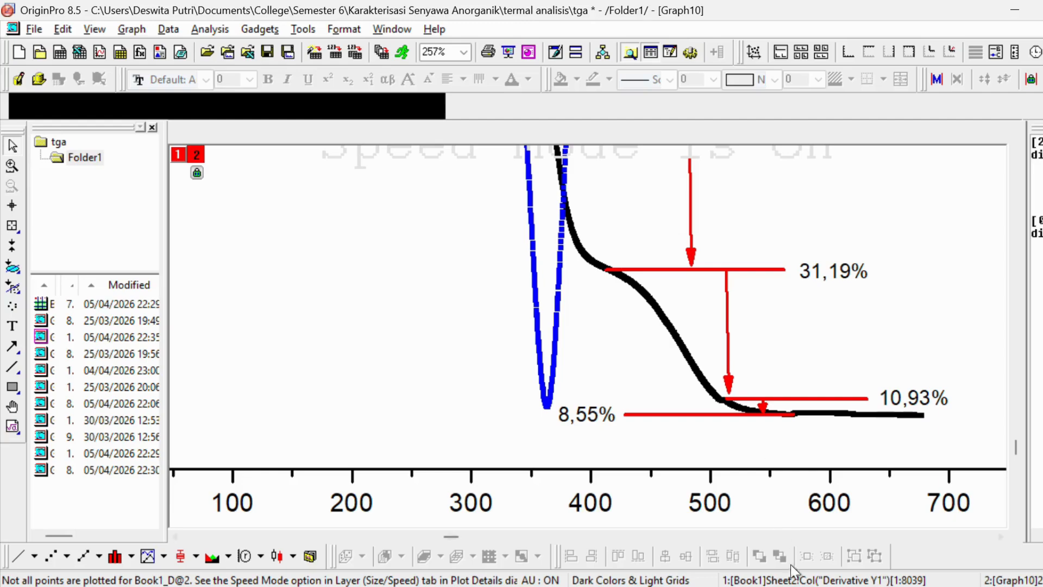
click(787, 585)
click(125, 241)
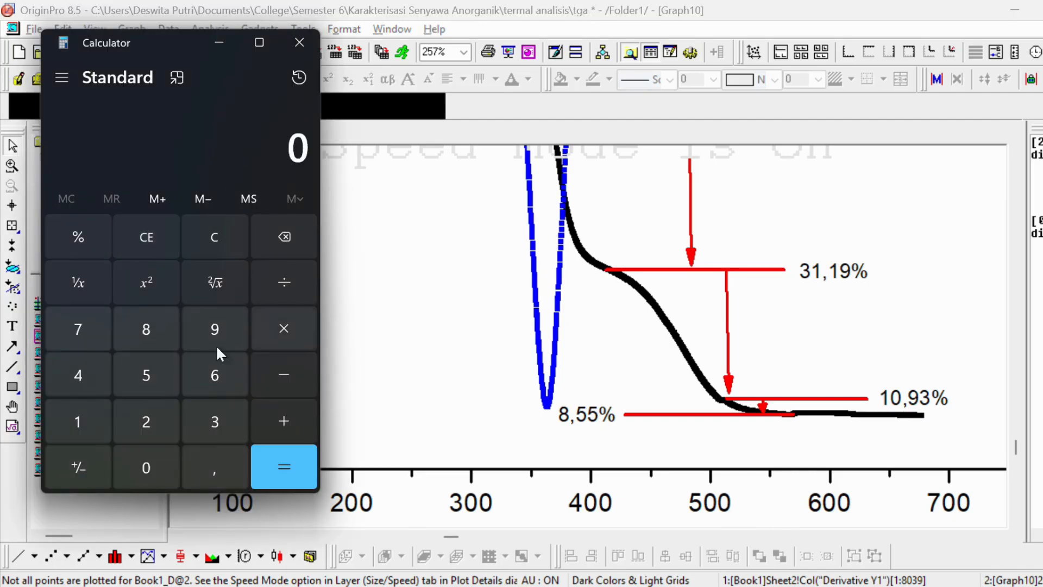
text(31,19)
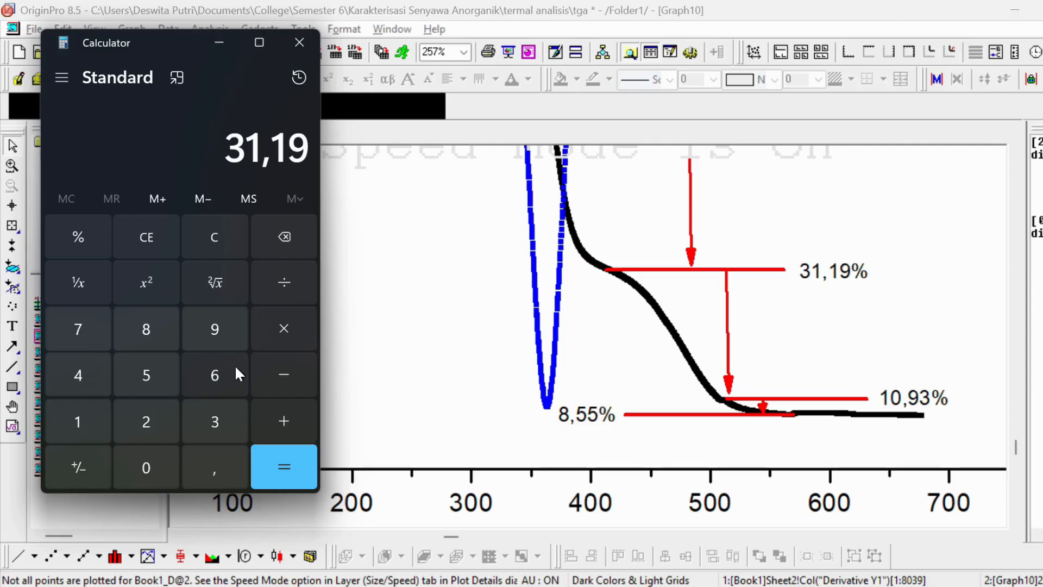
click(280, 377)
click(78, 421)
click(142, 463)
click(205, 463)
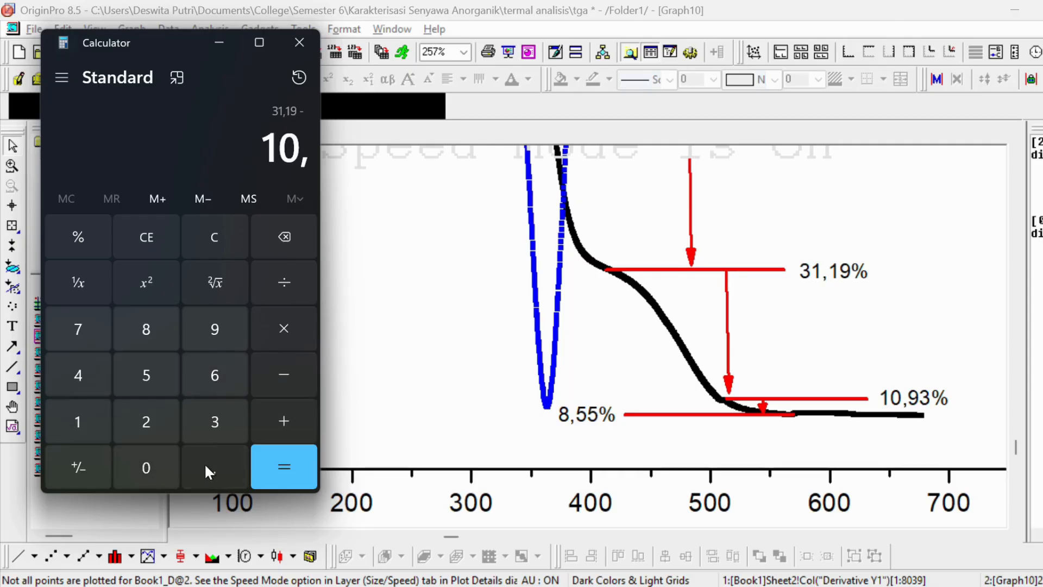
click(215, 329)
click(214, 405)
click(278, 454)
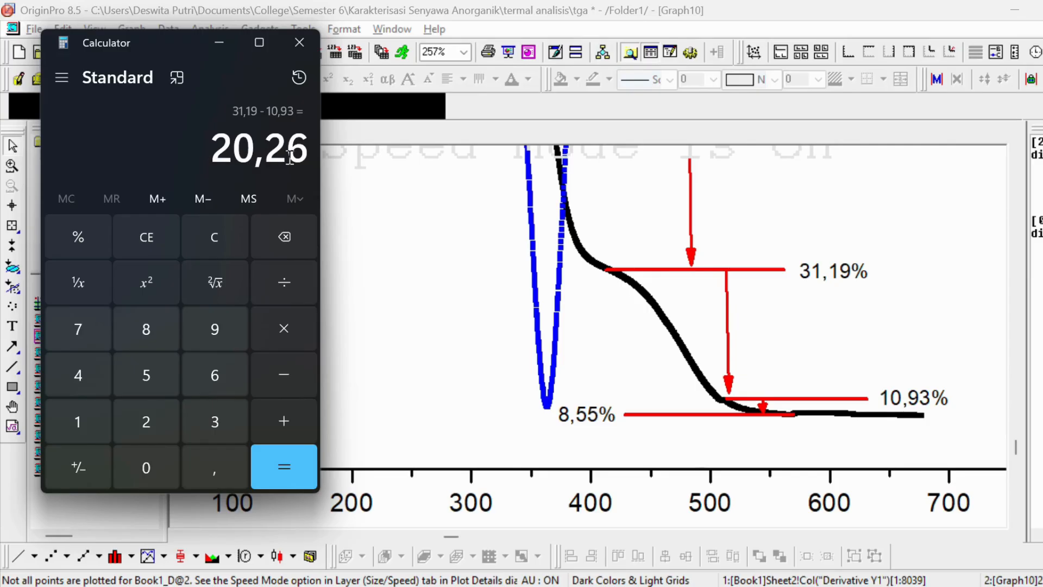
drag(304, 152, 220, 154)
key(ctrl+c)
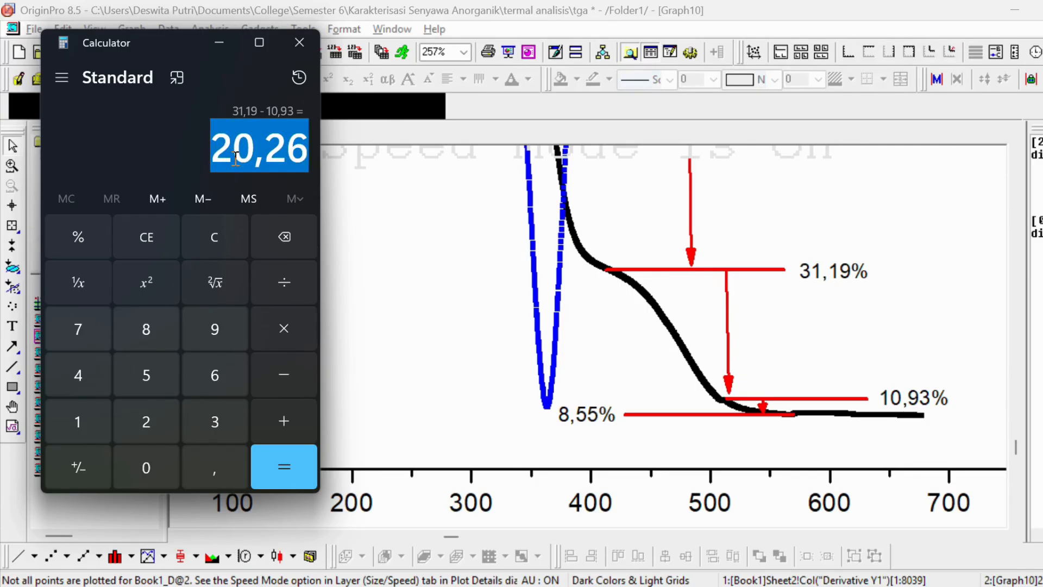
Return to OriginPro and add the text label "20,26%" beside the arrow between the "31,19%" and "10,93%" guide lines
click(814, 273)
click(314, 333)
click(11, 327)
click(758, 331)
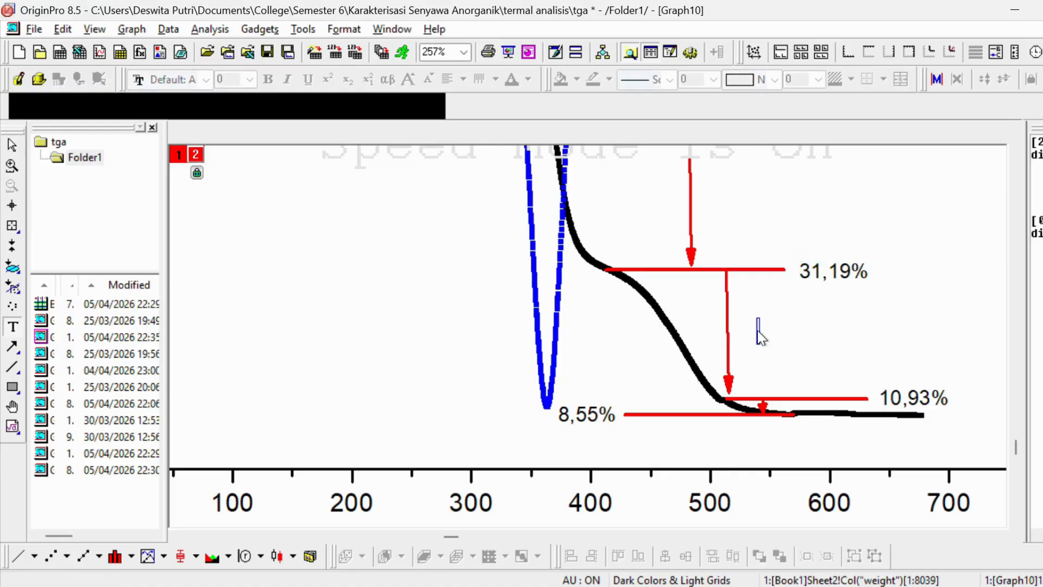
key(ctrl+v)
text(%)
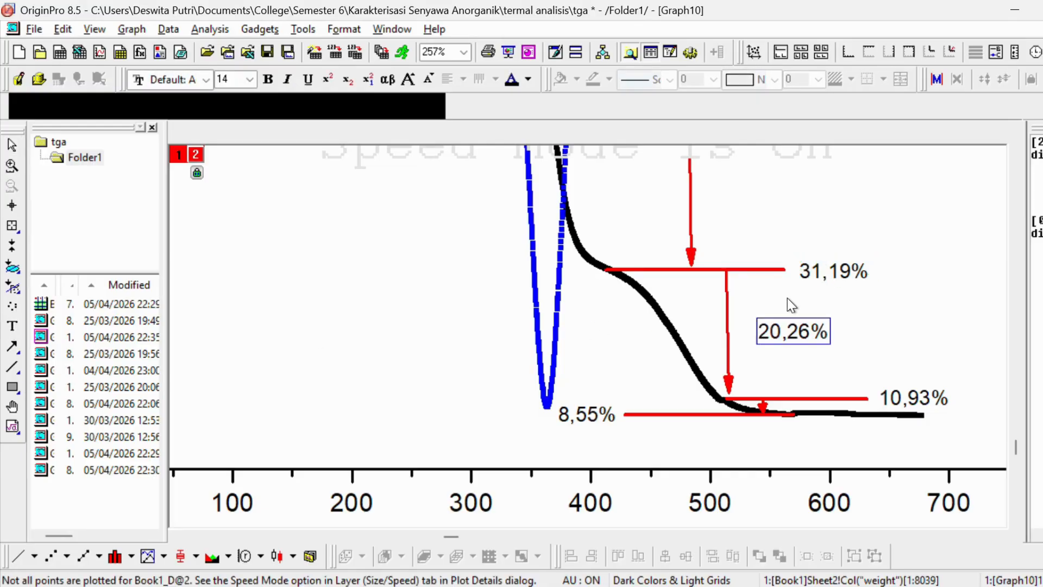
click(11, 330)
Switch to Calculator, calculate the third weight loss as 10,93 minus 8,55, and copy the result
key(alt+Tab)
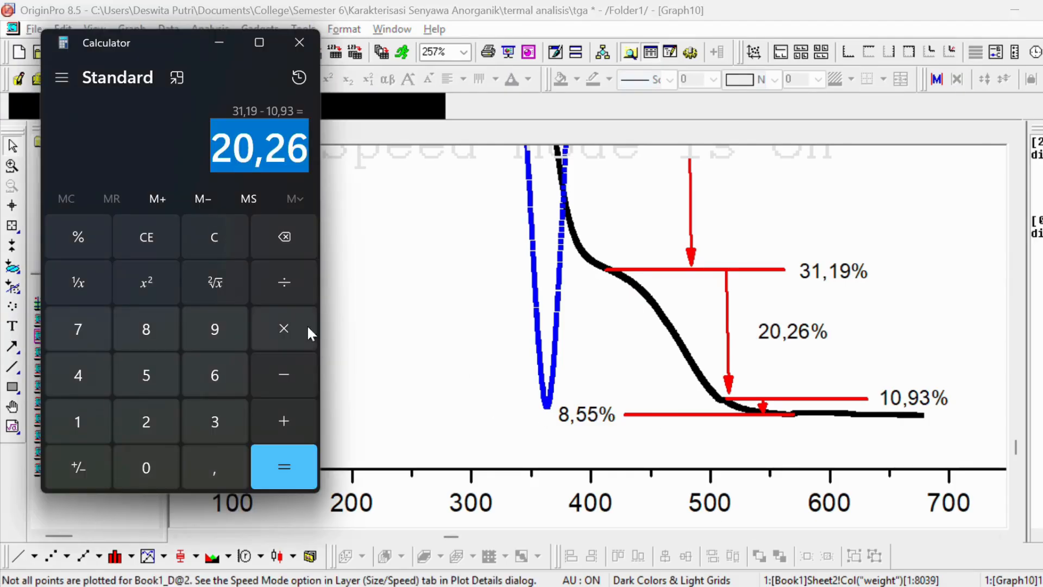
click(213, 242)
click(81, 427)
click(152, 465)
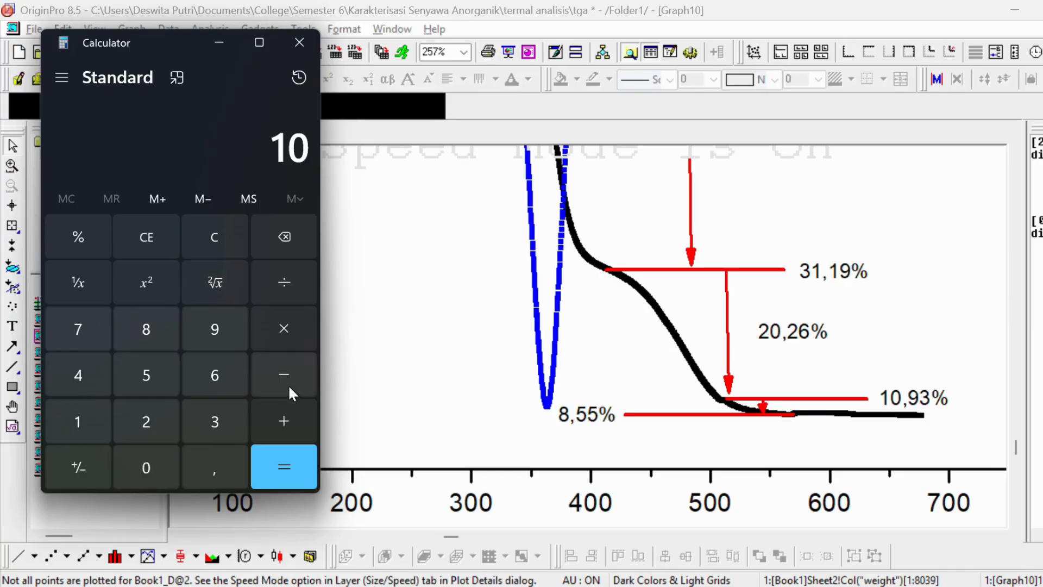
click(220, 463)
click(215, 329)
click(213, 412)
click(277, 380)
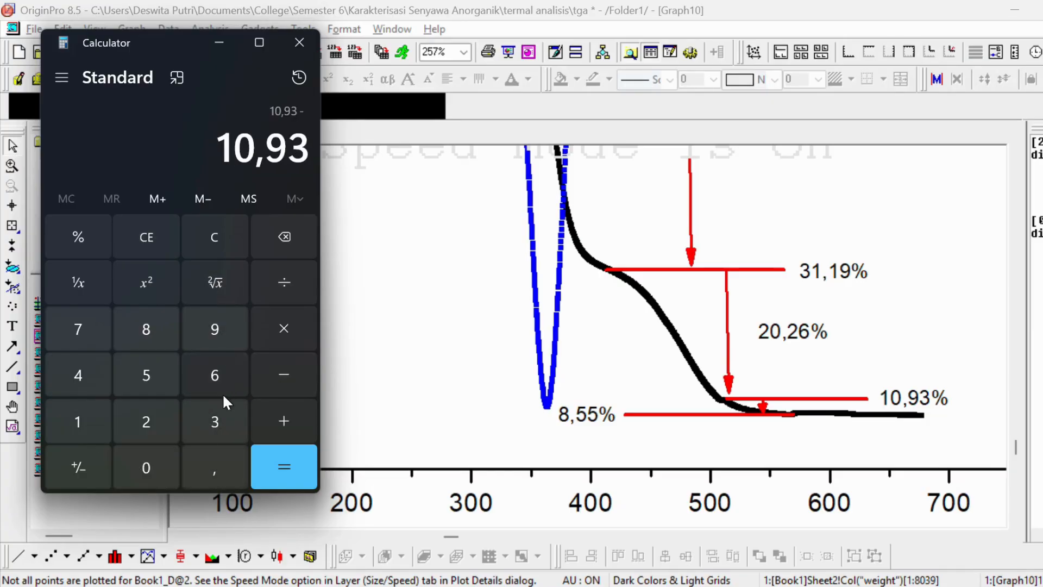
click(148, 333)
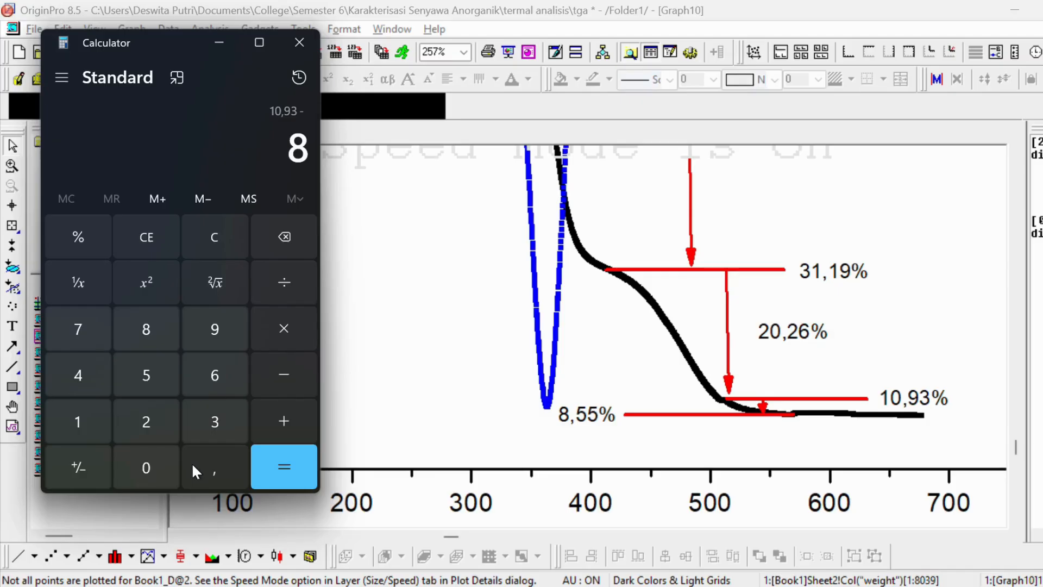
click(191, 462)
click(146, 375)
click(146, 375)
click(270, 450)
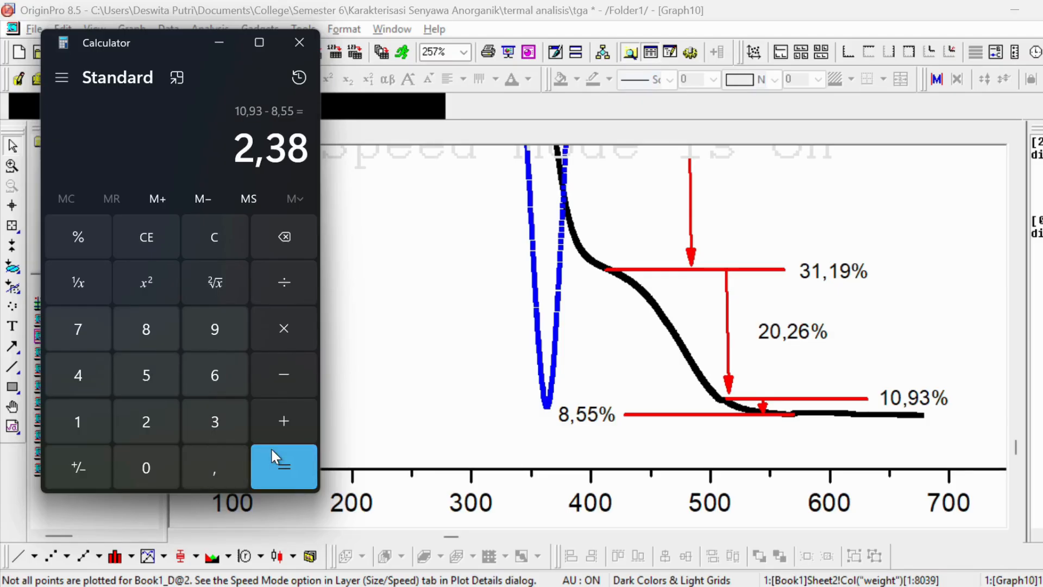
key(ctrl+c)
Return to OriginPro and add the text label "2,38%" near the short arrow, just above the "8,55%" guide line
click(219, 43)
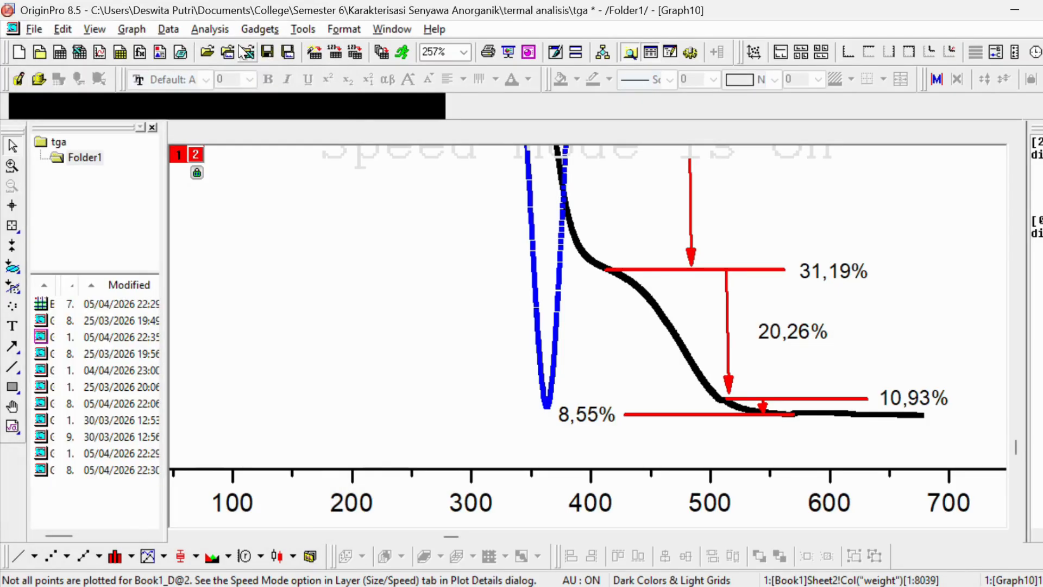
click(12, 326)
click(662, 400)
key(ctrl+v)
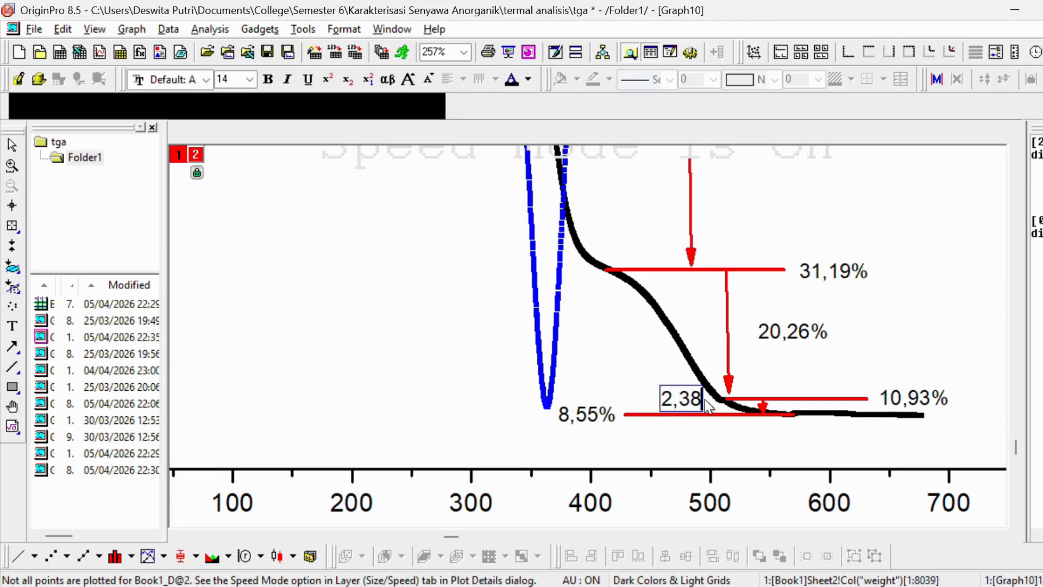
text(%)
click(973, 343)
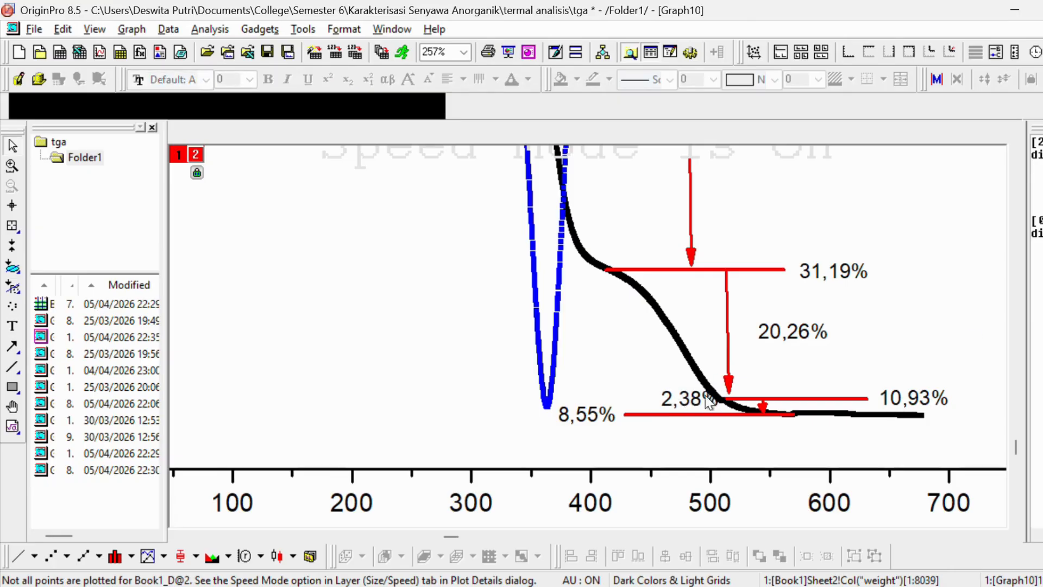
Move the "2,38%" label to slightly lower temperatures, clear of the black weight curve
double_click(706, 396)
drag(692, 397, 664, 396)
click(931, 319)
click(690, 401)
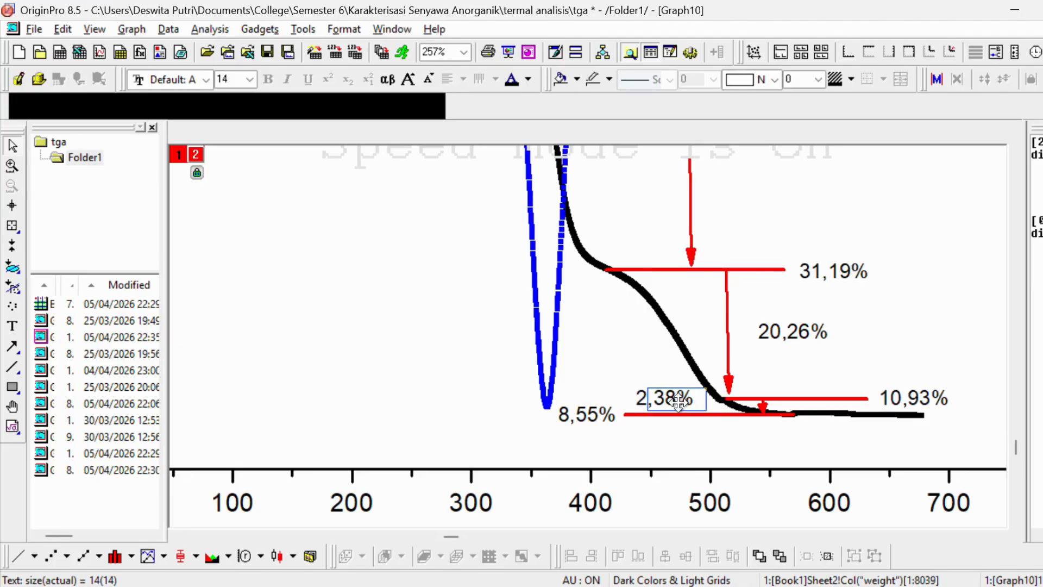
drag(678, 401, 679, 401)
Review the placement of the plateau and weight-loss labels along the red guide lines and arrows
scroll(823, 354, up, 5)
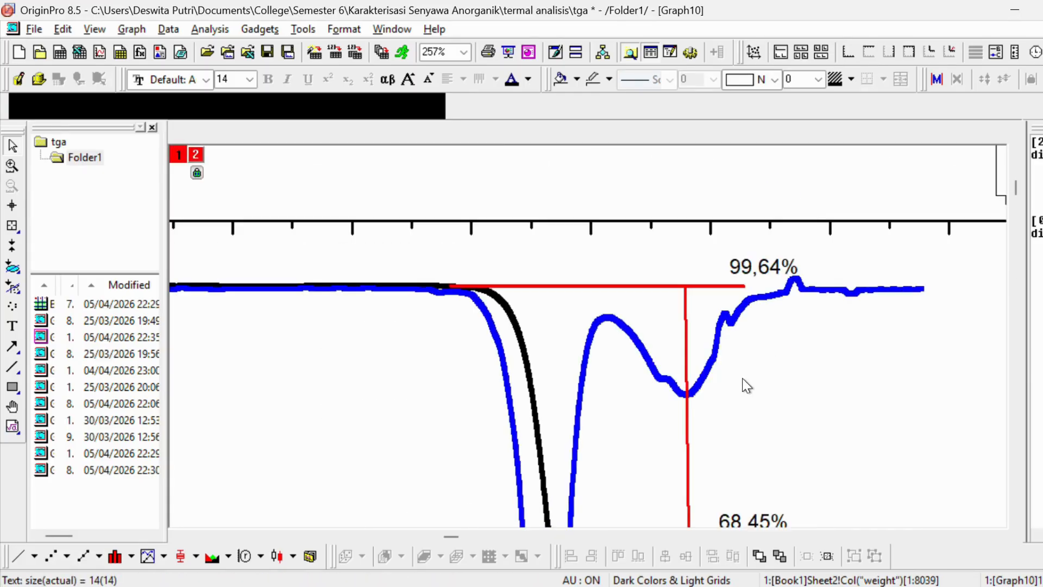
scroll(747, 383, down, 5)
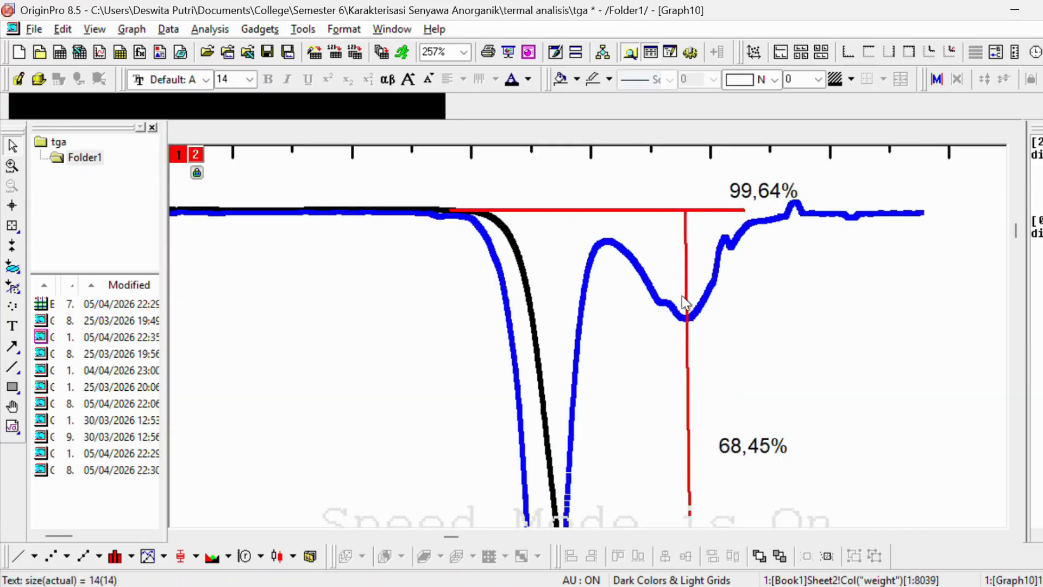
click(753, 256)
scroll(847, 252, up, 1)
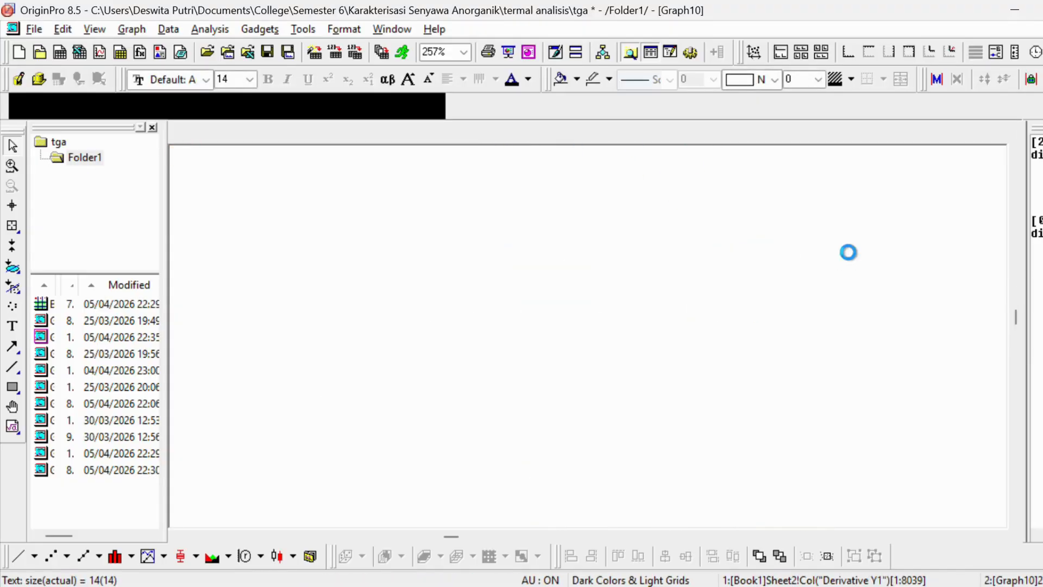
scroll(831, 288, down, 2)
scroll(820, 307, up, 5)
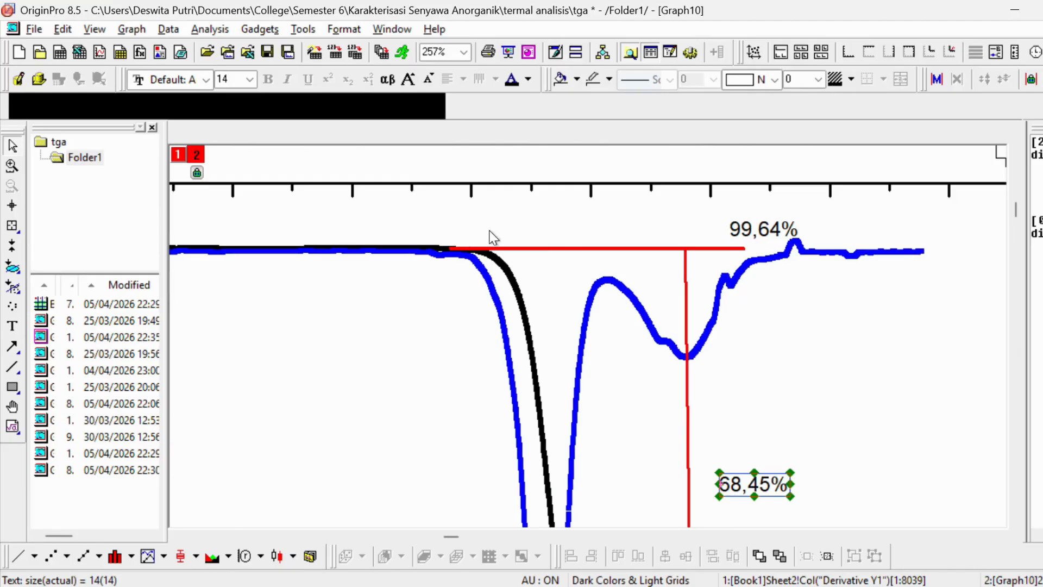
click(812, 397)
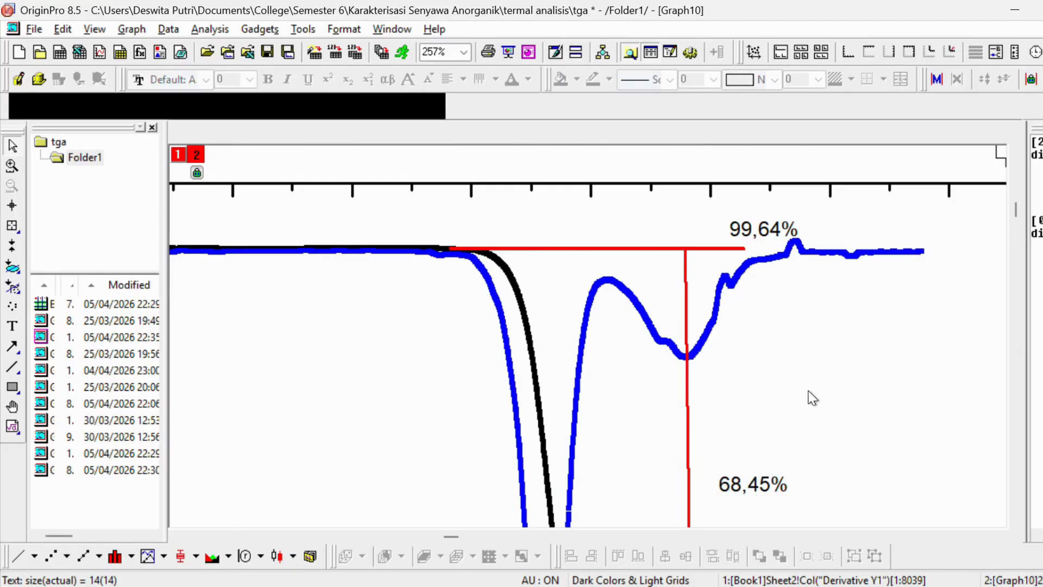
scroll(701, 398, down, 2)
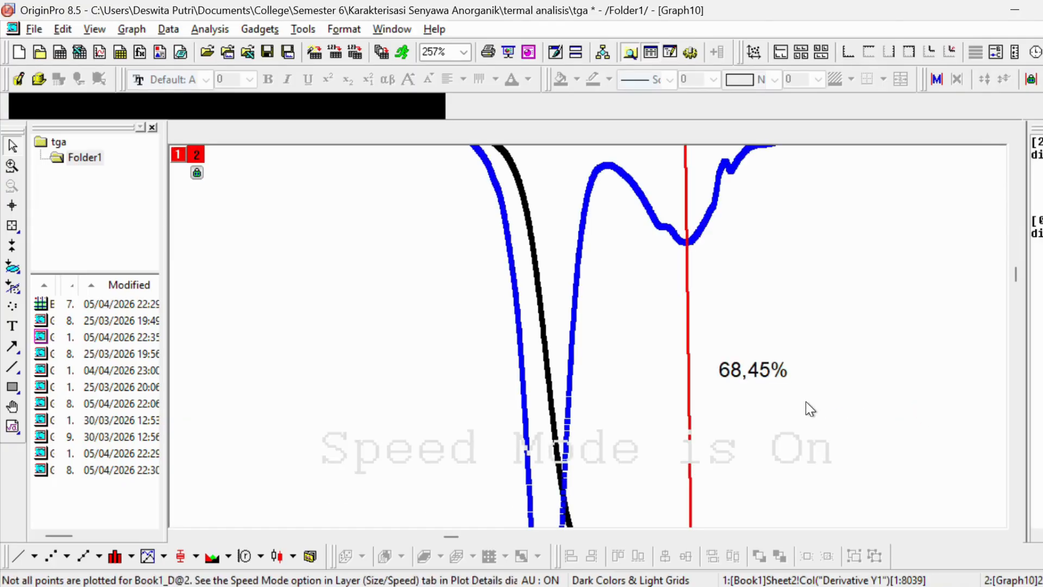
Review the weight-loss labels "68,45%", "20,26%" and "2,38%" against their red arrows and the plateau guide lines
scroll(708, 338, up, 2)
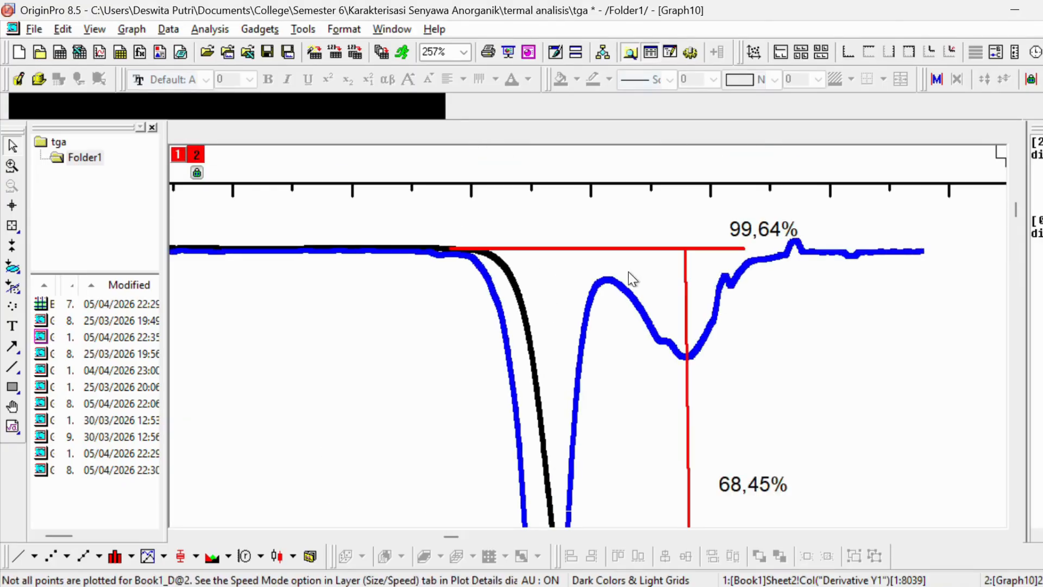
scroll(680, 278, down, 2)
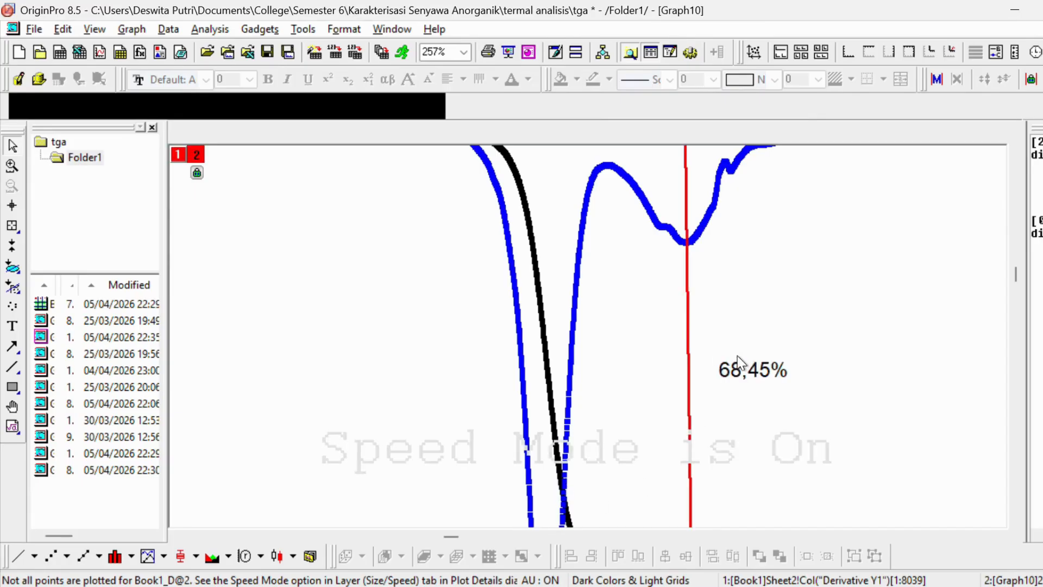
click(740, 369)
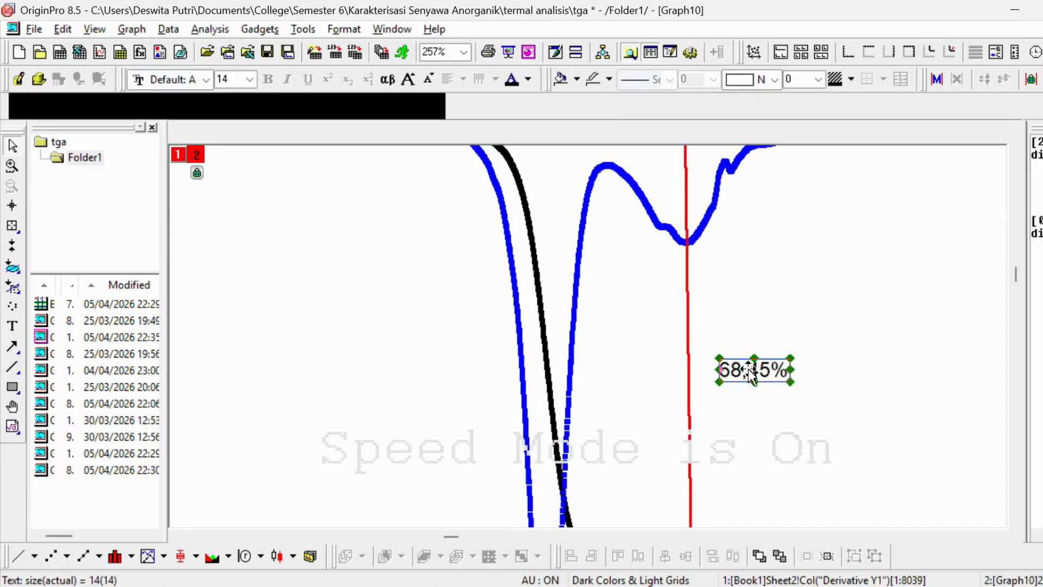
scroll(747, 367, down, 1)
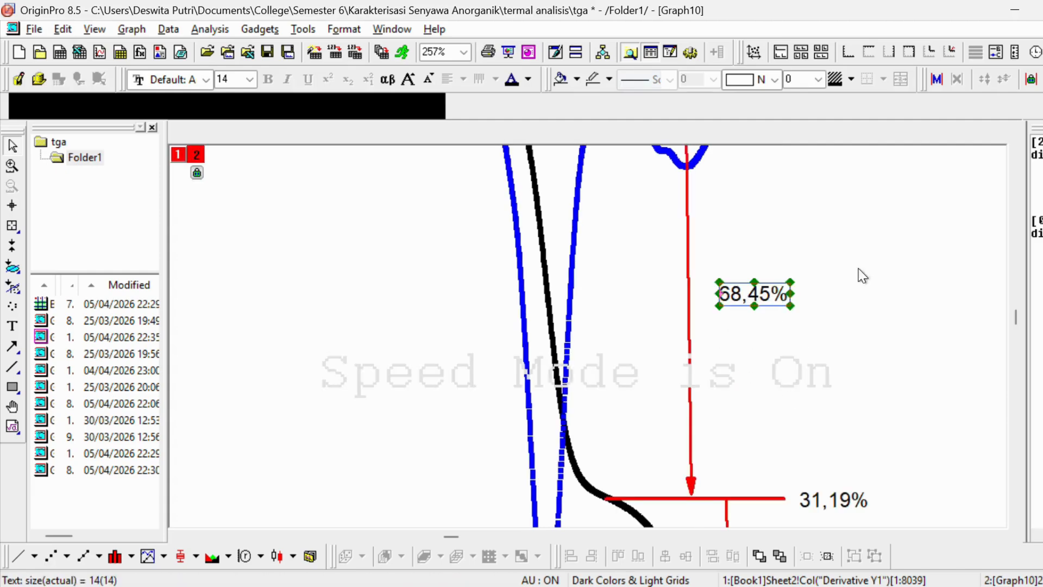
scroll(736, 340, down, 2)
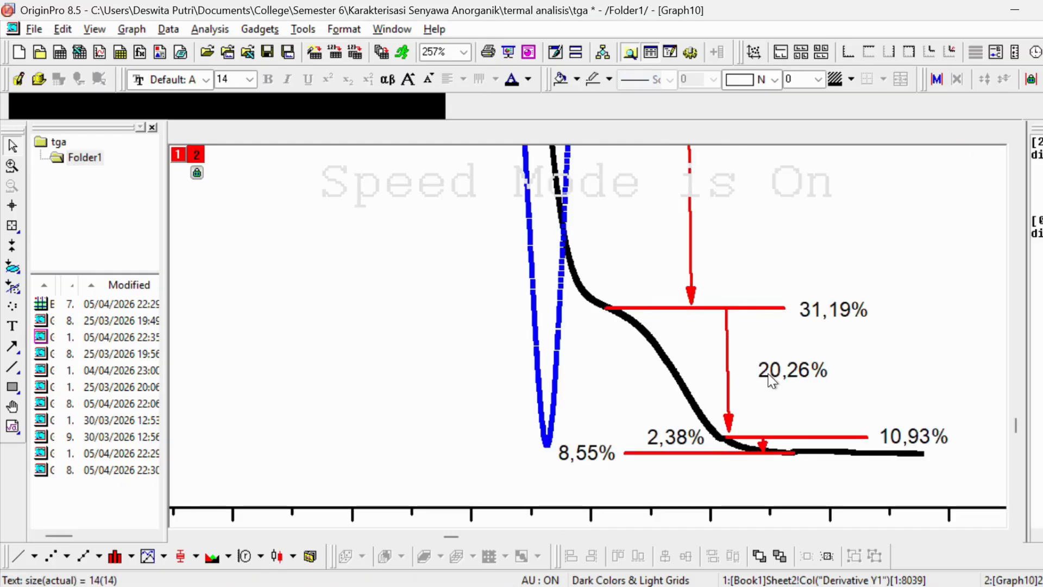
click(790, 379)
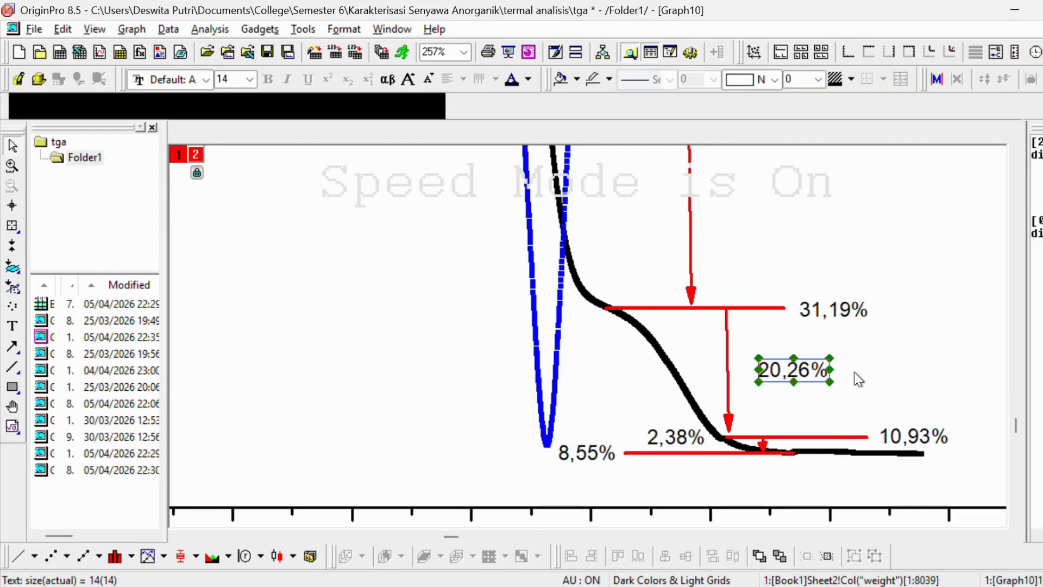
scroll(664, 433, down, 1)
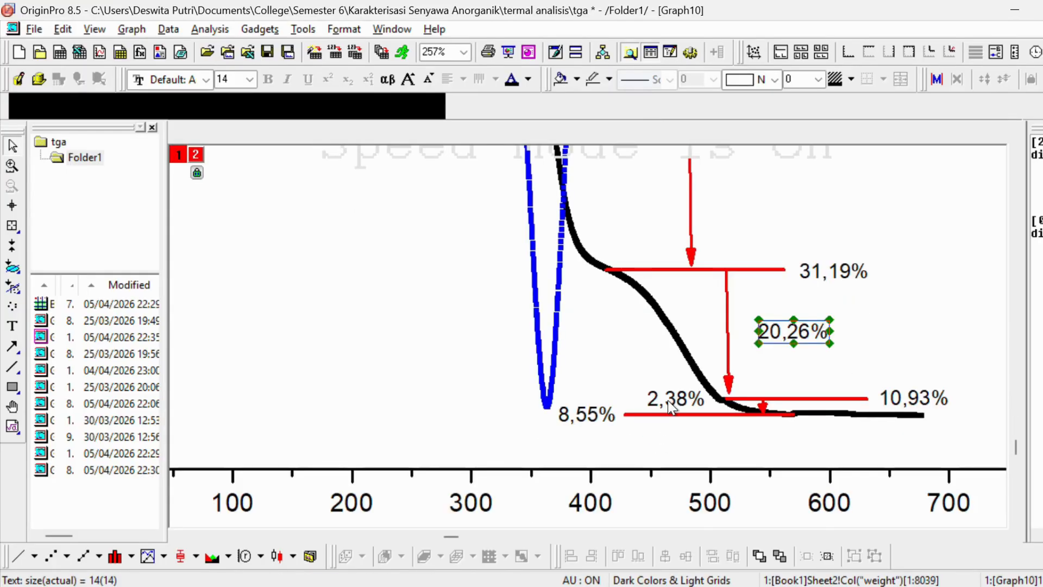
click(668, 400)
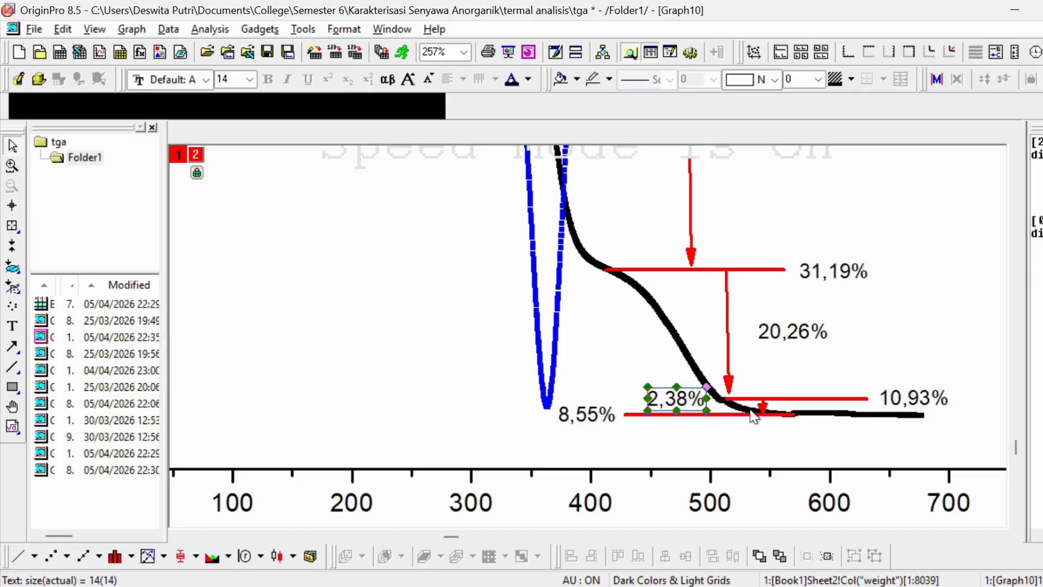
click(774, 383)
Examine the black weight curve and blue derivative curve from the "99,64%" plateau down to the "8,55%" guide line
scroll(701, 404, up, 6)
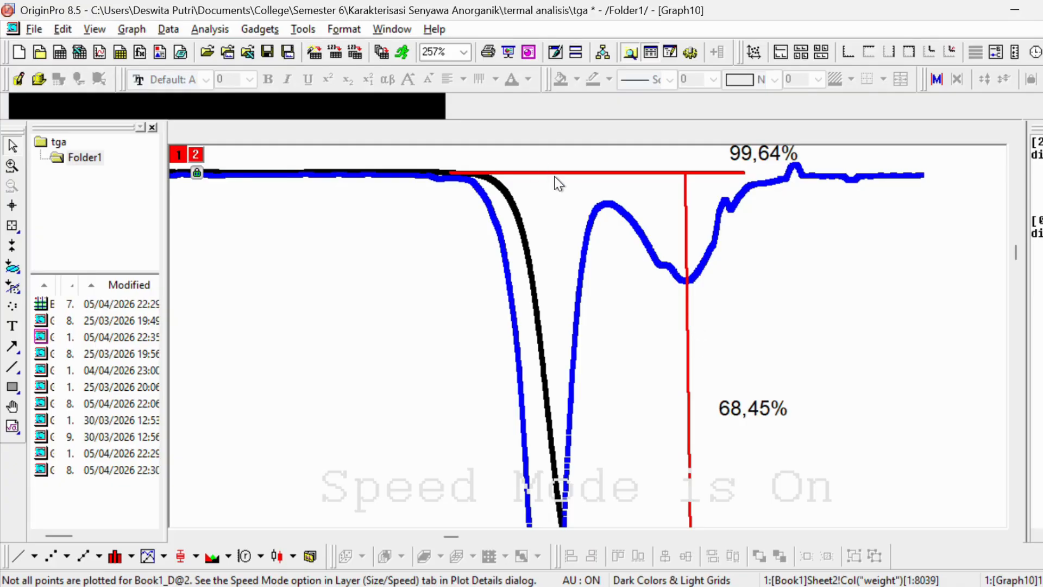
scroll(554, 176, down, 3)
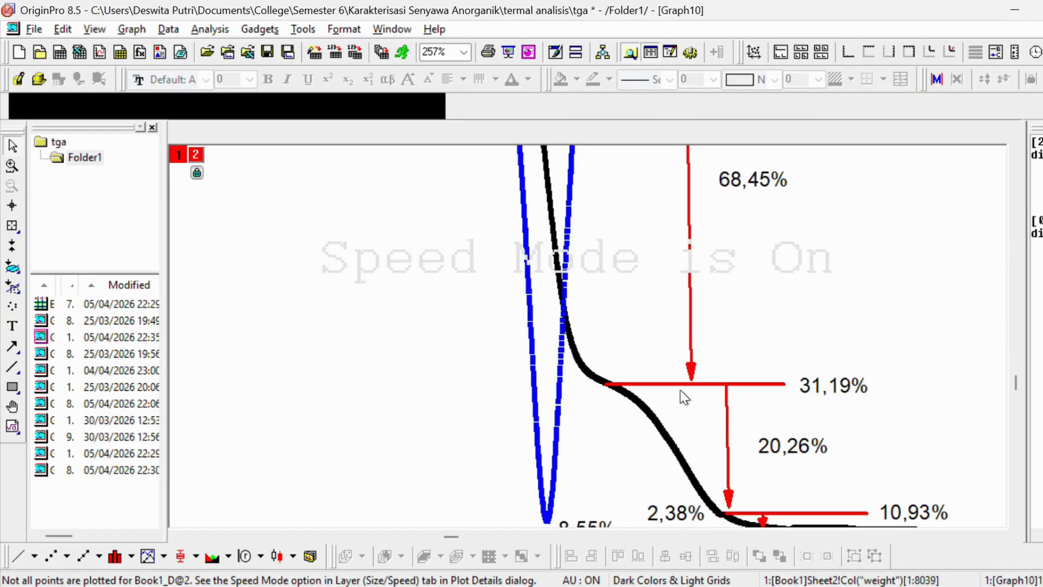
scroll(792, 517, up, 3)
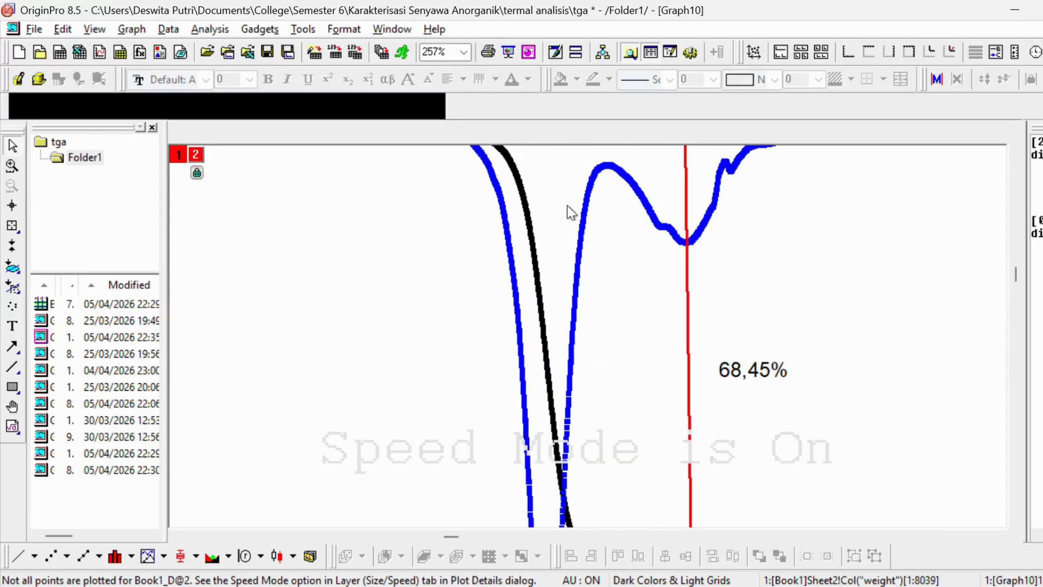
scroll(568, 190, down, 3)
scroll(652, 326, up, 1)
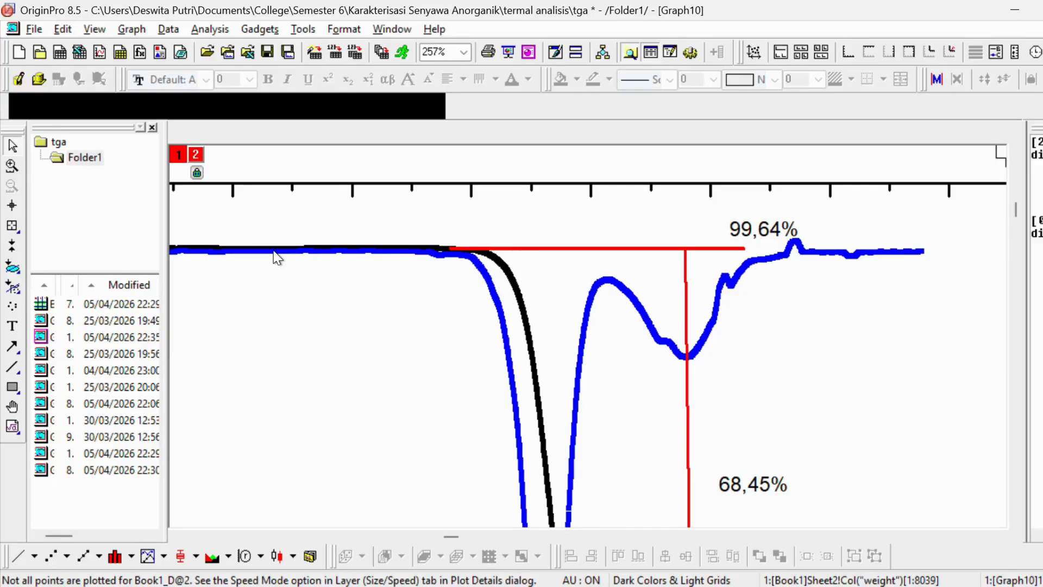
scroll(457, 262, down, 7)
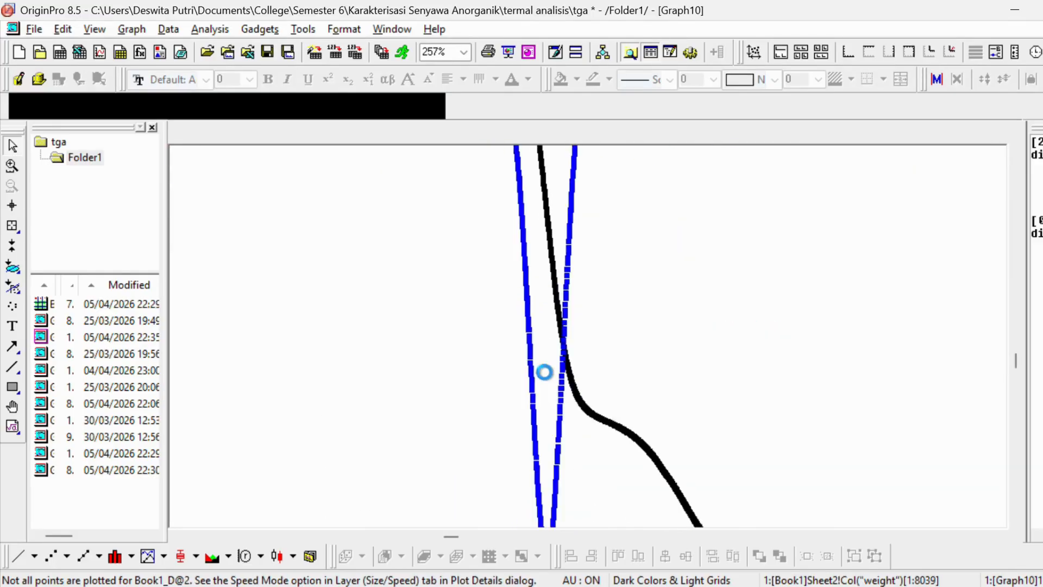
scroll(544, 372, down, 2)
scroll(589, 360, up, 3)
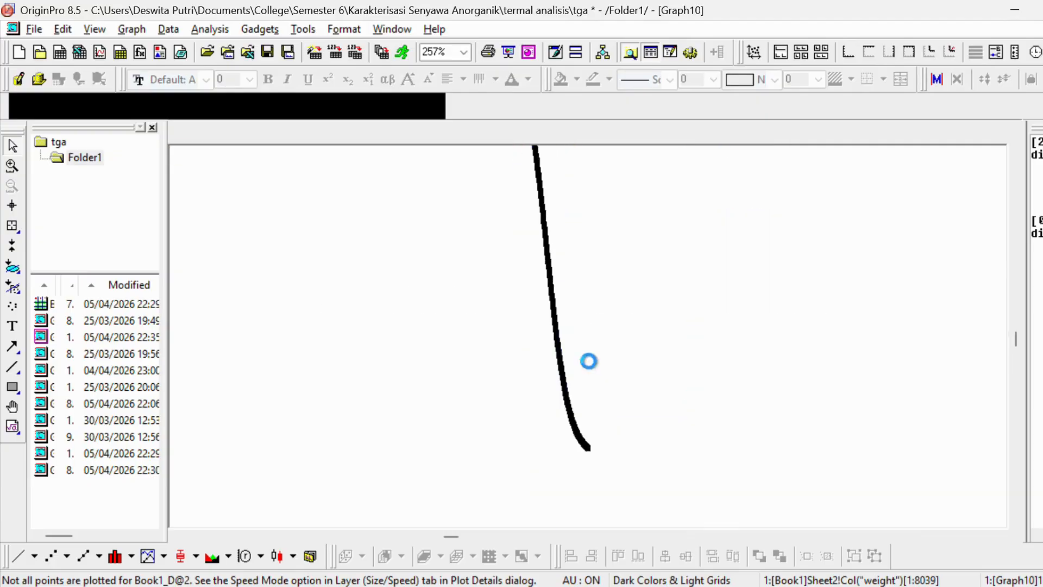
scroll(568, 407, down, 4)
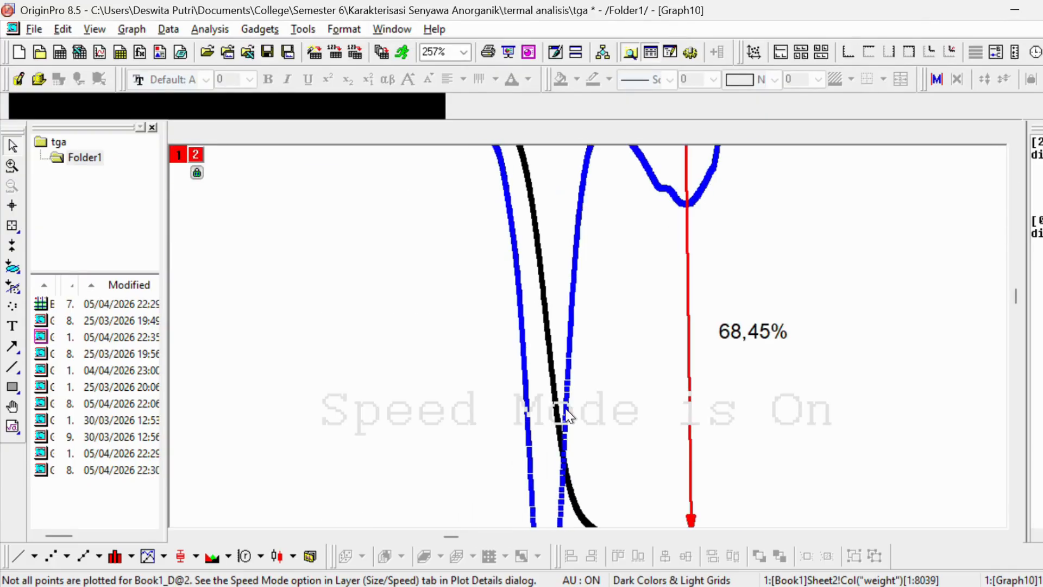
scroll(567, 414, up, 1)
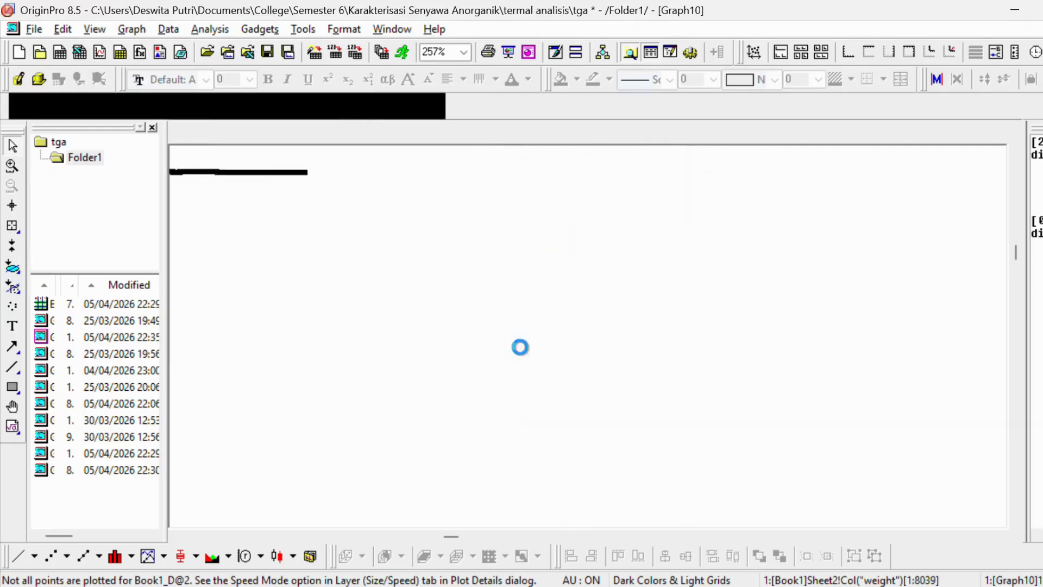
scroll(553, 390, up, 2)
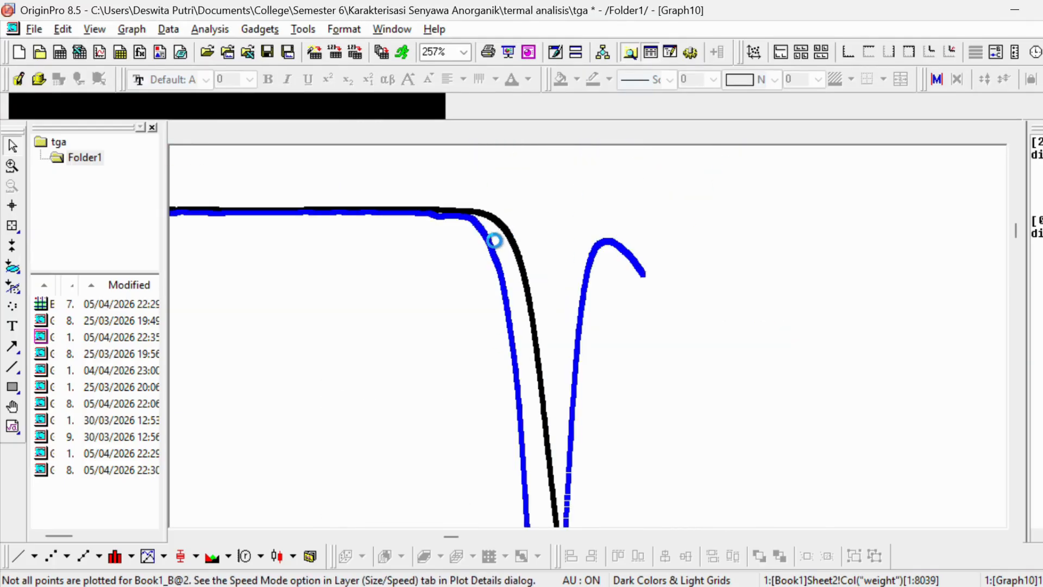
scroll(543, 432, down, 8)
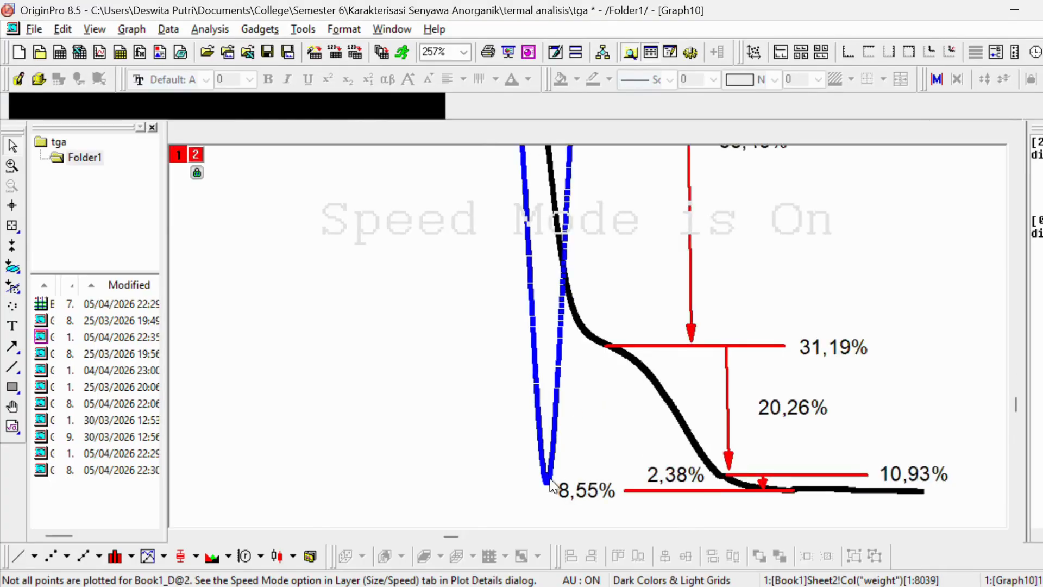
Compare the dips of the blue derivative curve with the weight-loss stages of the black curve
scroll(551, 481, up, 8)
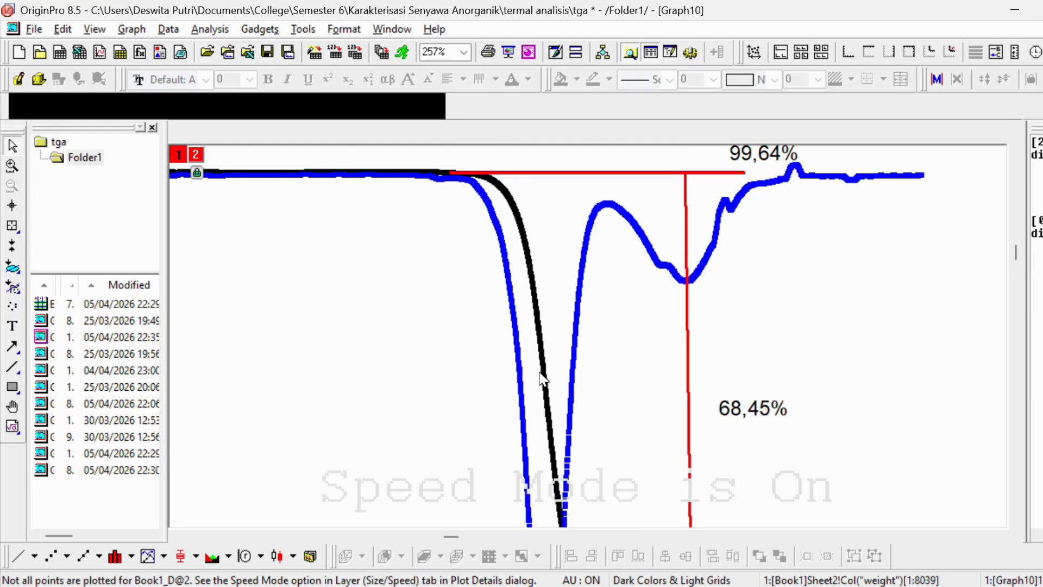
scroll(542, 377, down, 2)
scroll(528, 383, down, 2)
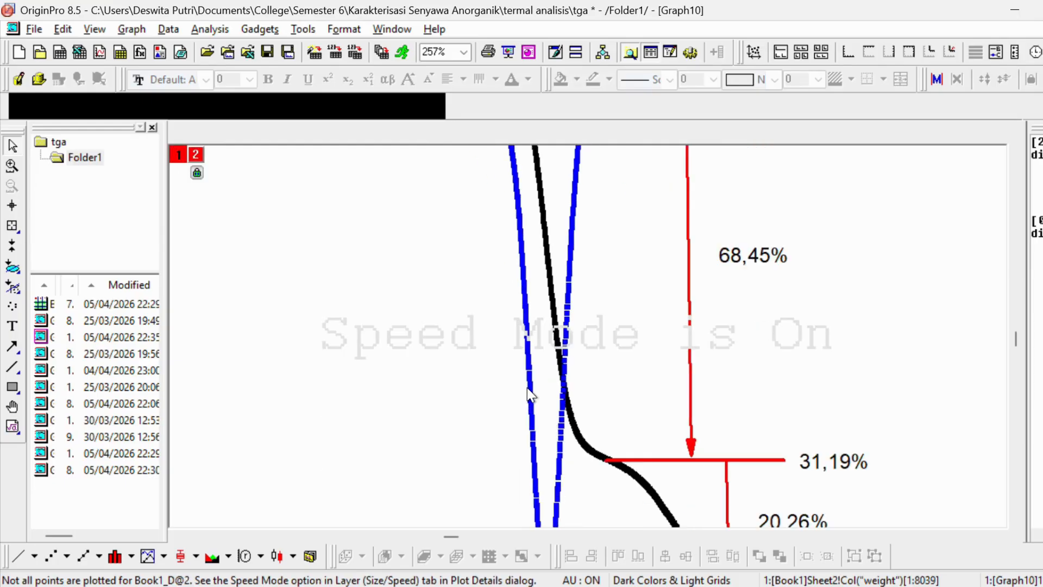
scroll(529, 394, up, 6)
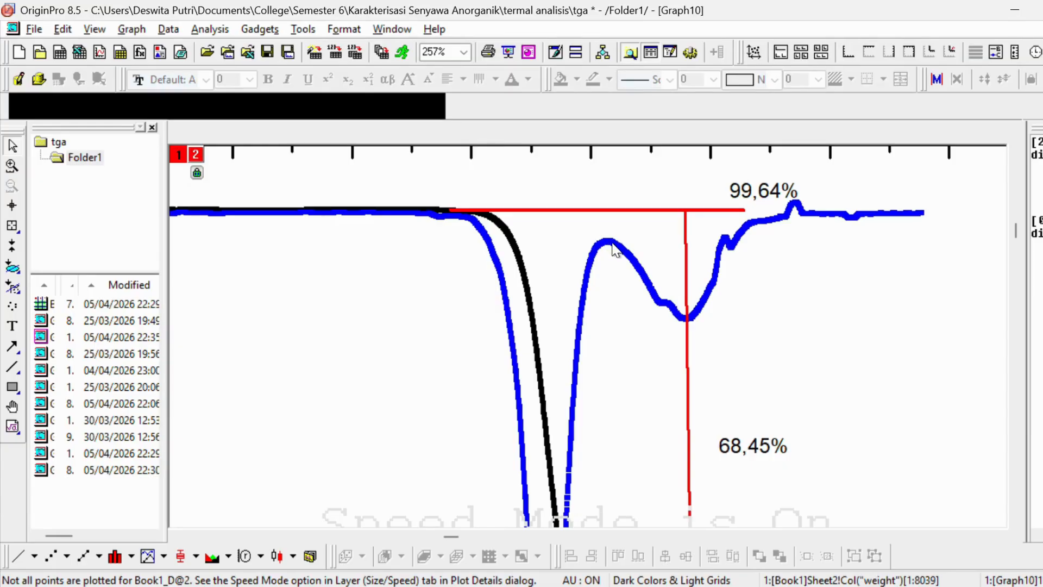
scroll(614, 250, down, 5)
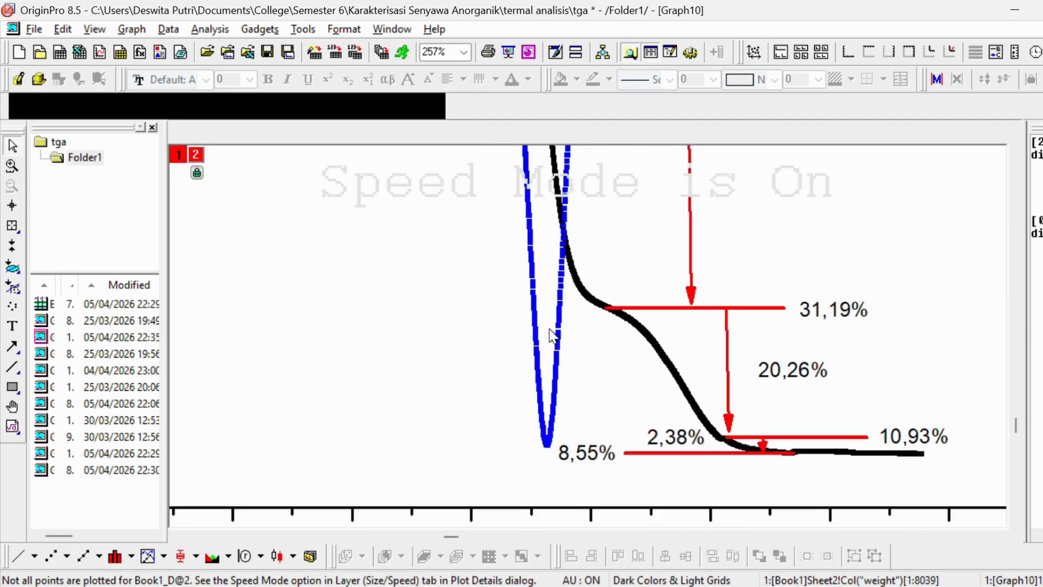
scroll(545, 279, up, 6)
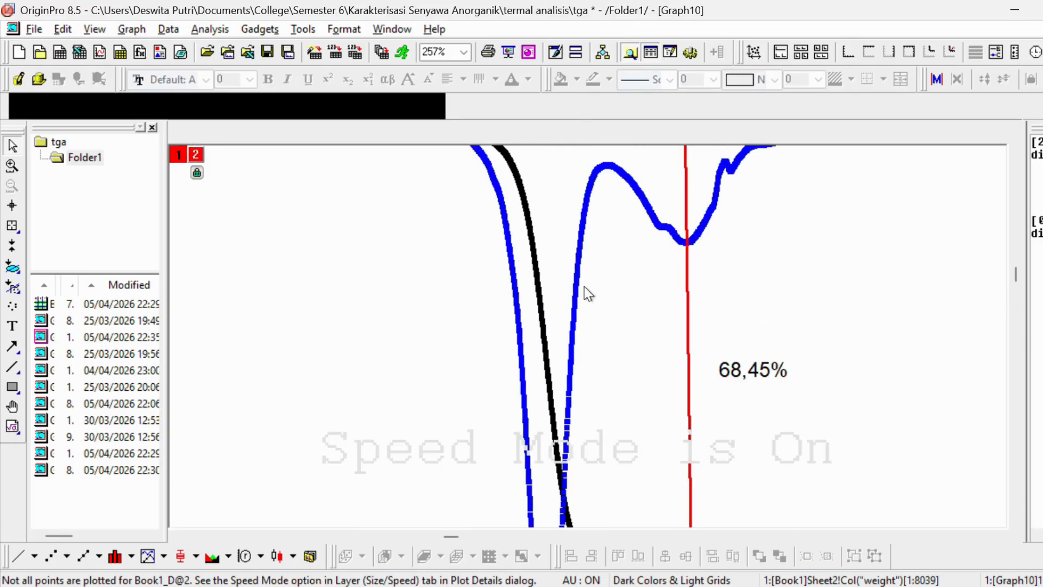
scroll(599, 252, up, 2)
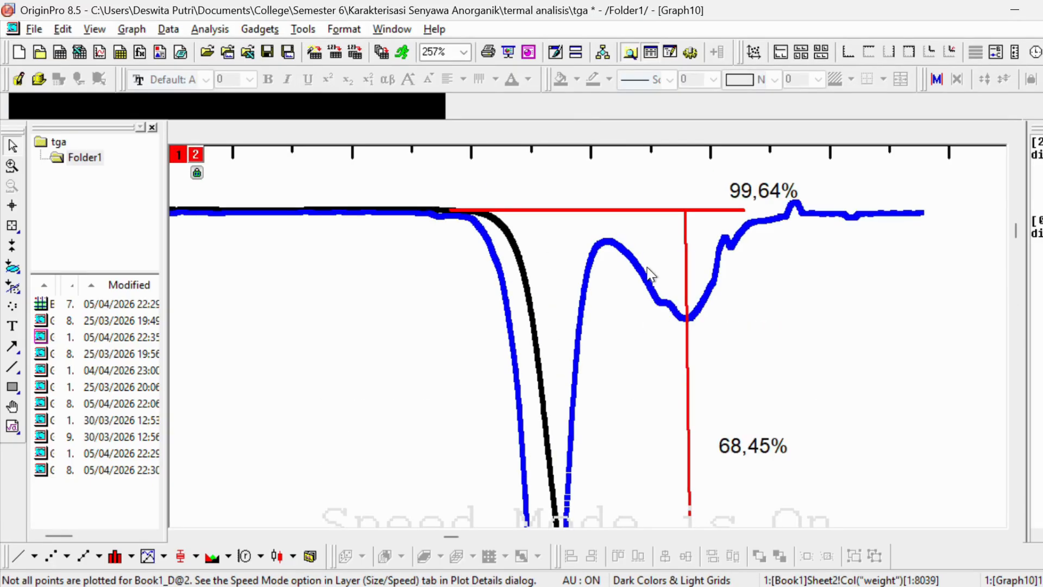
scroll(690, 280, down, 8)
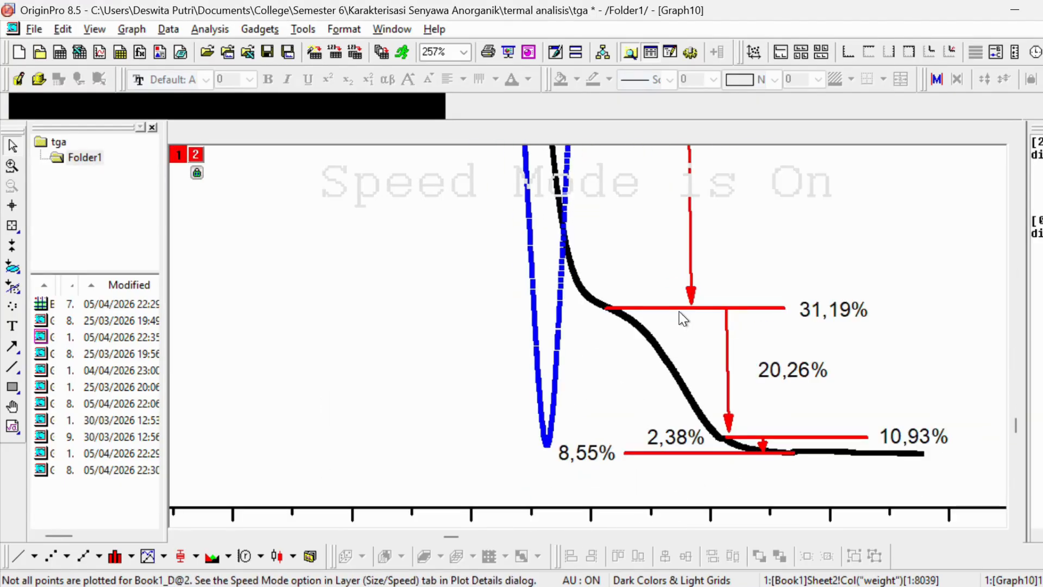
Inspect the curves around the first weight-loss arrow, and check the final stage's short arrow and "2,38%" label
scroll(683, 319, up, 7)
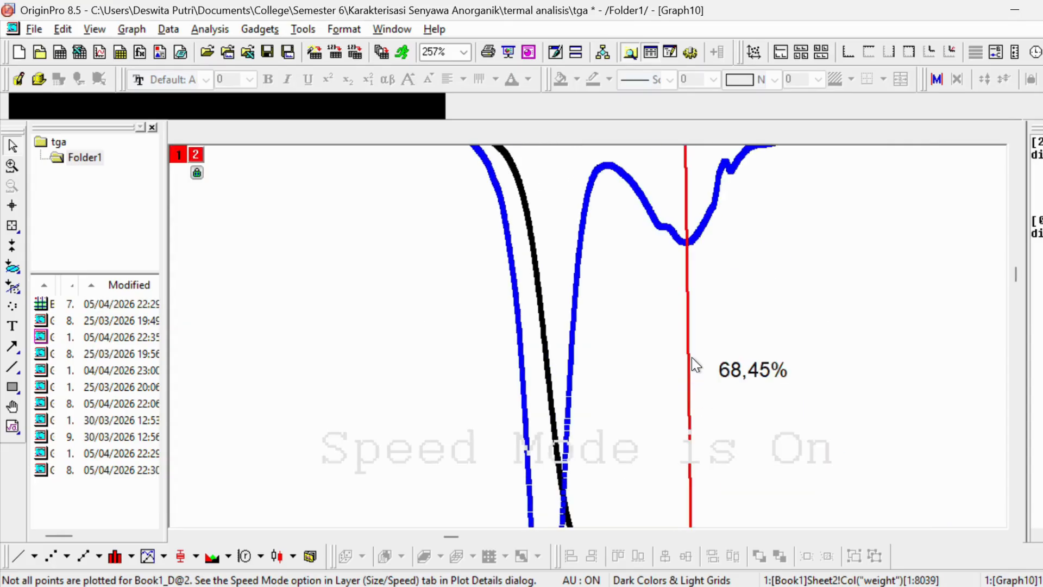
scroll(692, 363, up, 2)
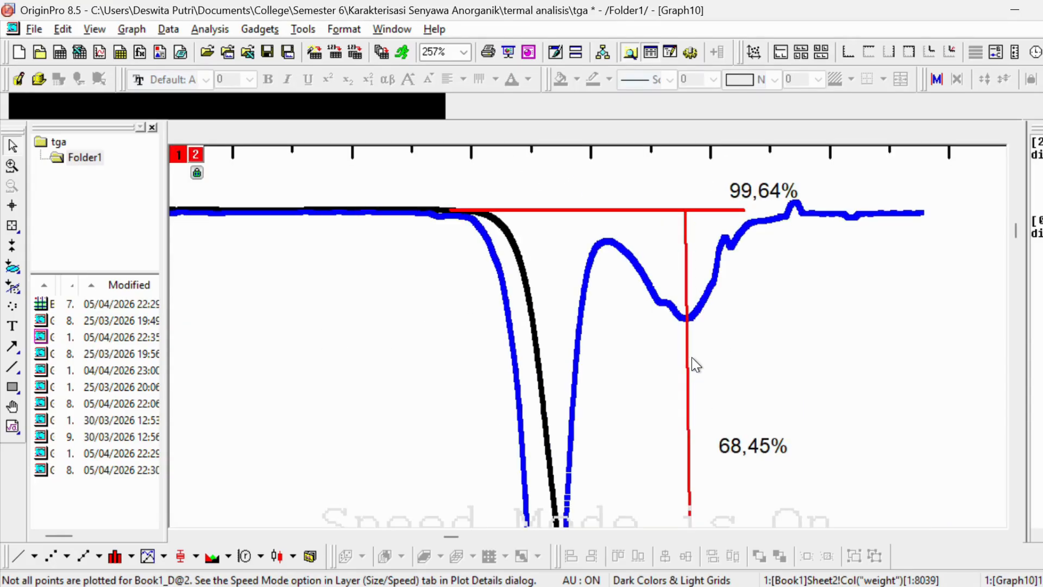
scroll(692, 357, up, 1)
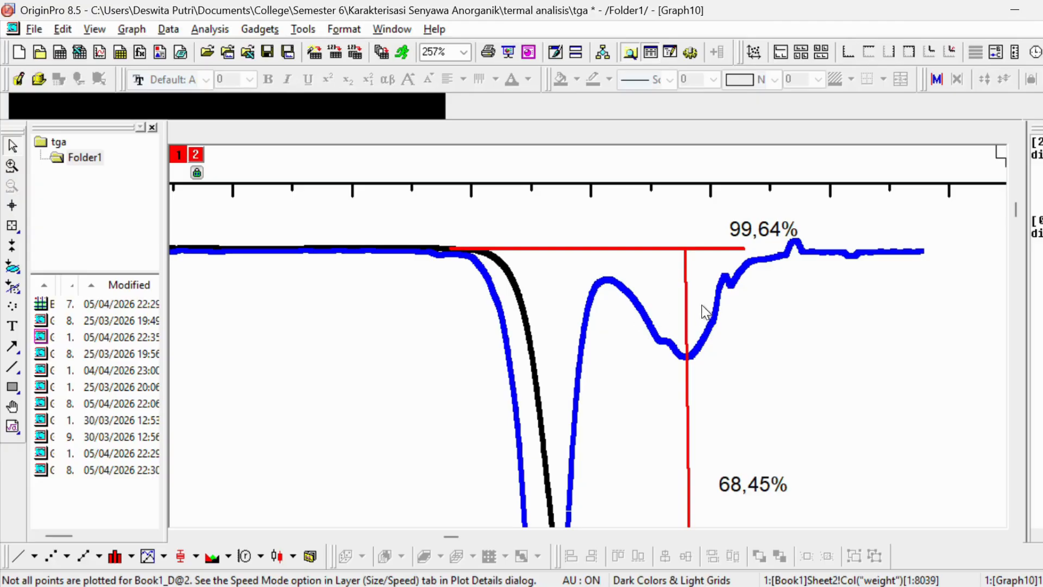
scroll(698, 310, up, 1)
scroll(706, 303, down, 2)
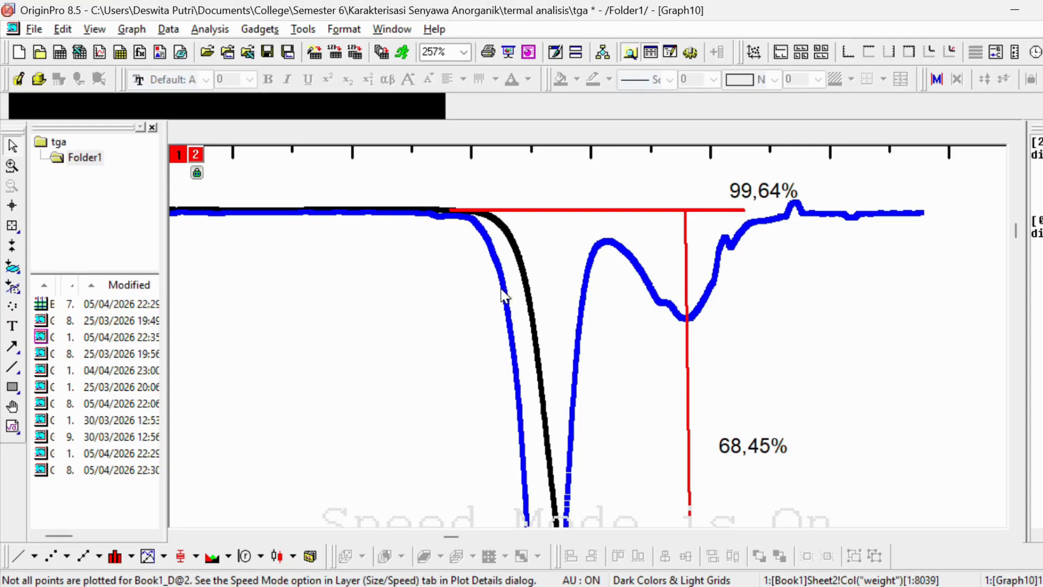
scroll(548, 353, down, 5)
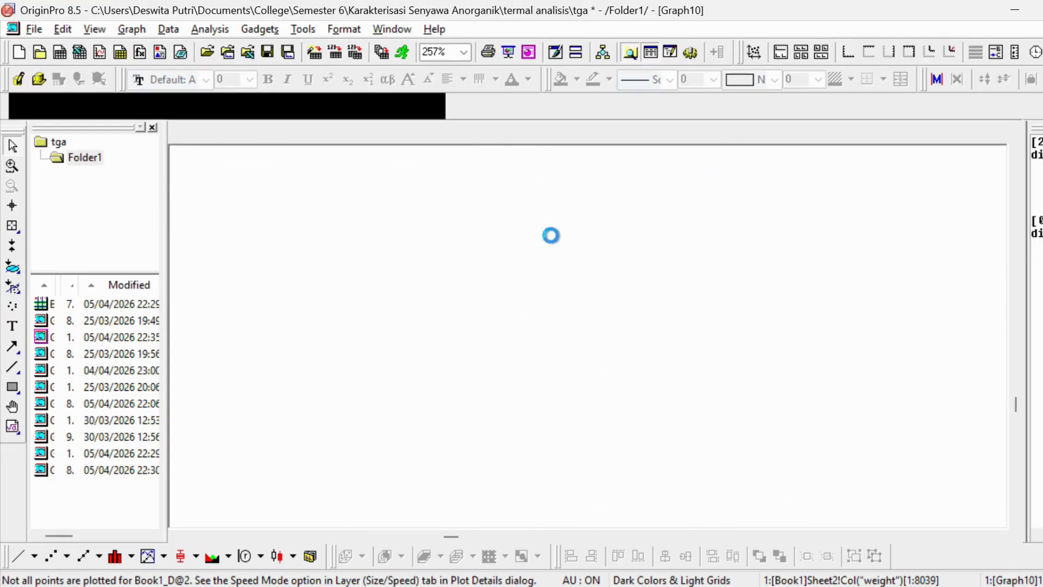
scroll(569, 298, up, 6)
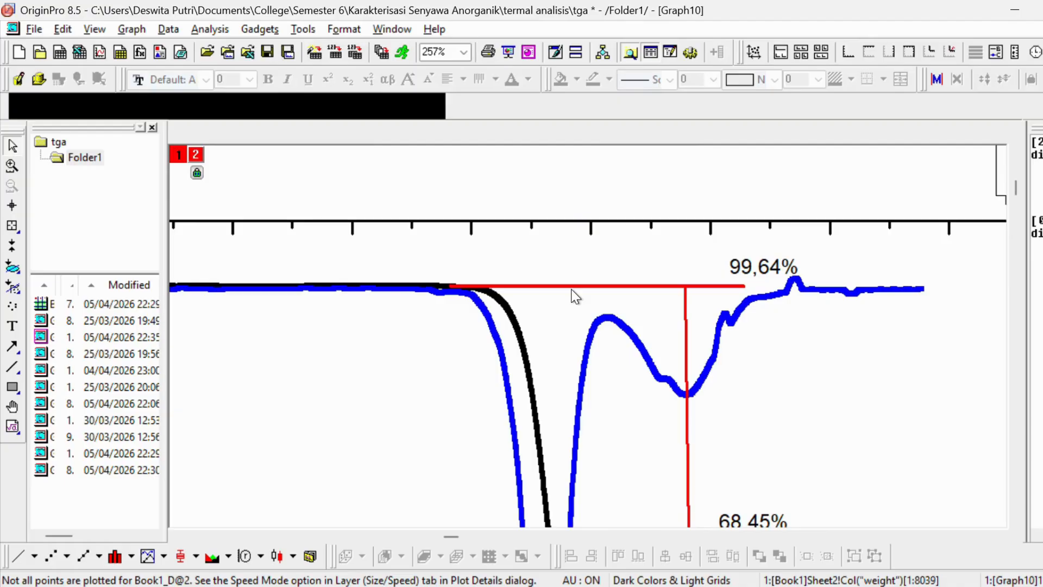
scroll(575, 296, down, 1)
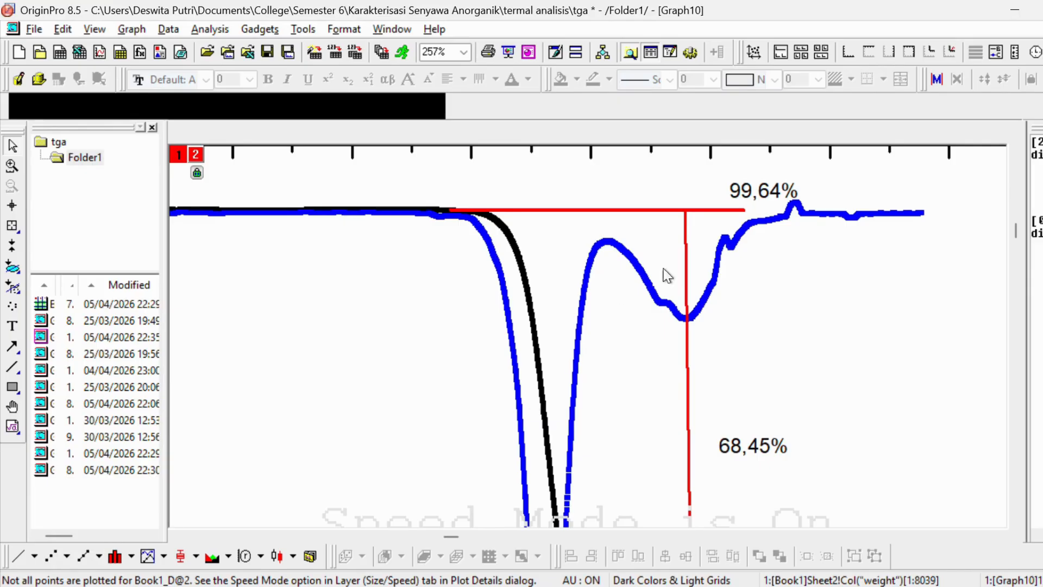
scroll(687, 266, down, 1)
scroll(690, 260, up, 1)
scroll(693, 266, up, 1)
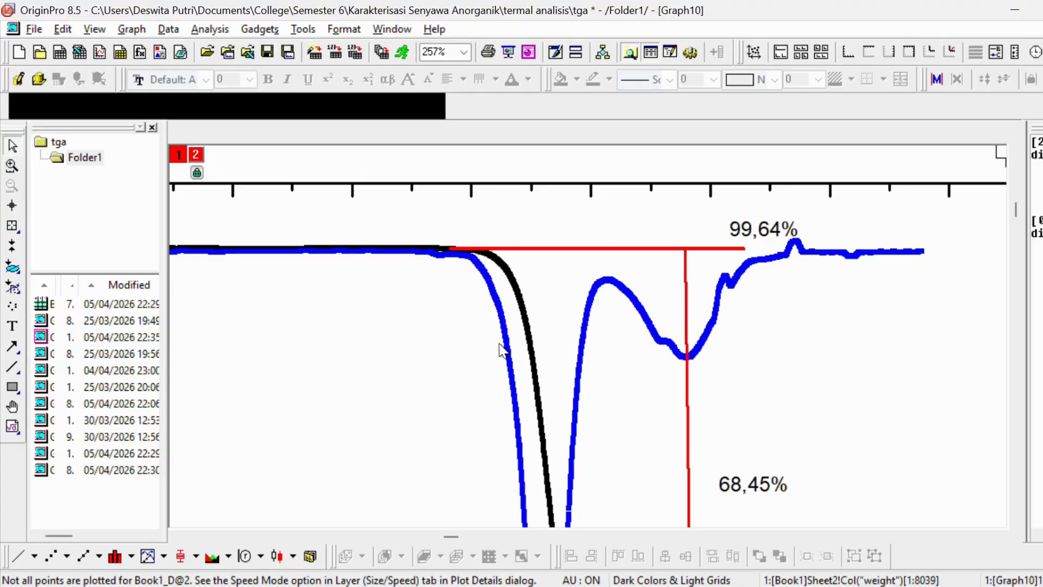
scroll(763, 363, down, 3)
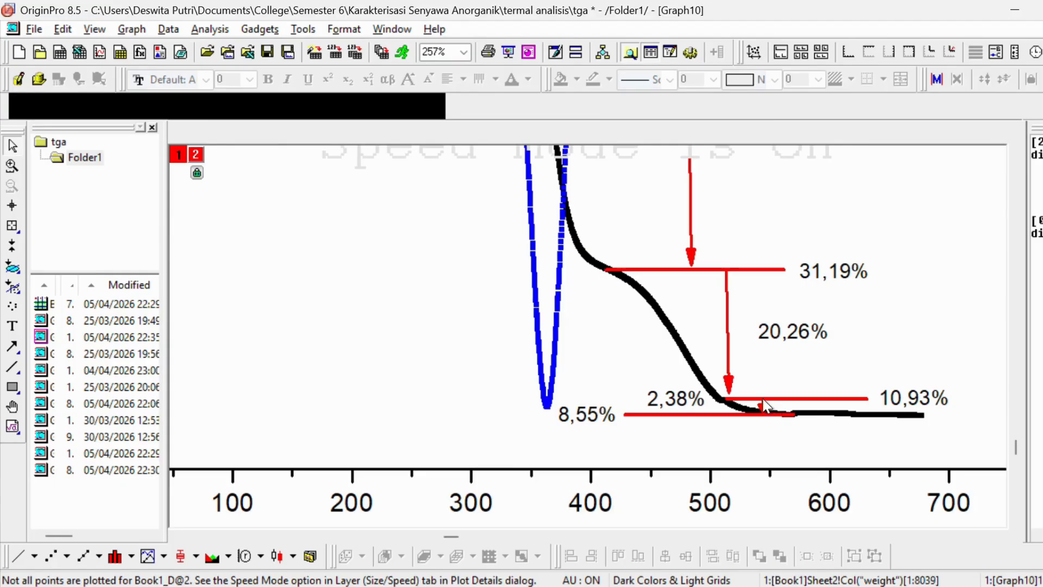
click(676, 402)
click(764, 422)
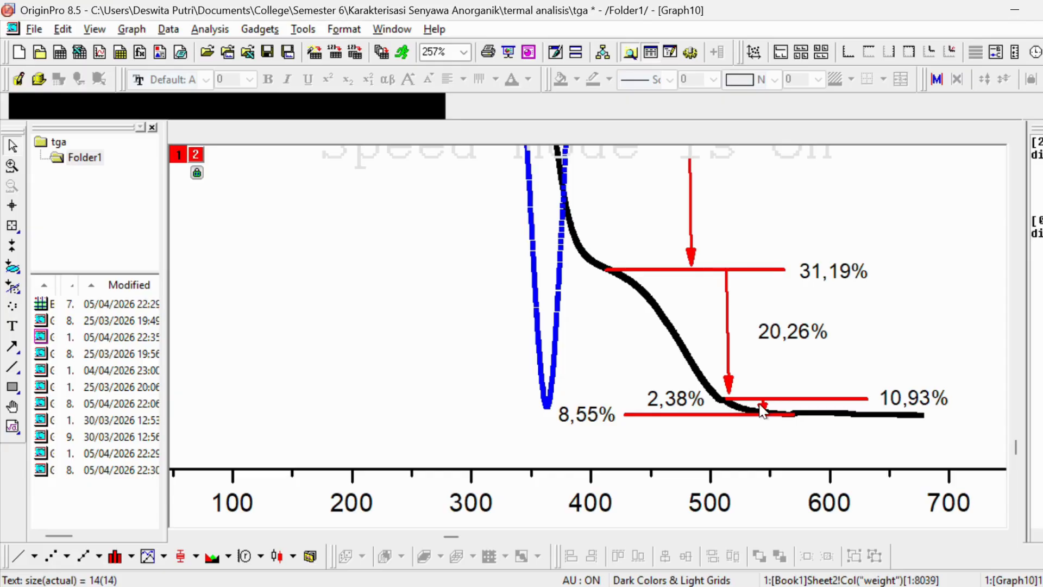
Examine the "2,38%" label and its short red arrow between the "10,93%" and "8,55%" guide lines
click(657, 401)
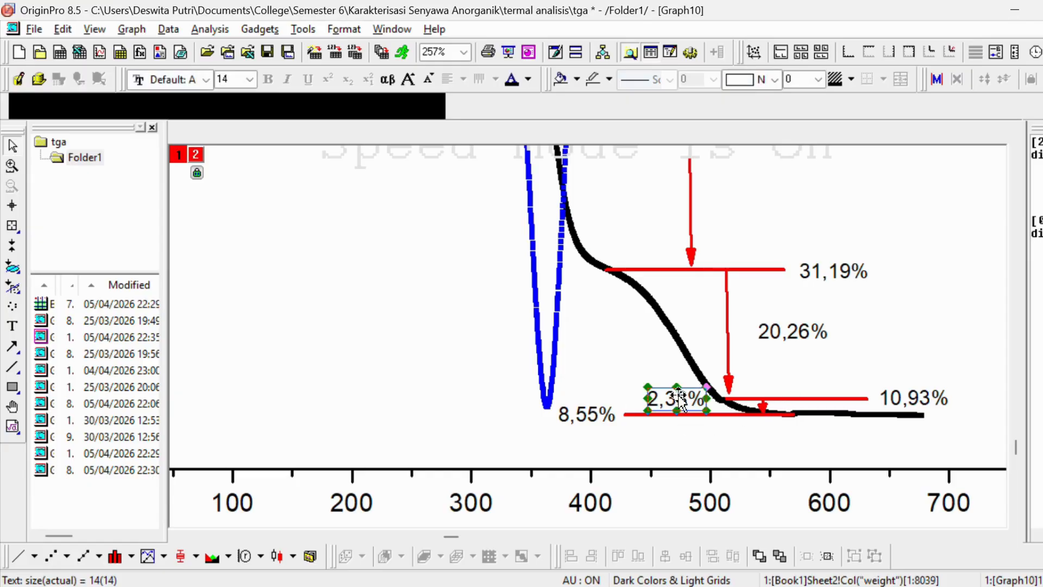
scroll(773, 381, up, 1)
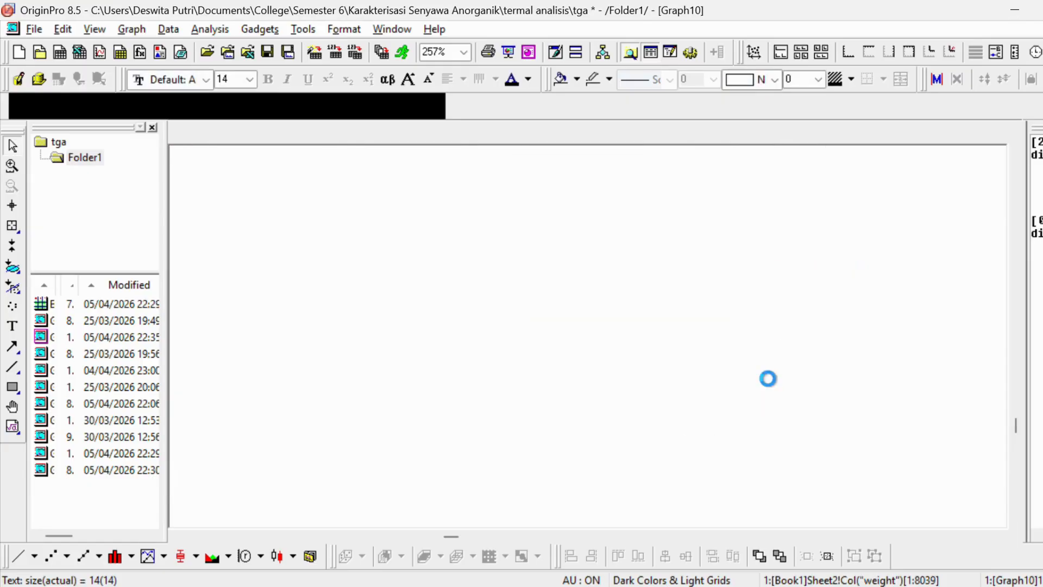
scroll(769, 392, down, 1)
scroll(636, 378, up, 1)
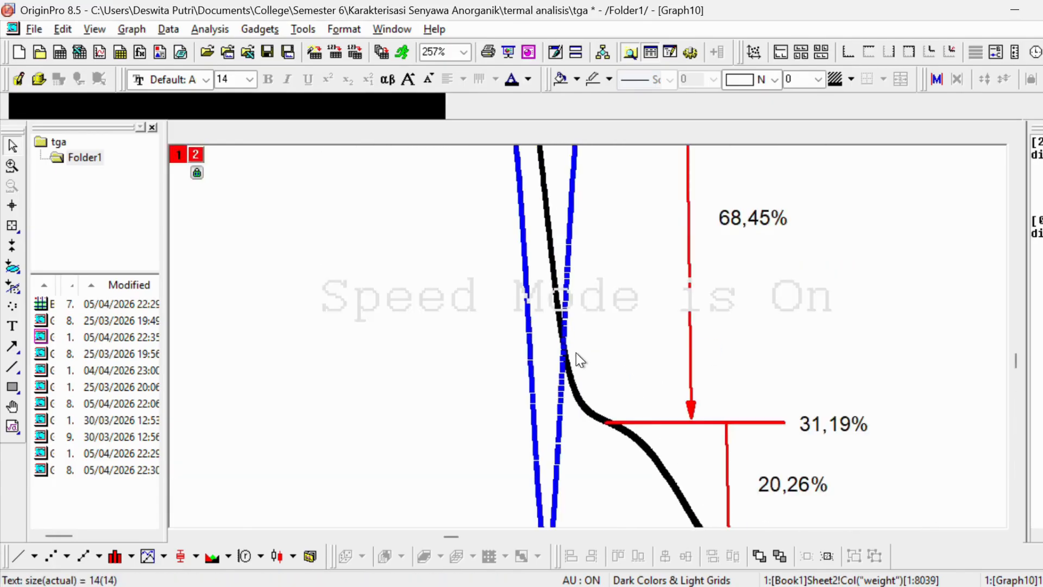
scroll(575, 360, down, 2)
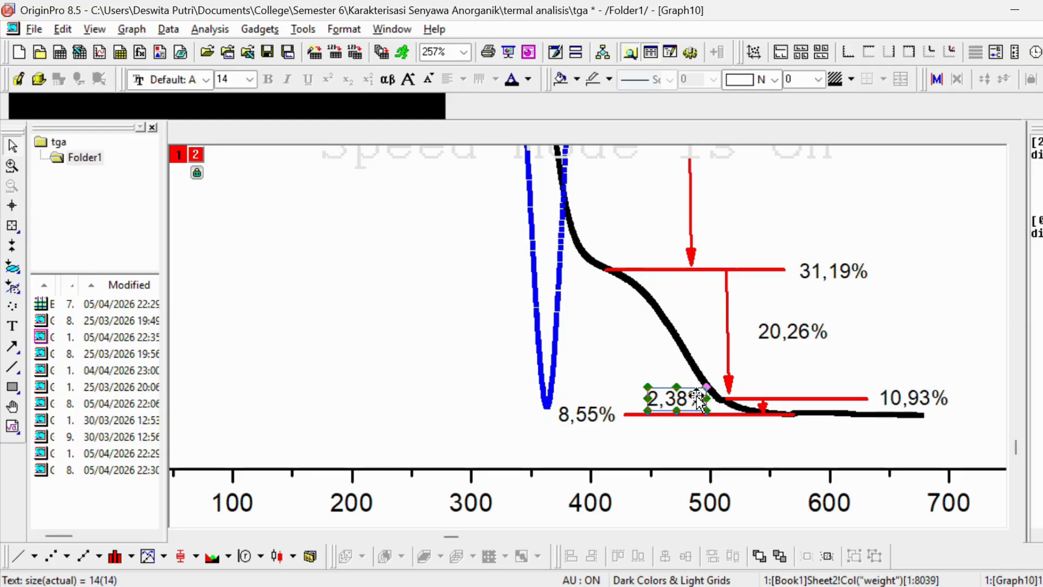
scroll(700, 402, up, 1)
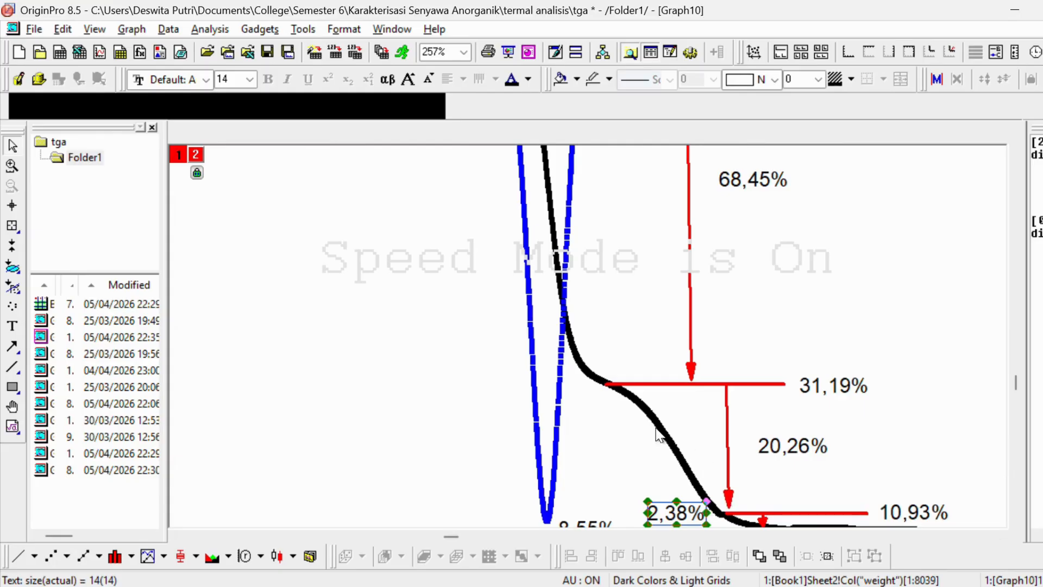
scroll(568, 364, down, 1)
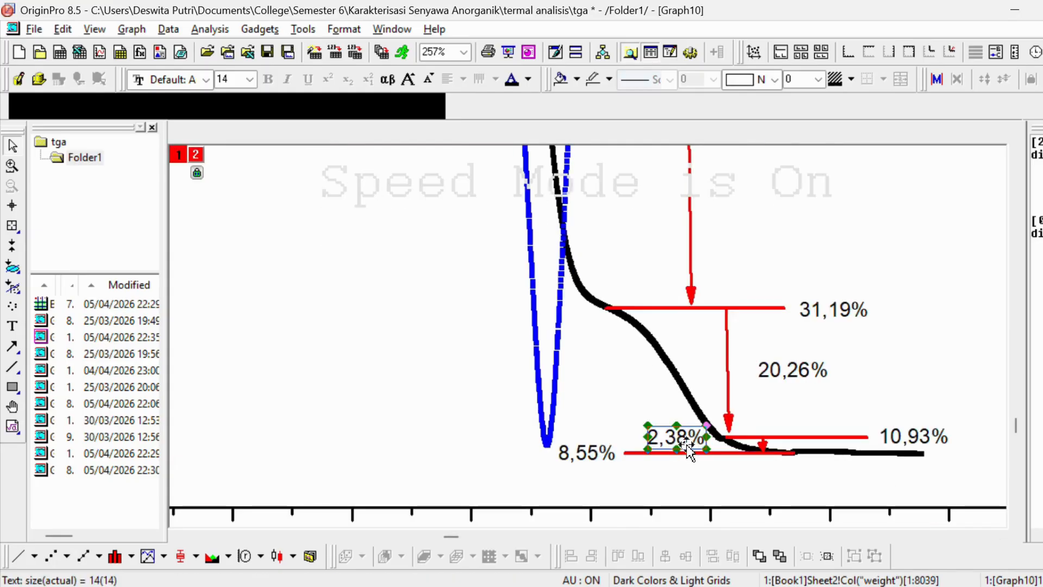
click(625, 435)
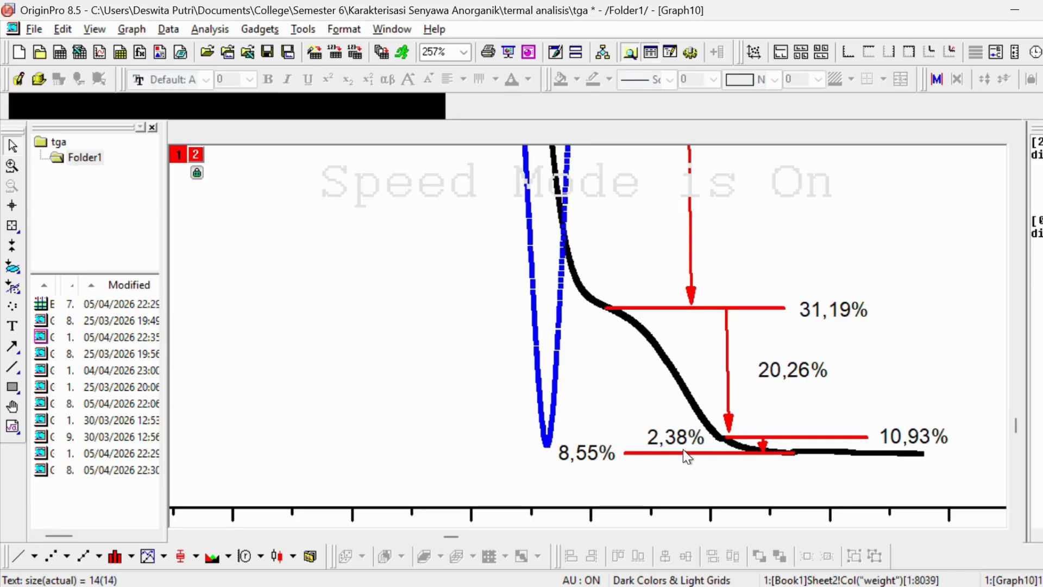
click(684, 444)
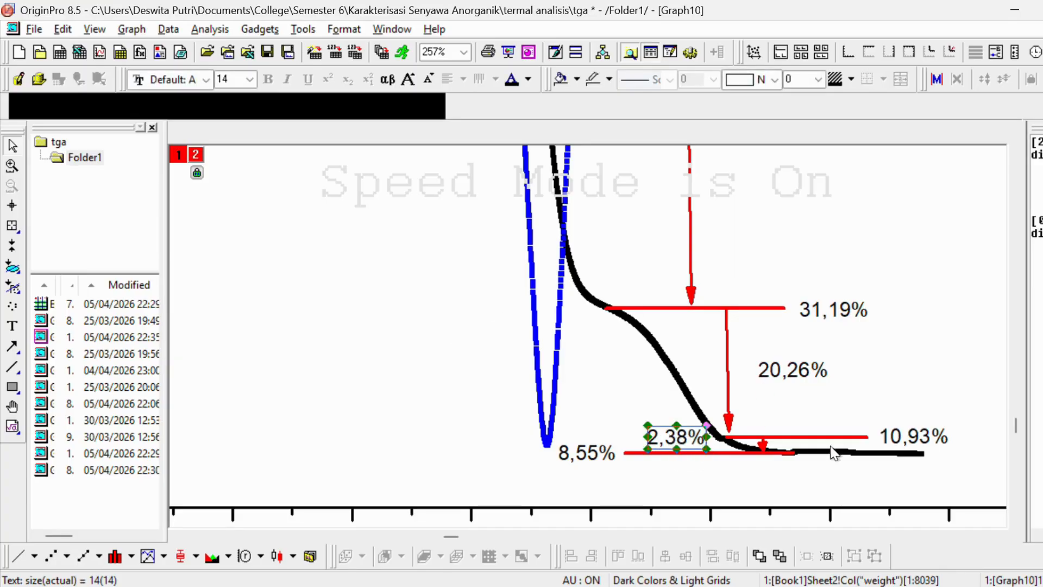
Compare the black weight curve with the blue derivative curve from the "99,64%" plateau down to the final weight-loss stage
scroll(769, 382, up, 5)
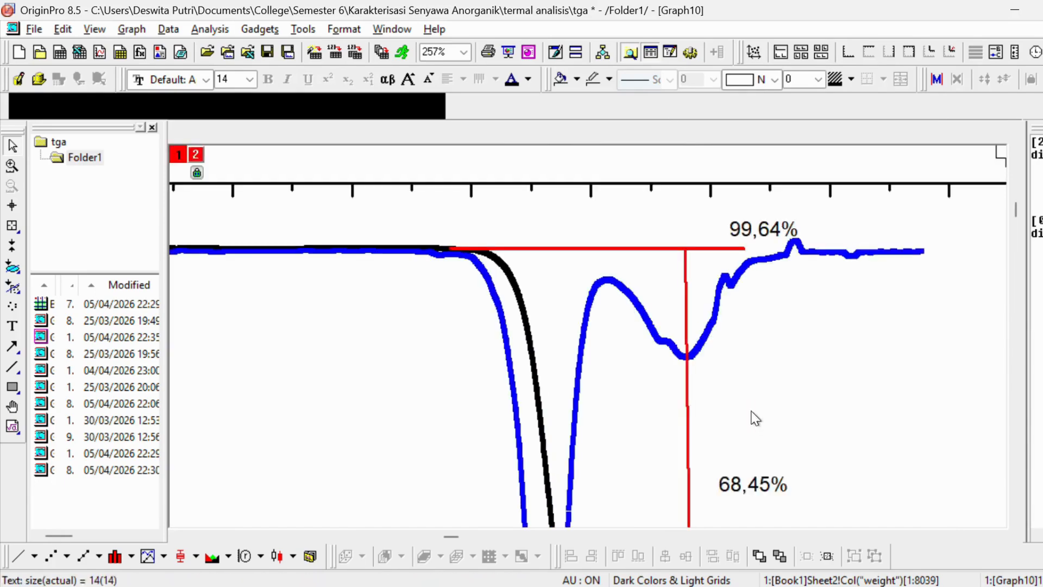
scroll(704, 347, up, 1)
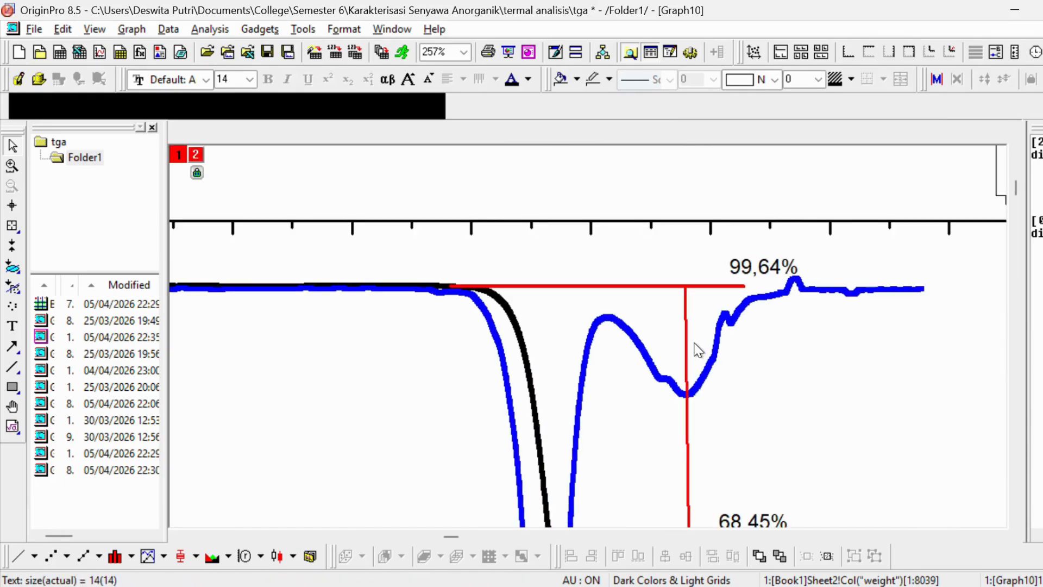
scroll(442, 286, down, 2)
scroll(444, 287, down, 3)
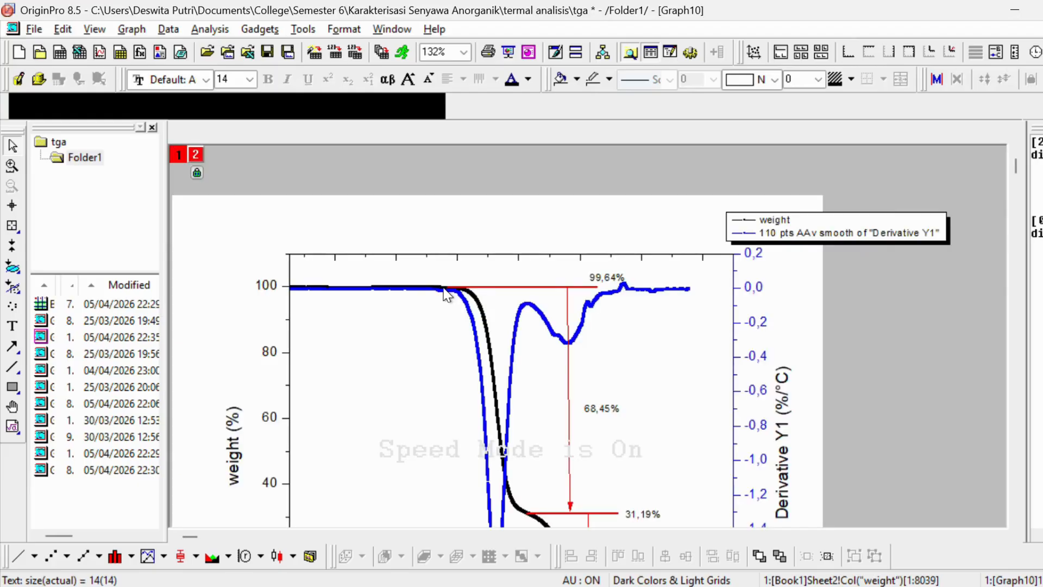
scroll(447, 294, up, 2)
scroll(527, 360, down, 5)
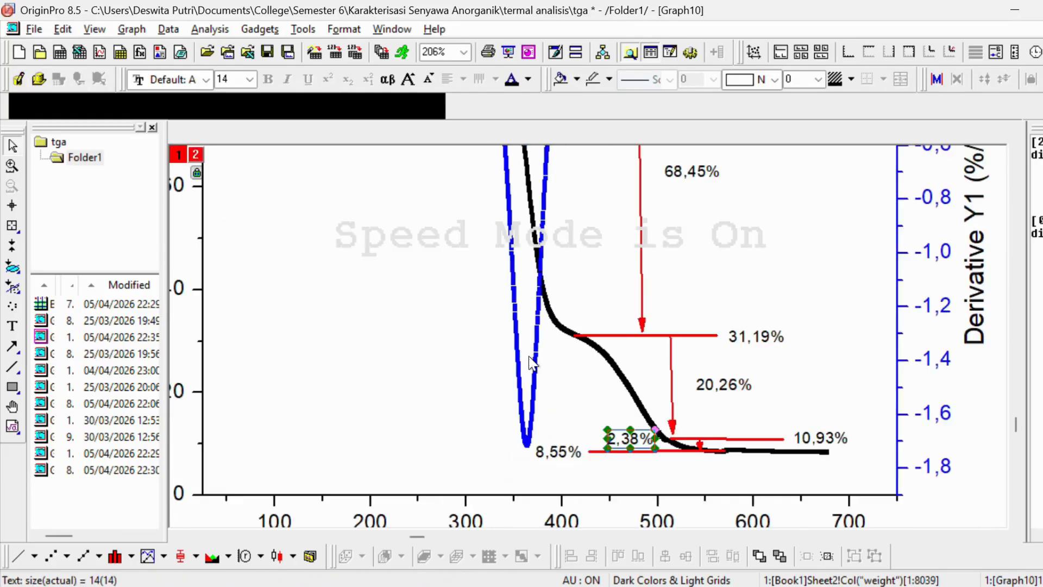
scroll(653, 316, up, 2)
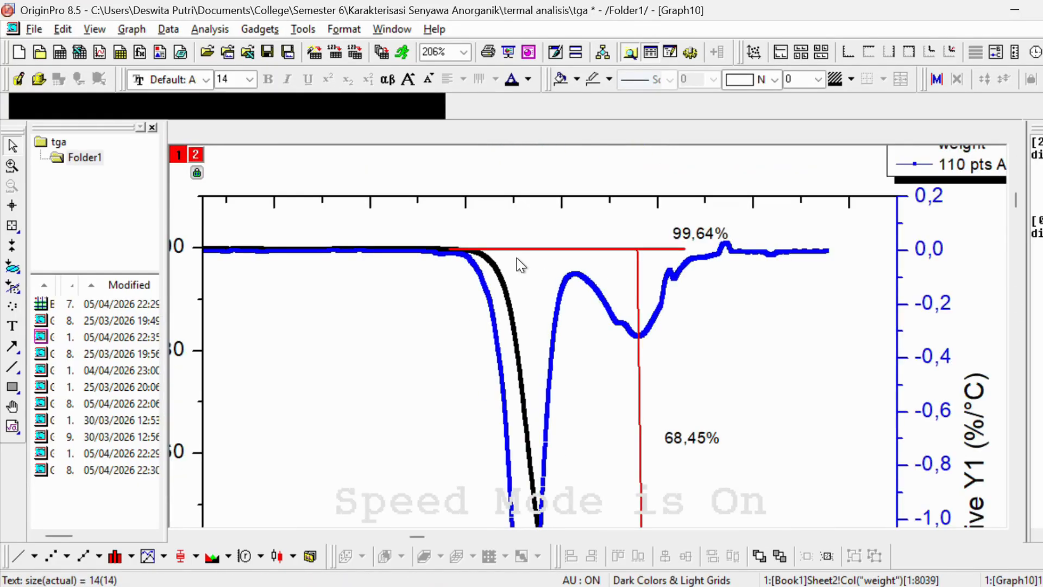
scroll(624, 307, down, 7)
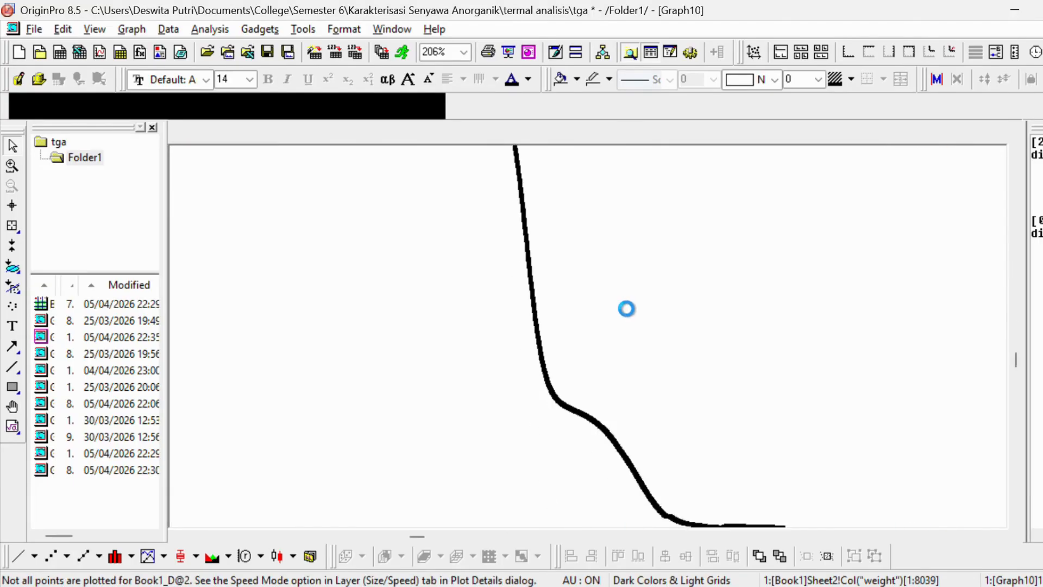
scroll(651, 353, up, 6)
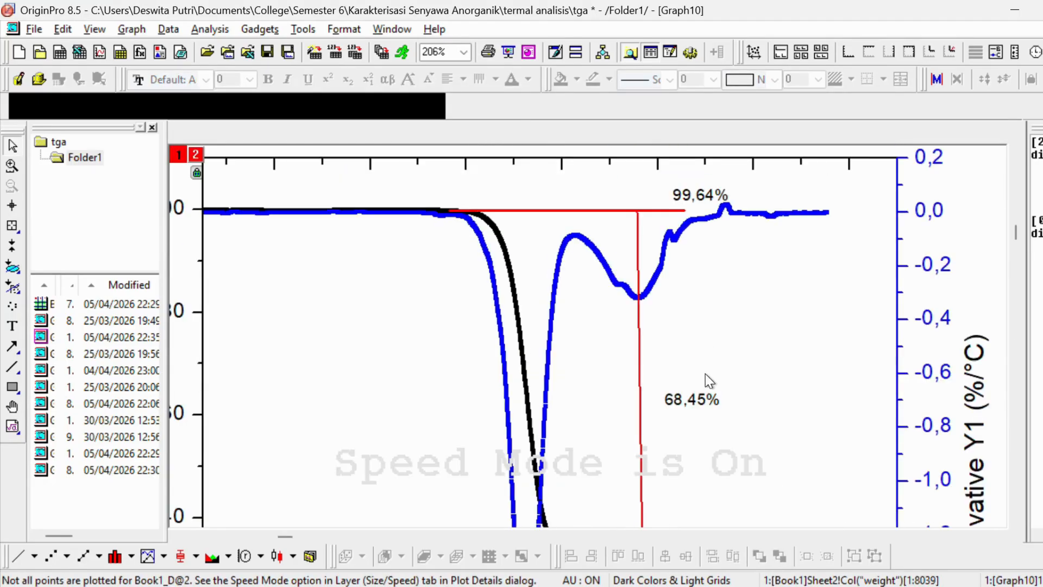
scroll(705, 373, down, 2)
scroll(705, 375, down, 4)
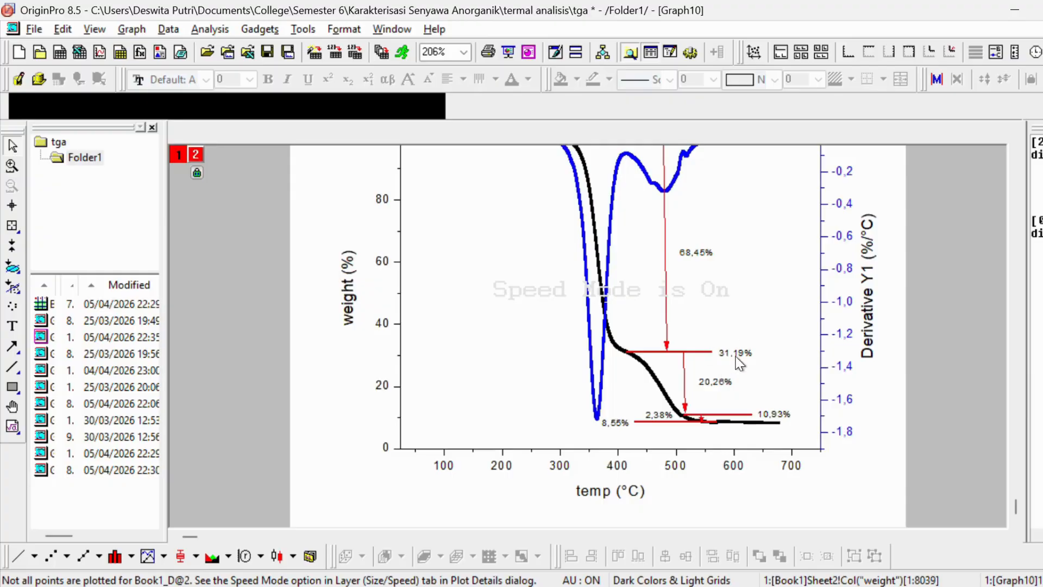
scroll(740, 339, up, 2)
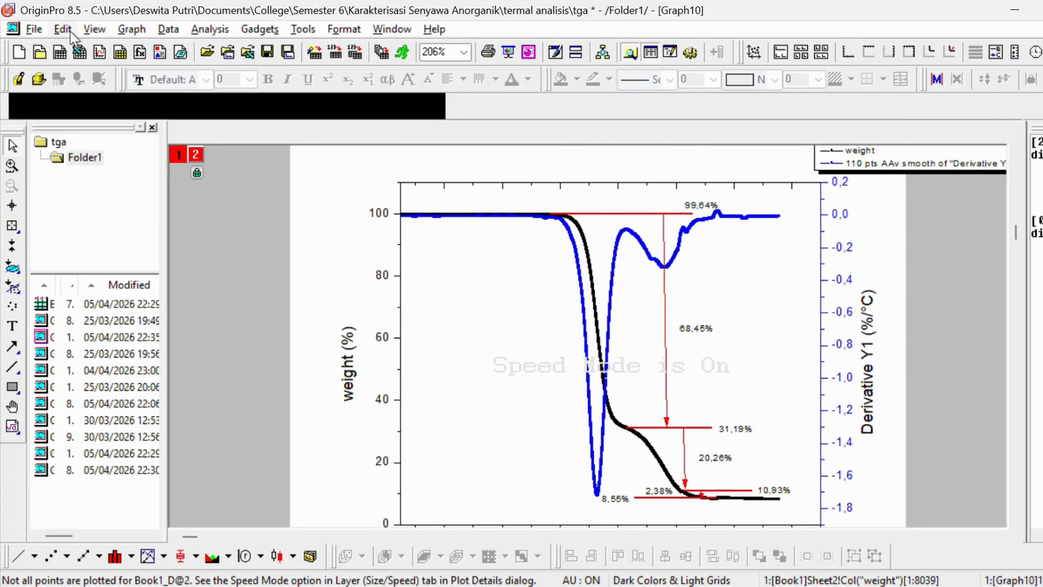
Set up a graph export for the specified page Graph10 with the image type Portable Network Graphics (*.png)
click(39, 31)
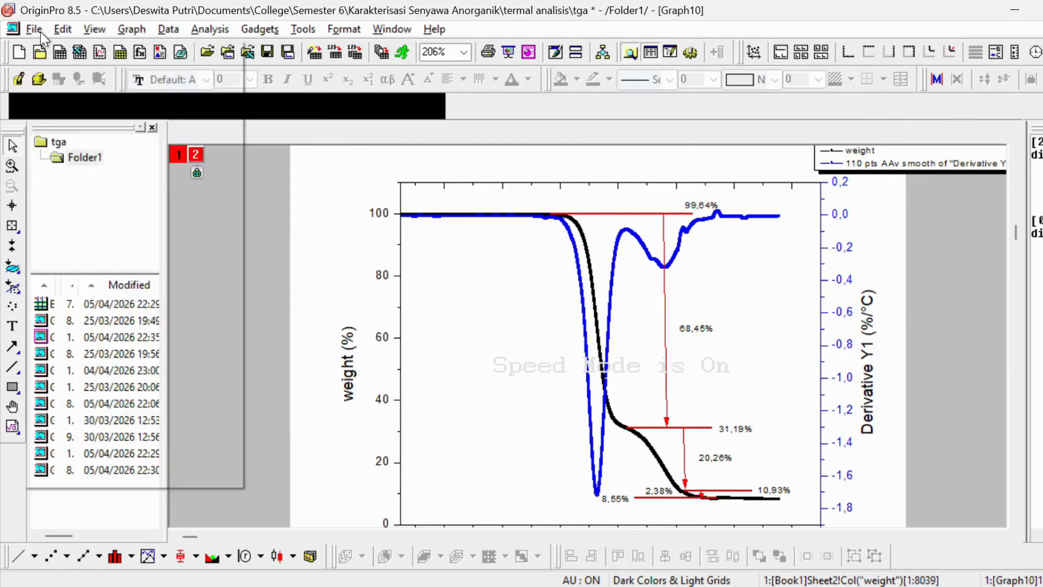
mouse_move(112, 333)
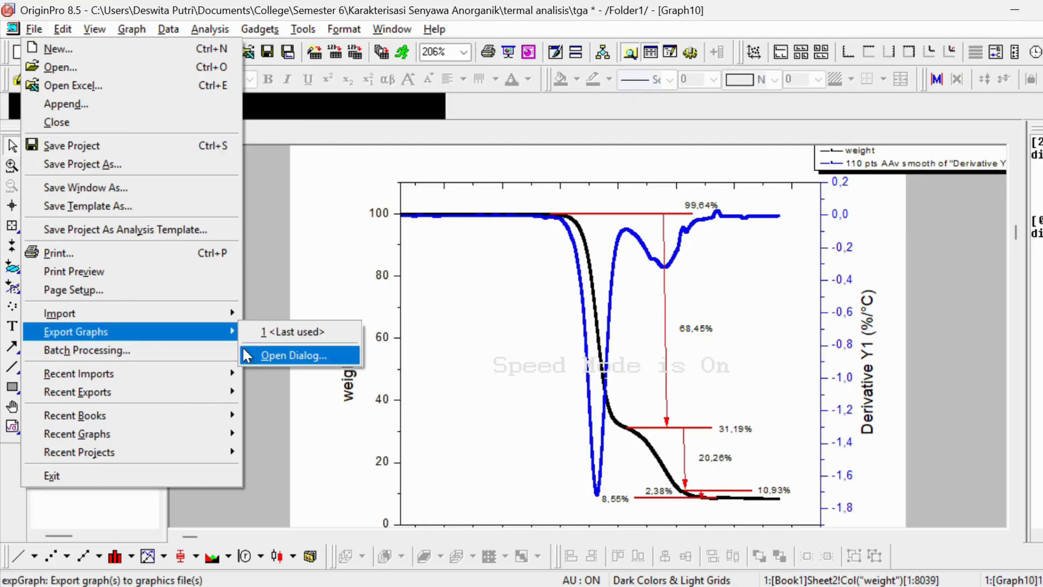
click(260, 354)
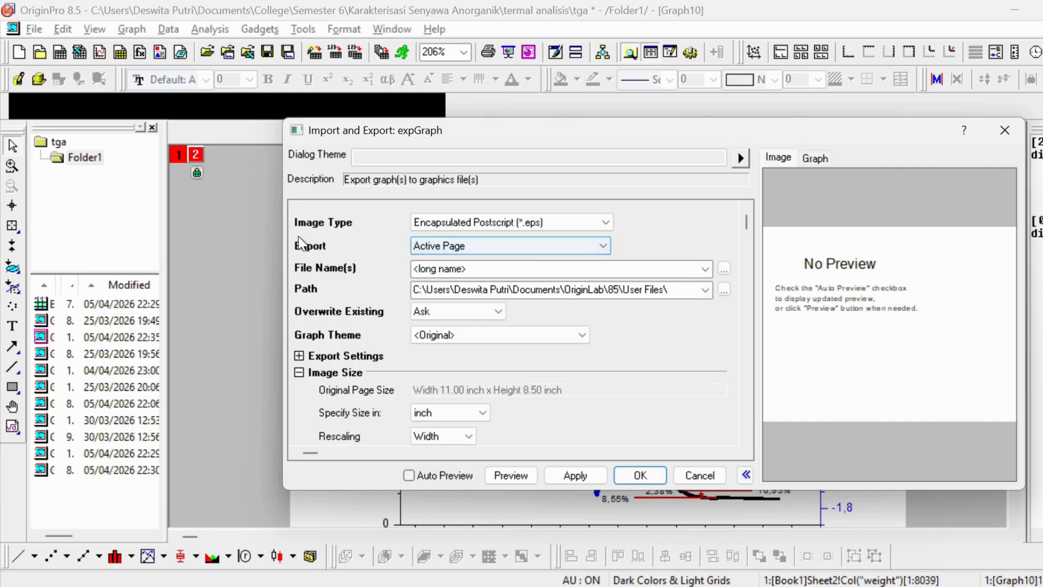
click(489, 249)
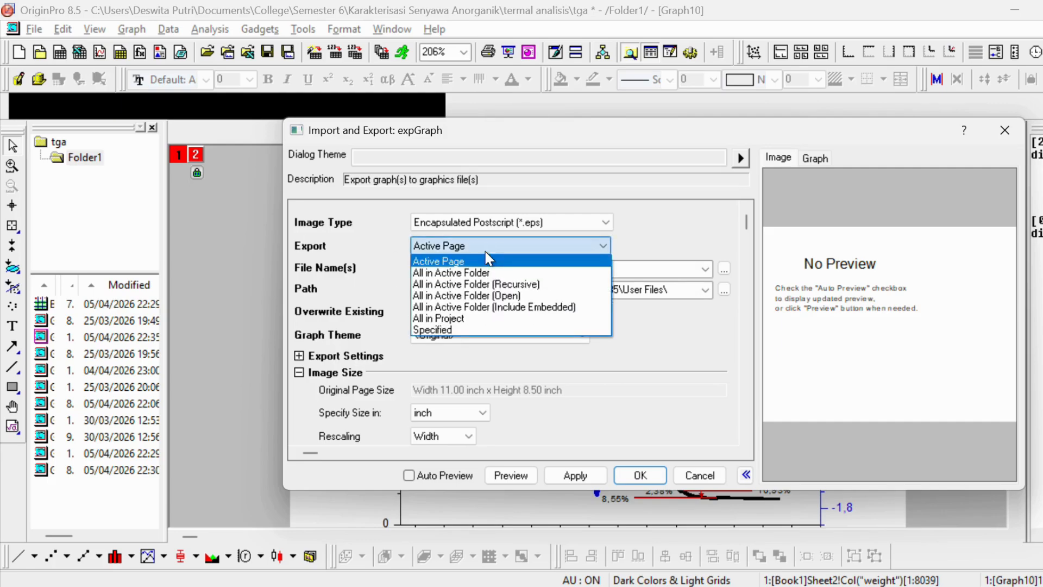
click(445, 328)
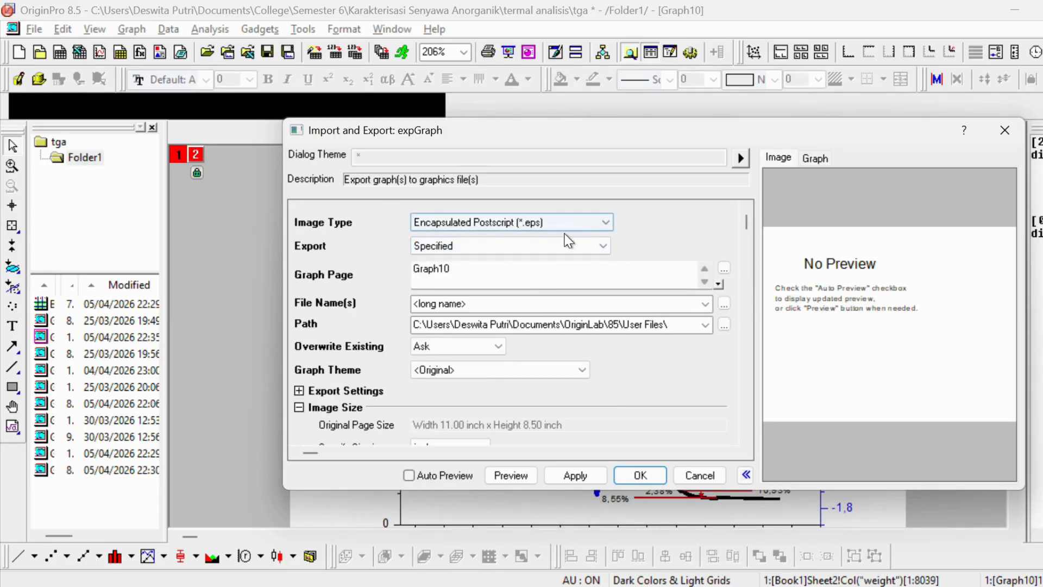
click(601, 224)
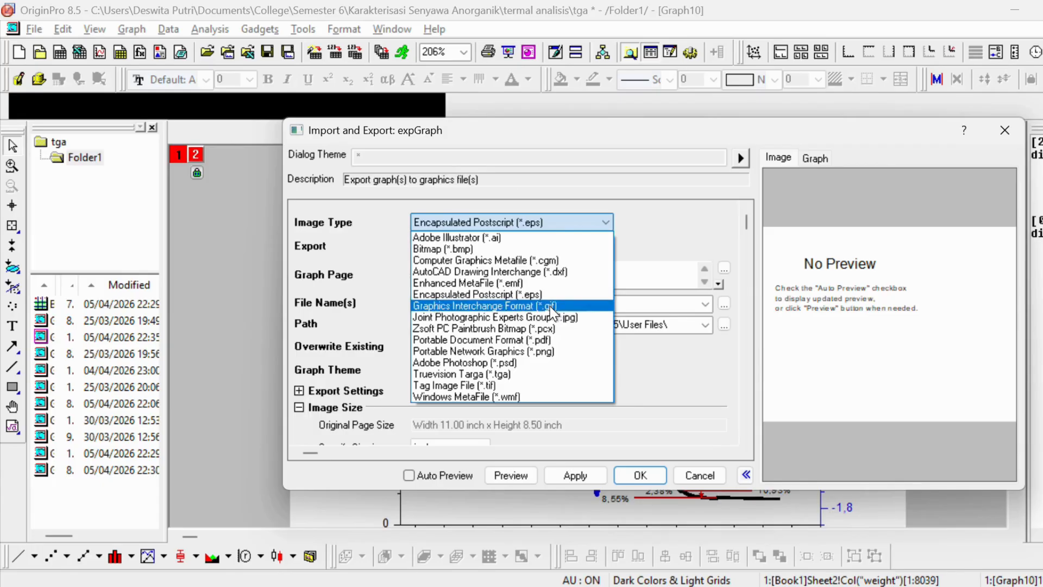
click(546, 351)
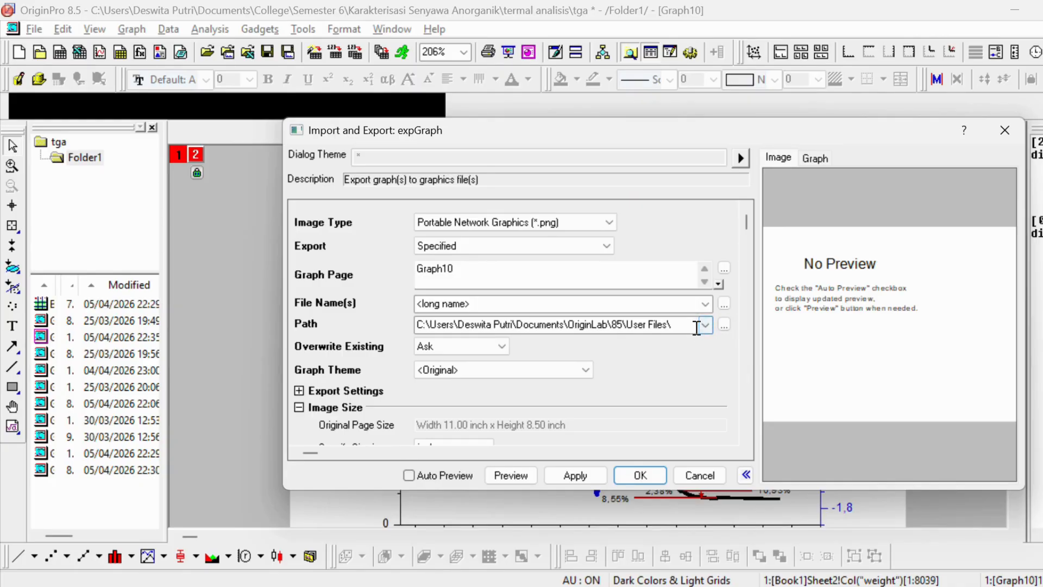
Set the export path to the "termal analisis" folder, and export the graph after generating a preview
click(723, 324)
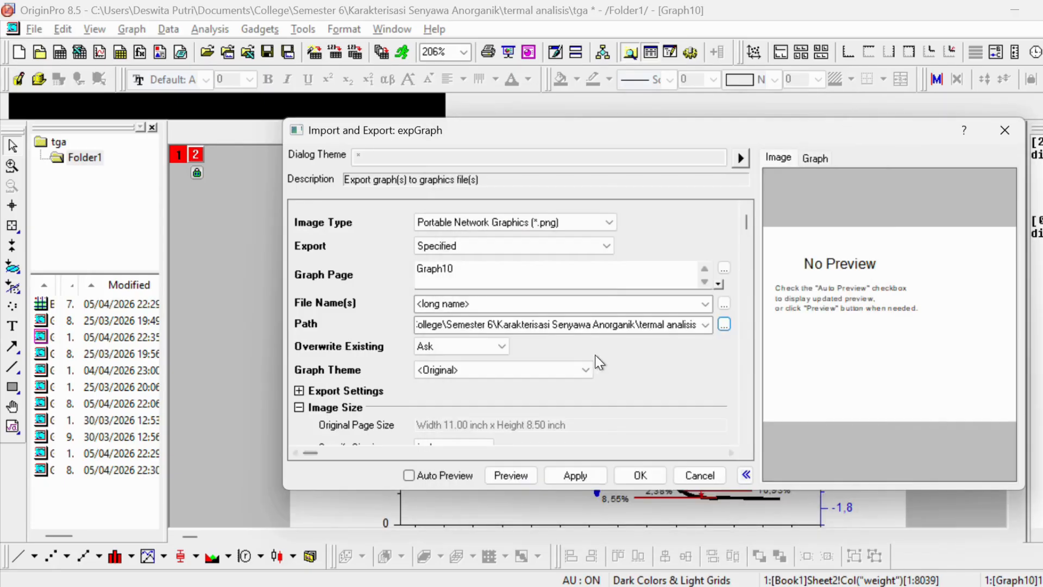
click(511, 476)
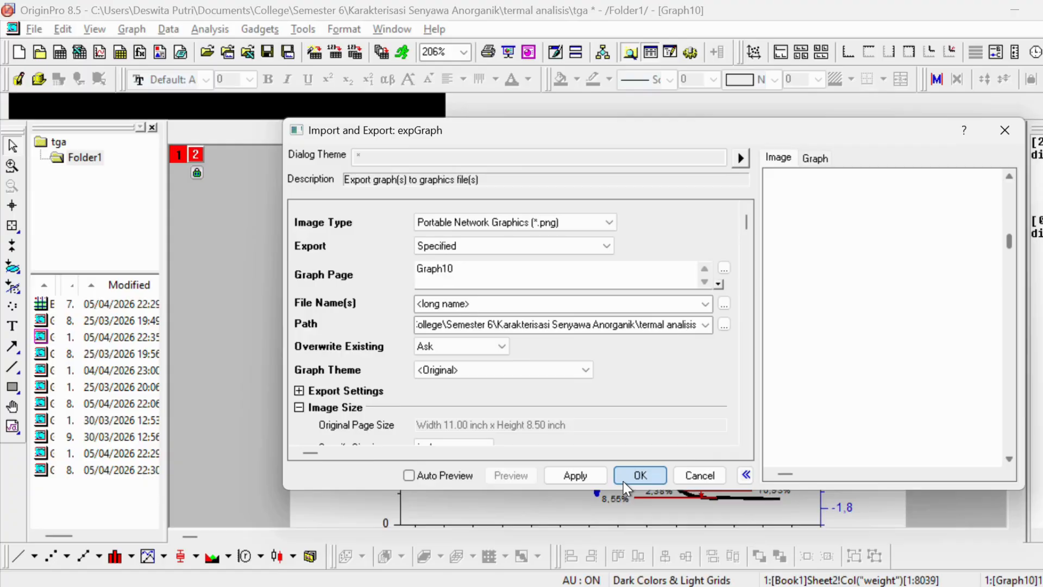
click(639, 475)
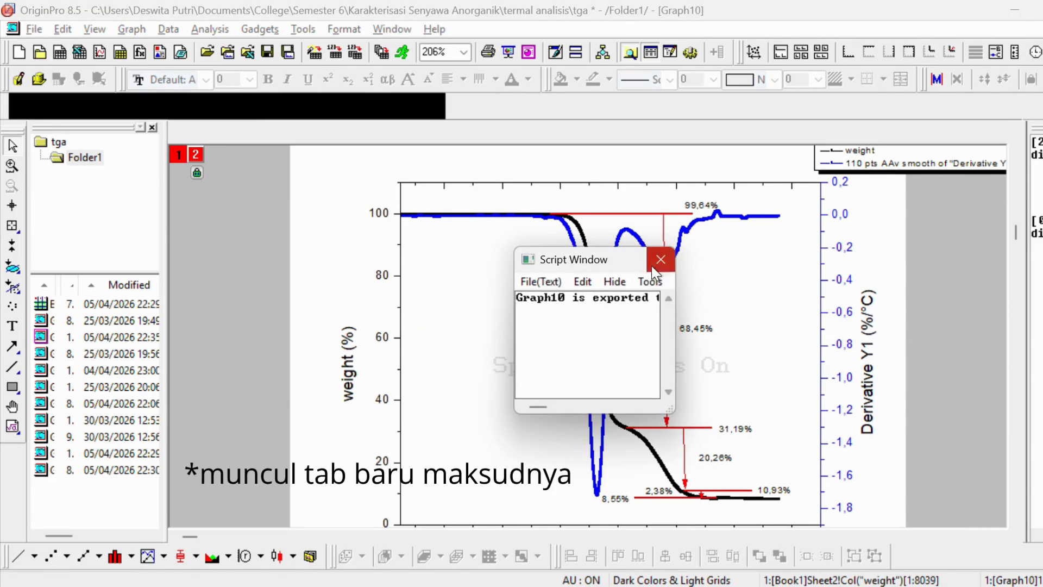
Widen the Script Window to read the path of the exported graph, and close the window
drag(675, 326, 855, 342)
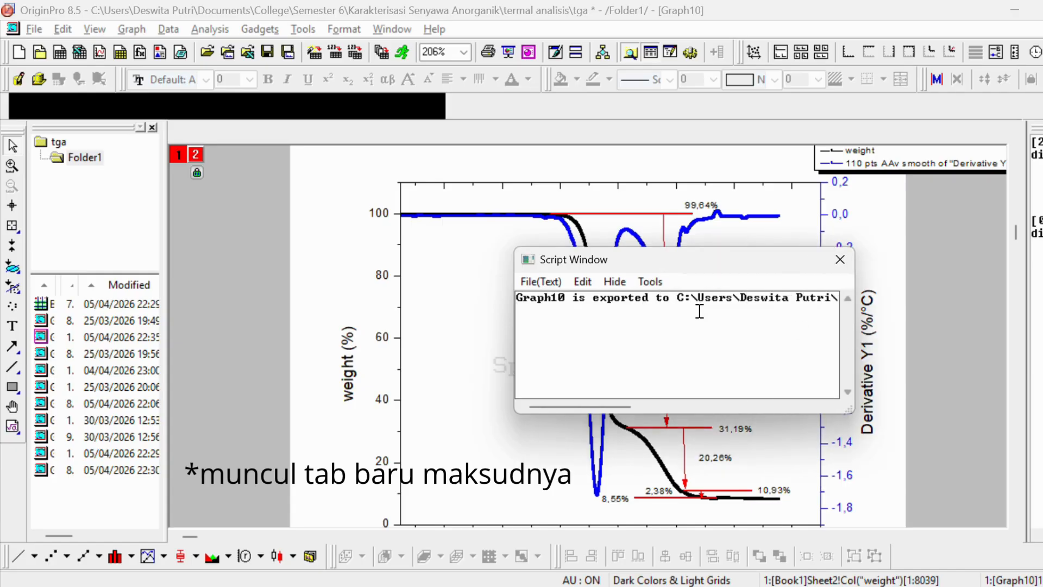
drag(678, 297, 810, 298)
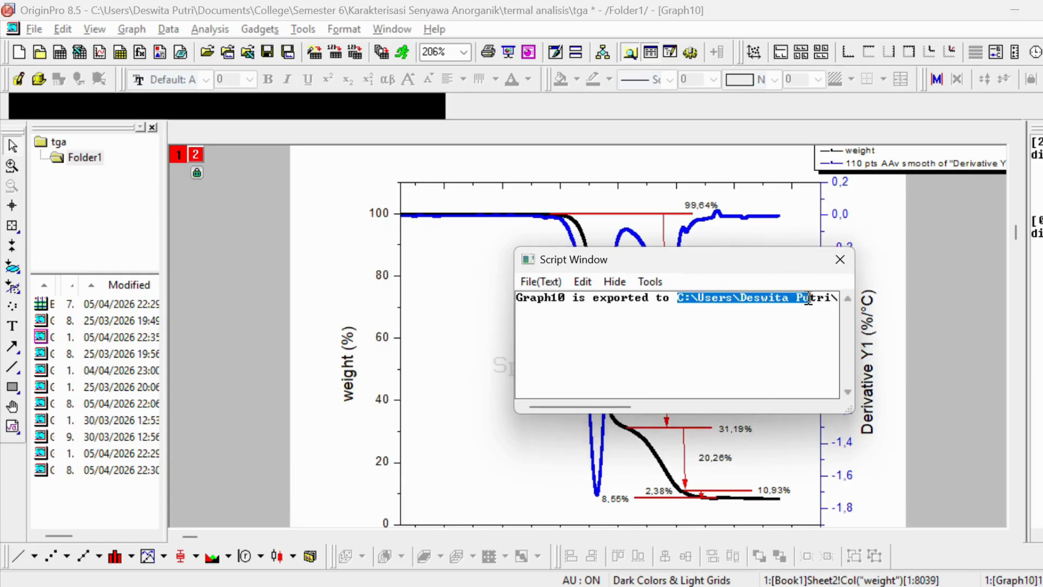
click(749, 319)
click(840, 261)
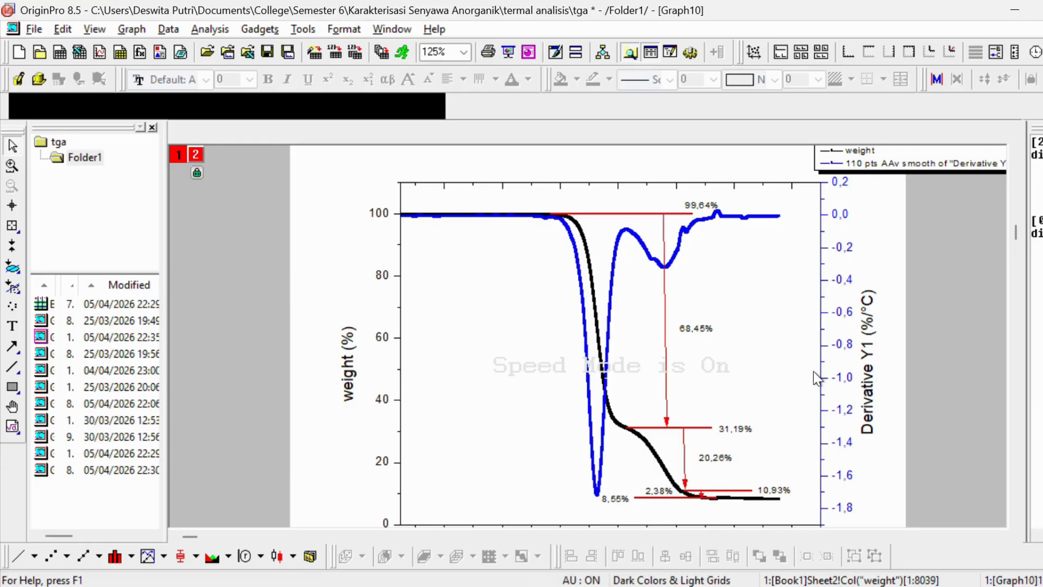
Switch to the image viewer and view the saved images "kurva tga.png" and "kurva dtg.png"
mouse_move(741, 579)
click(717, 523)
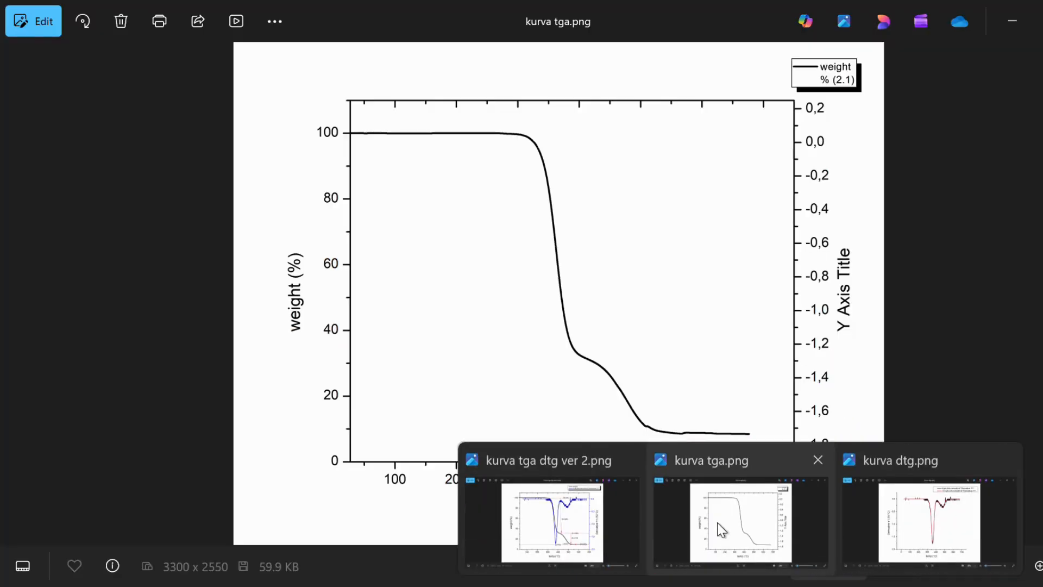
click(1039, 297)
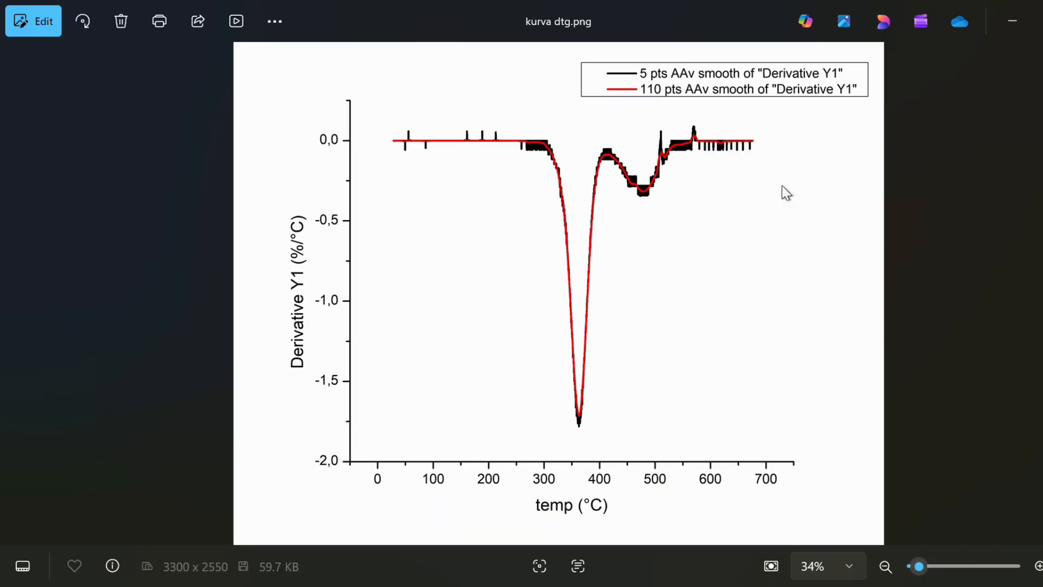